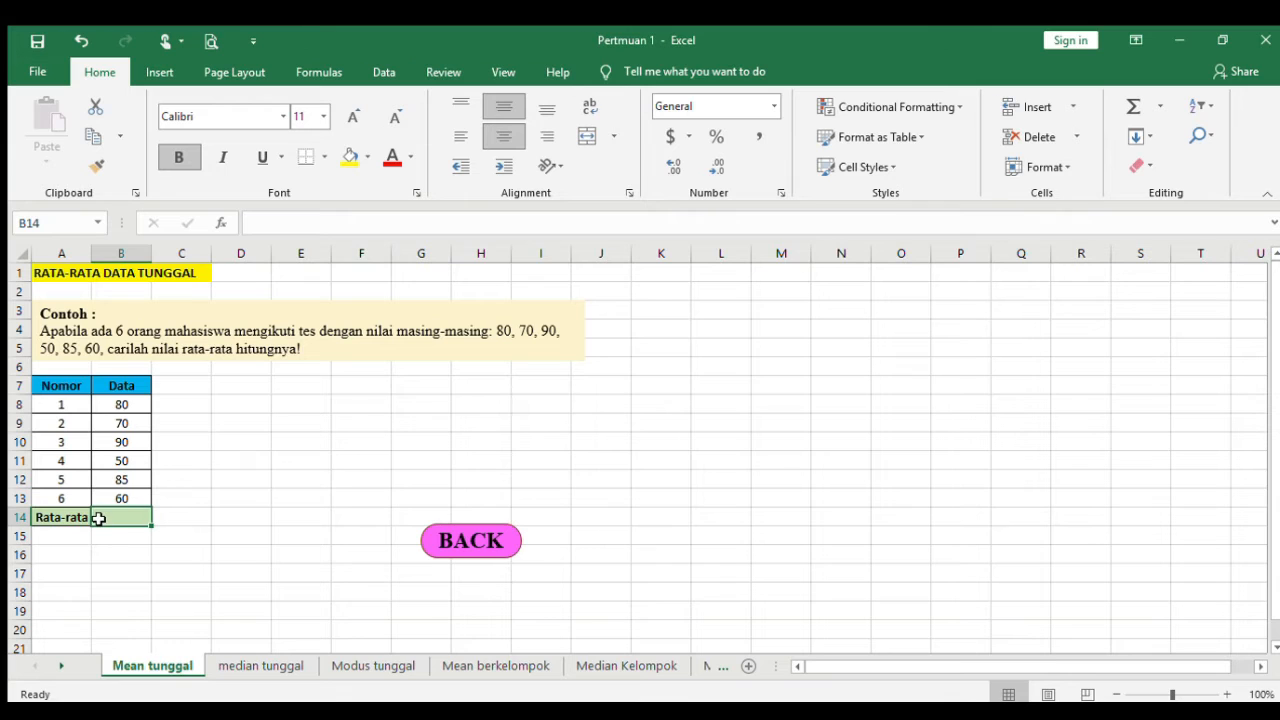
Calculate the mean of the Data column in B14 with the formula =AVERAGE(B8:B13)
double_click(98, 518)
type("=")
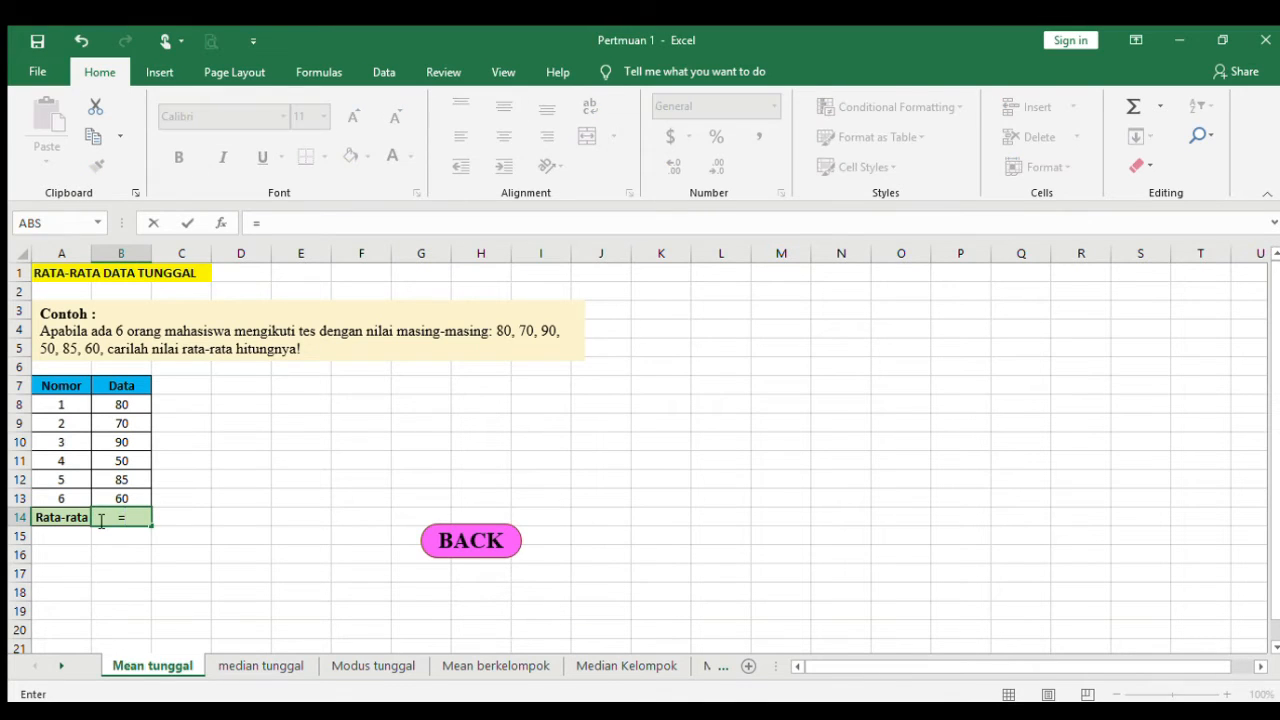
type("average")
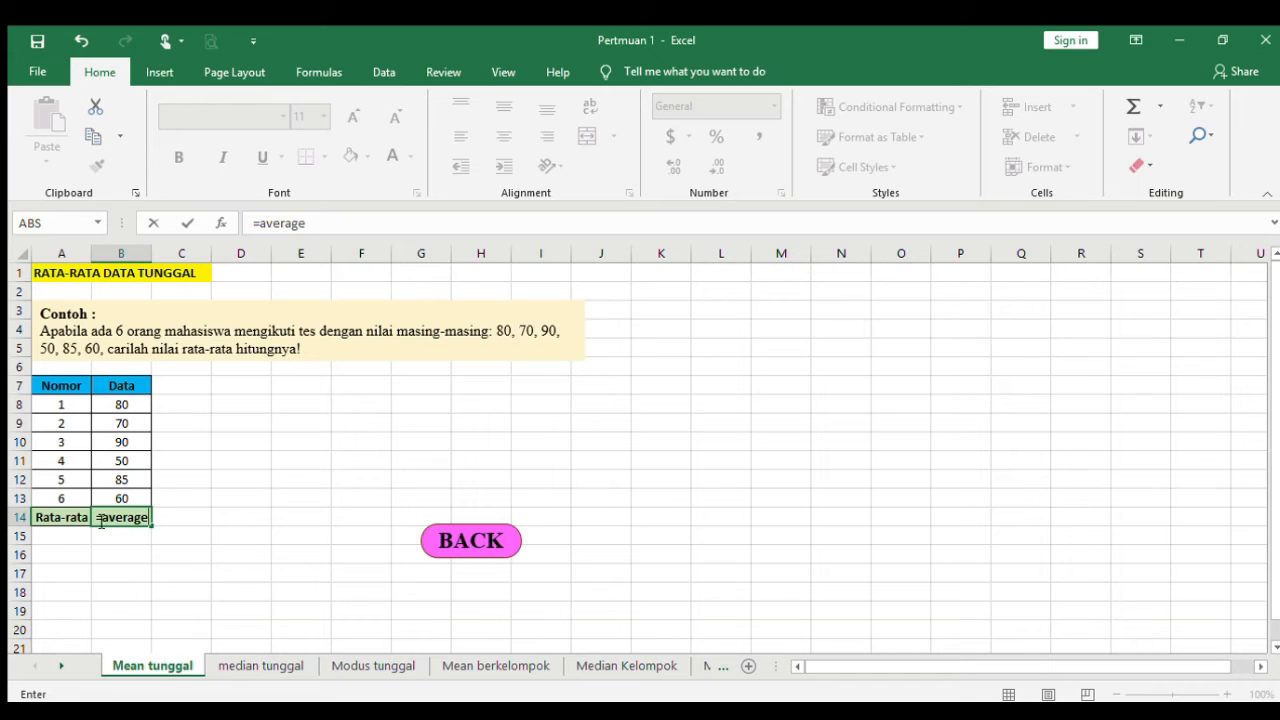
type("(")
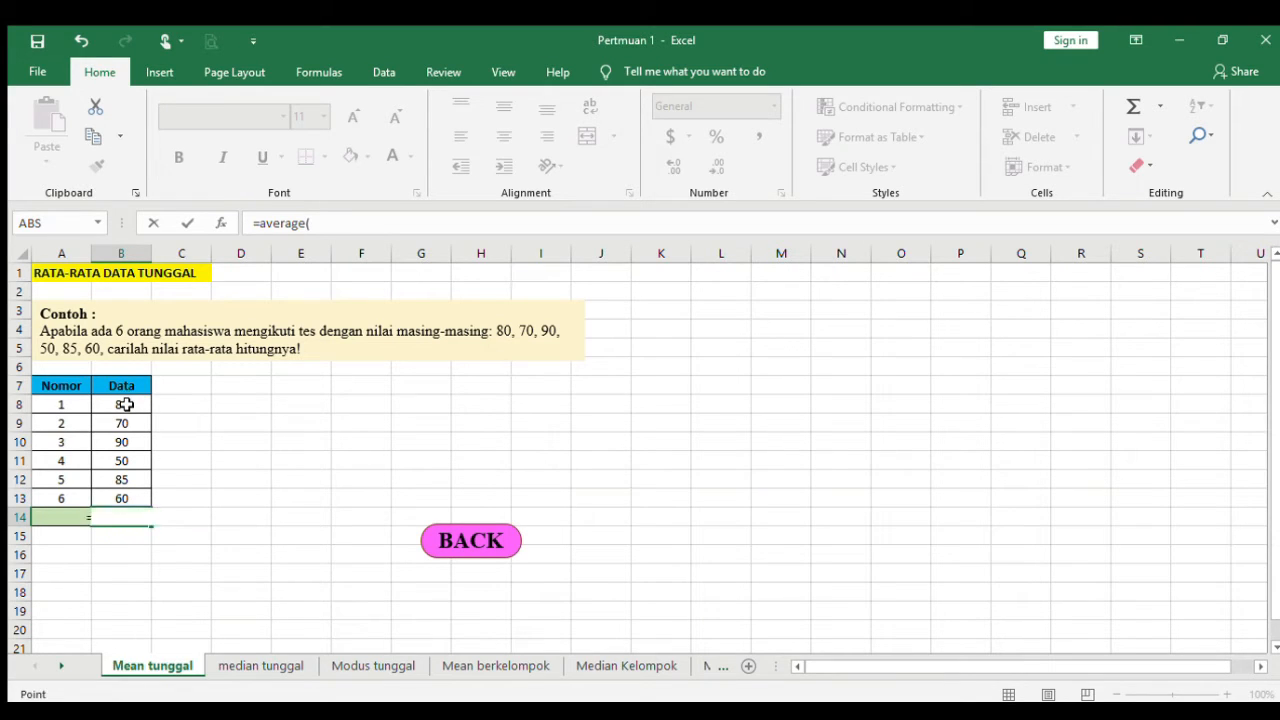
left_click(126, 403)
key("shift+Down")
key("shift+Down")
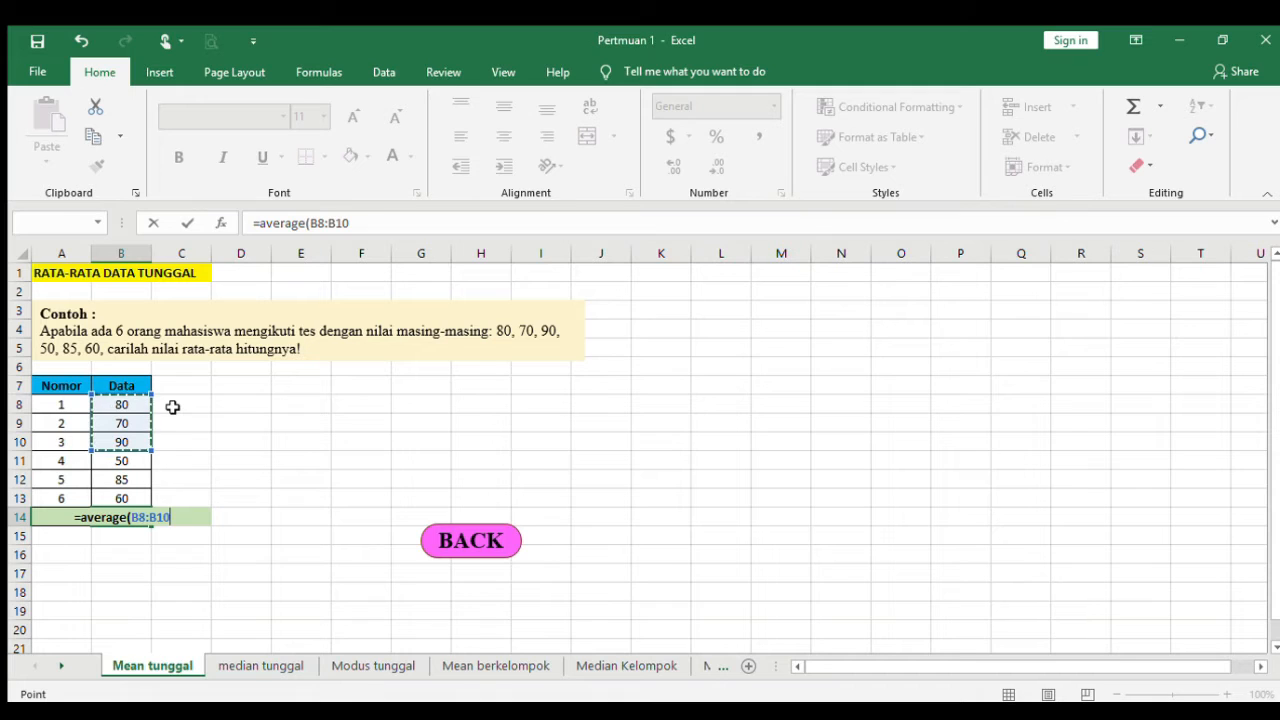
key("shift+Down")
key("shift+Down")
key("shift+Down")
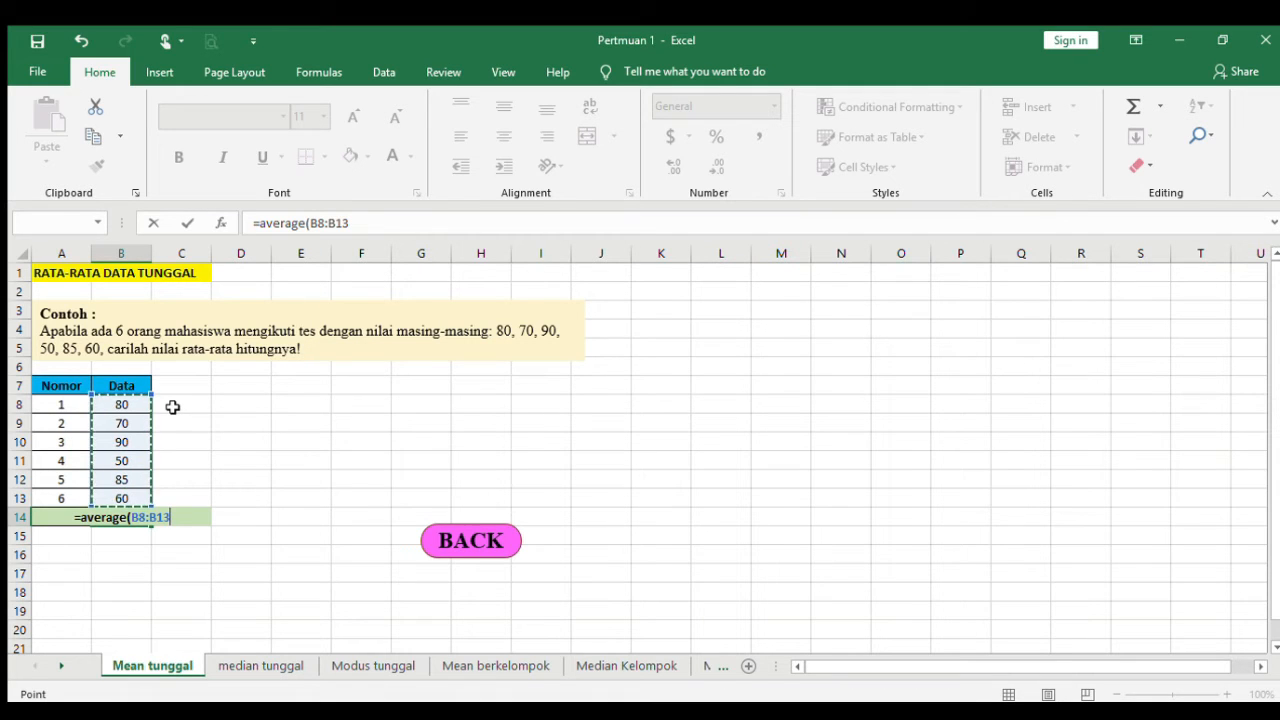
type(")")
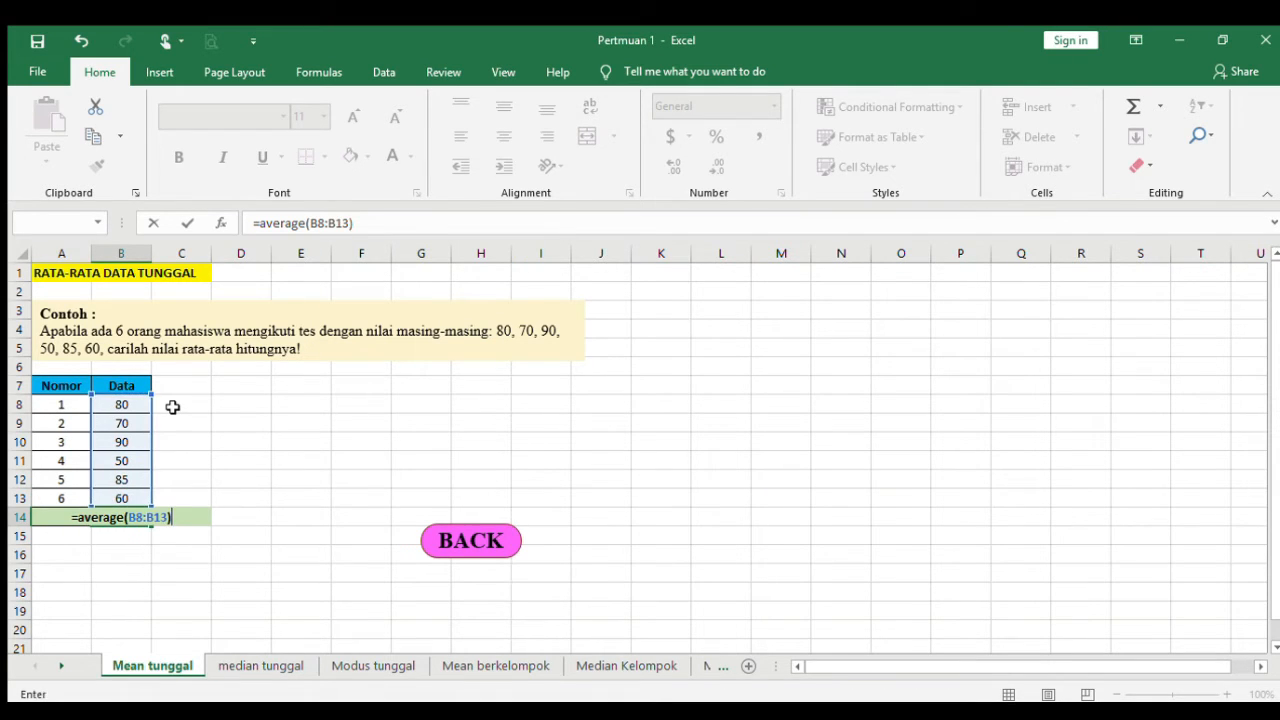
key("Return")
key("Up")
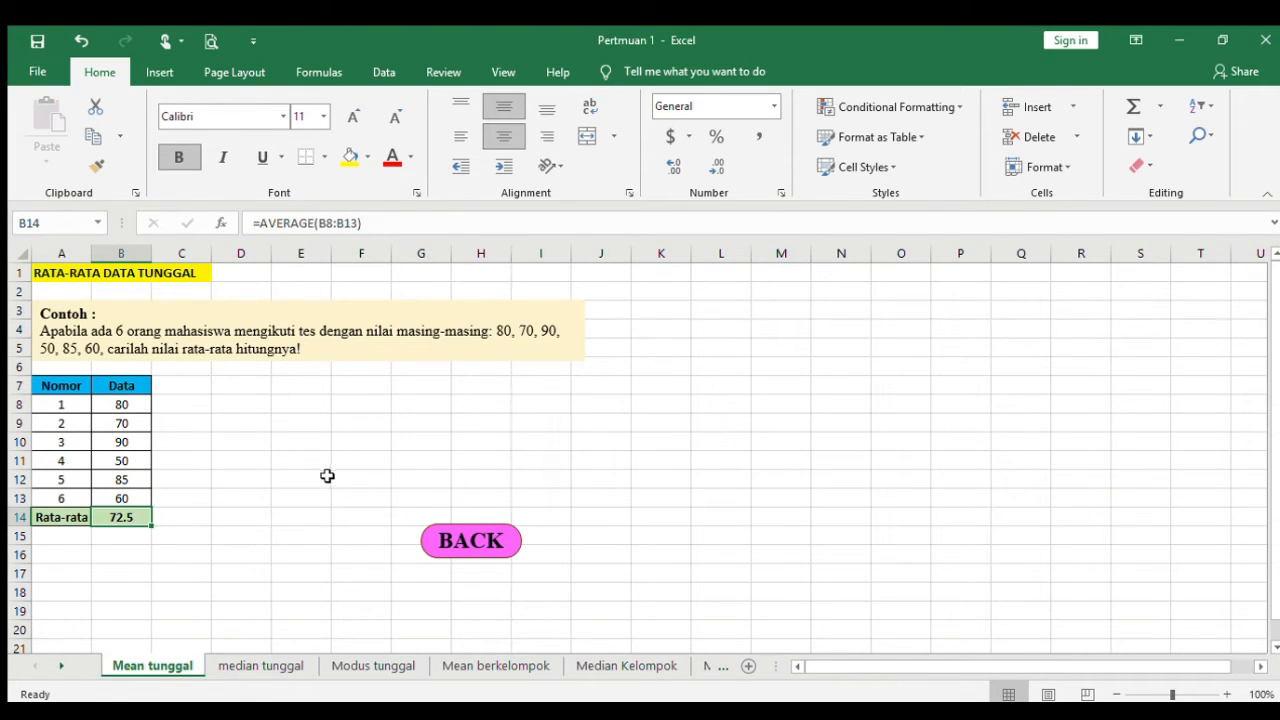
On the median tunggal sheet, calculate the median of Data A in B20 with =MEDIAN(B10:B18)
key("ctrl+Page_Down")
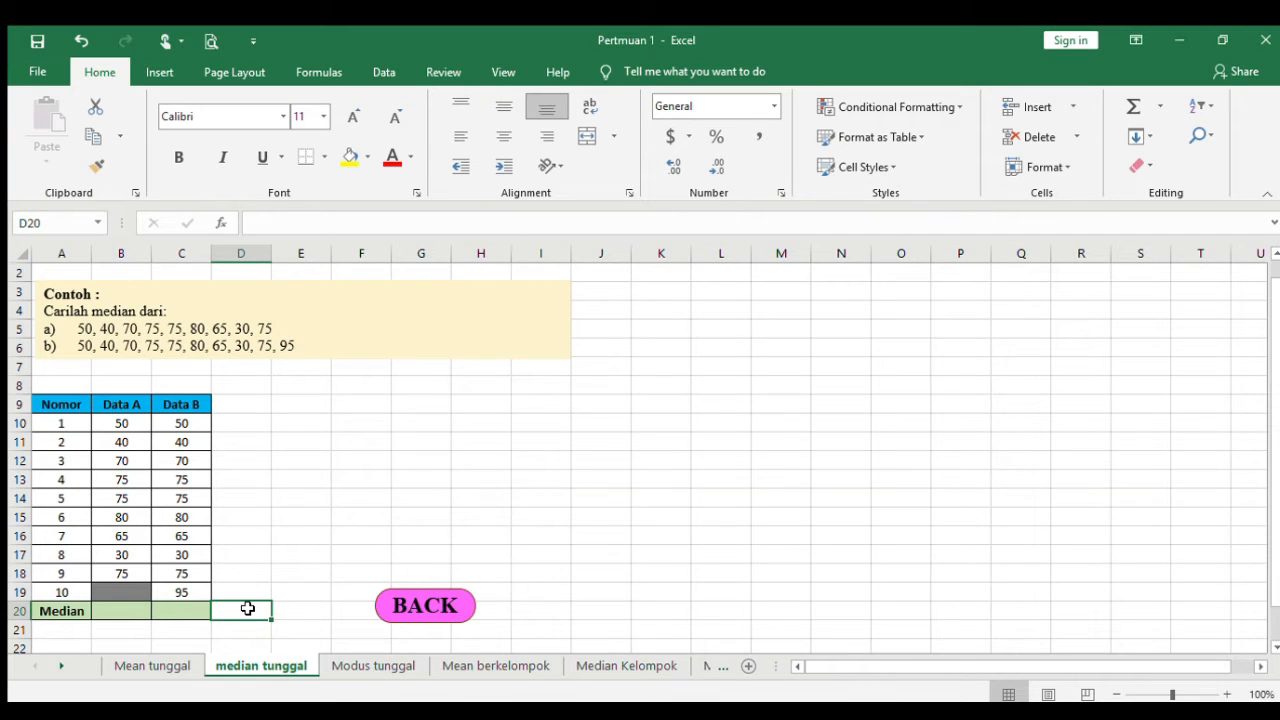
left_click(119, 610)
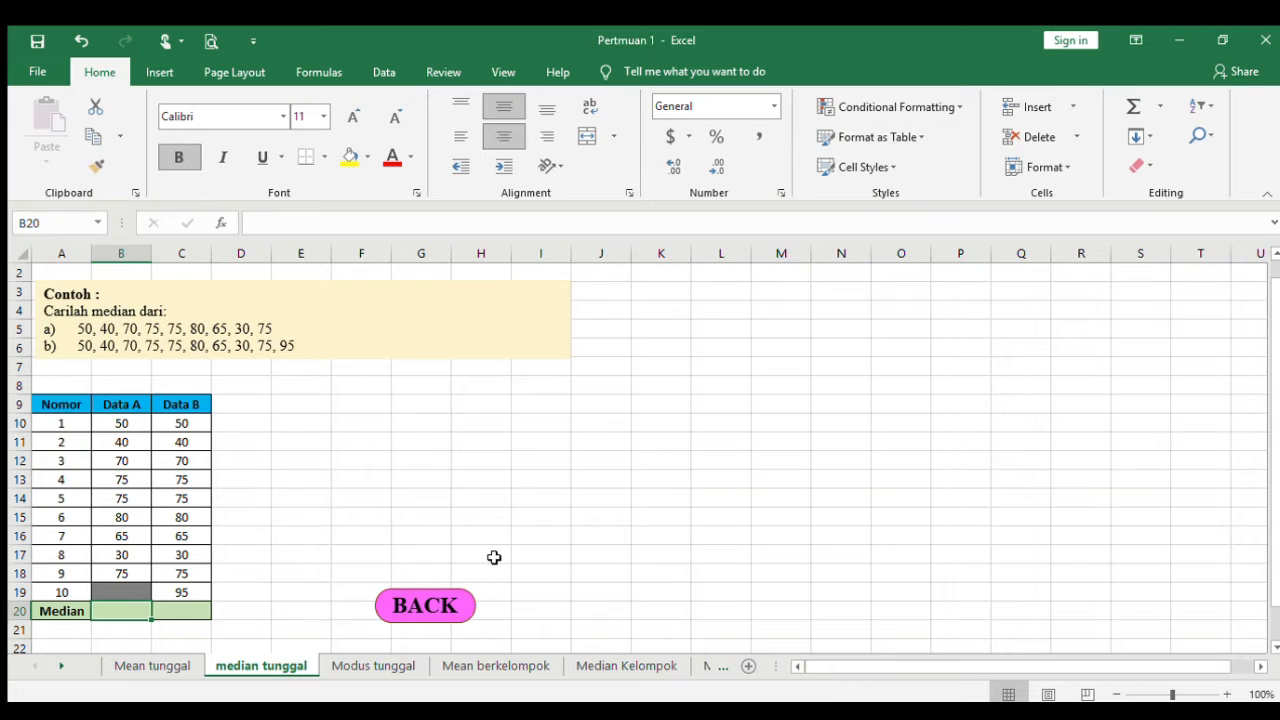
type("=medi")
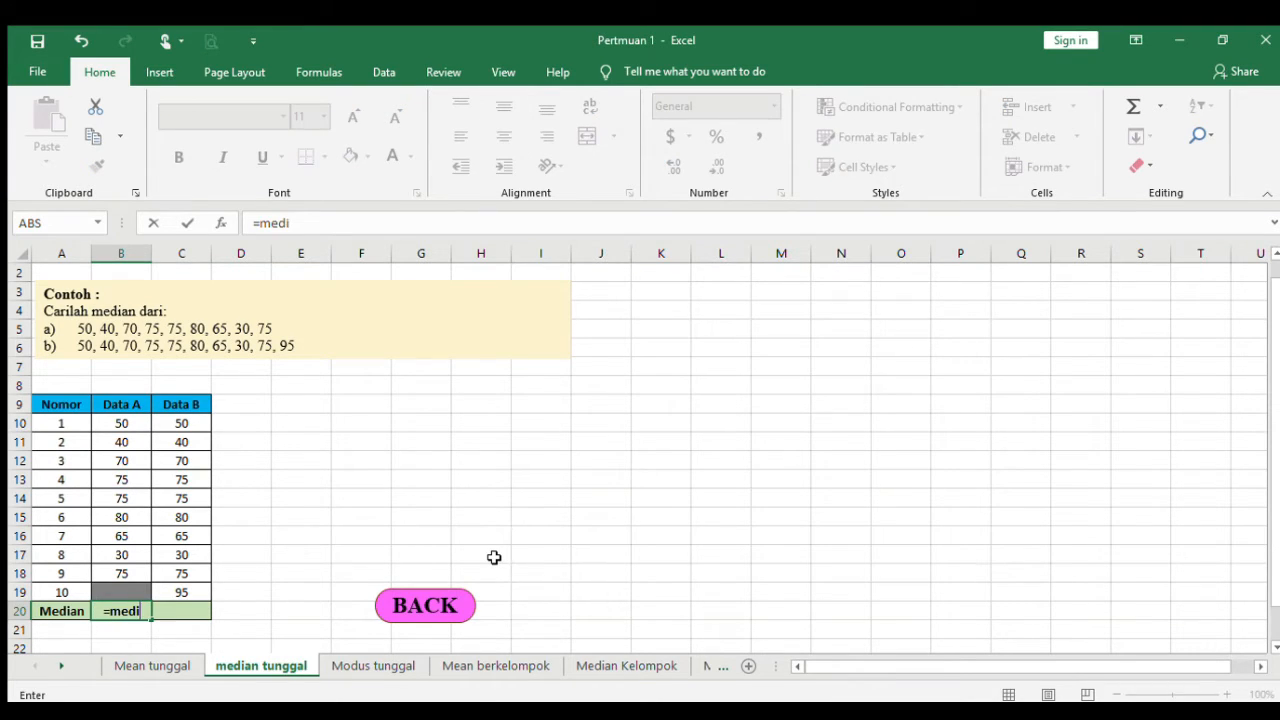
type("an(")
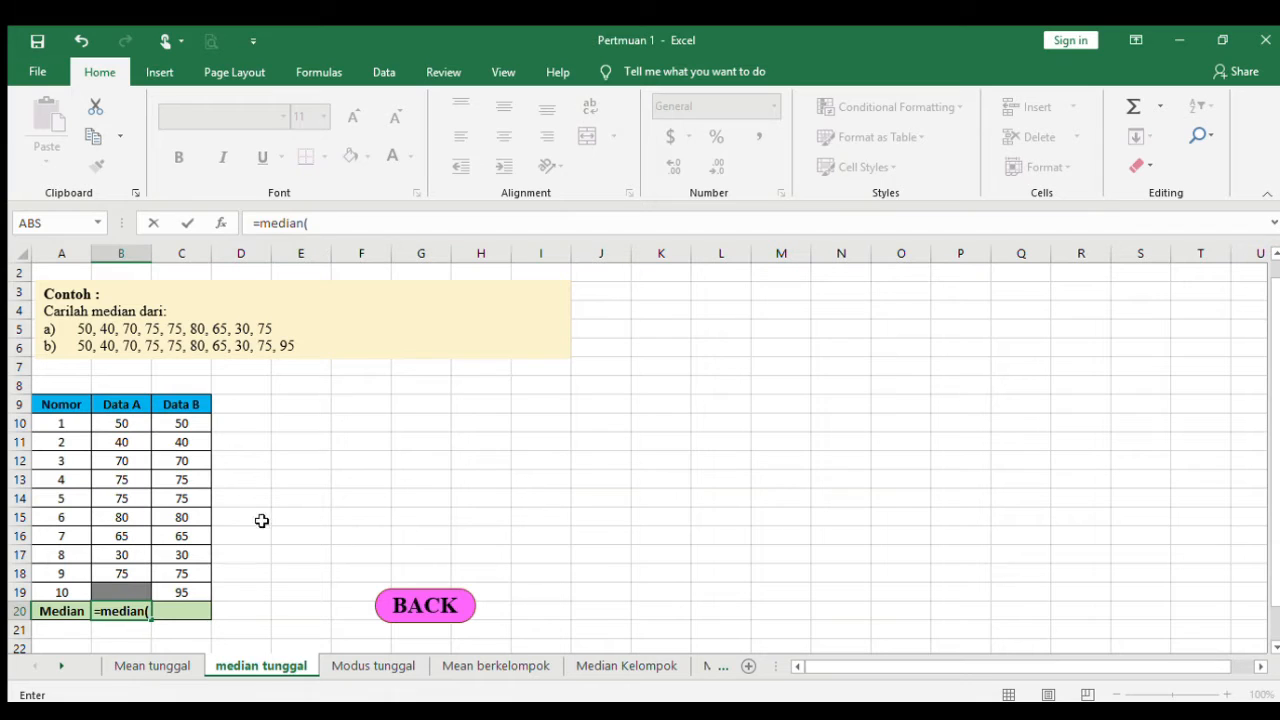
left_click(128, 423)
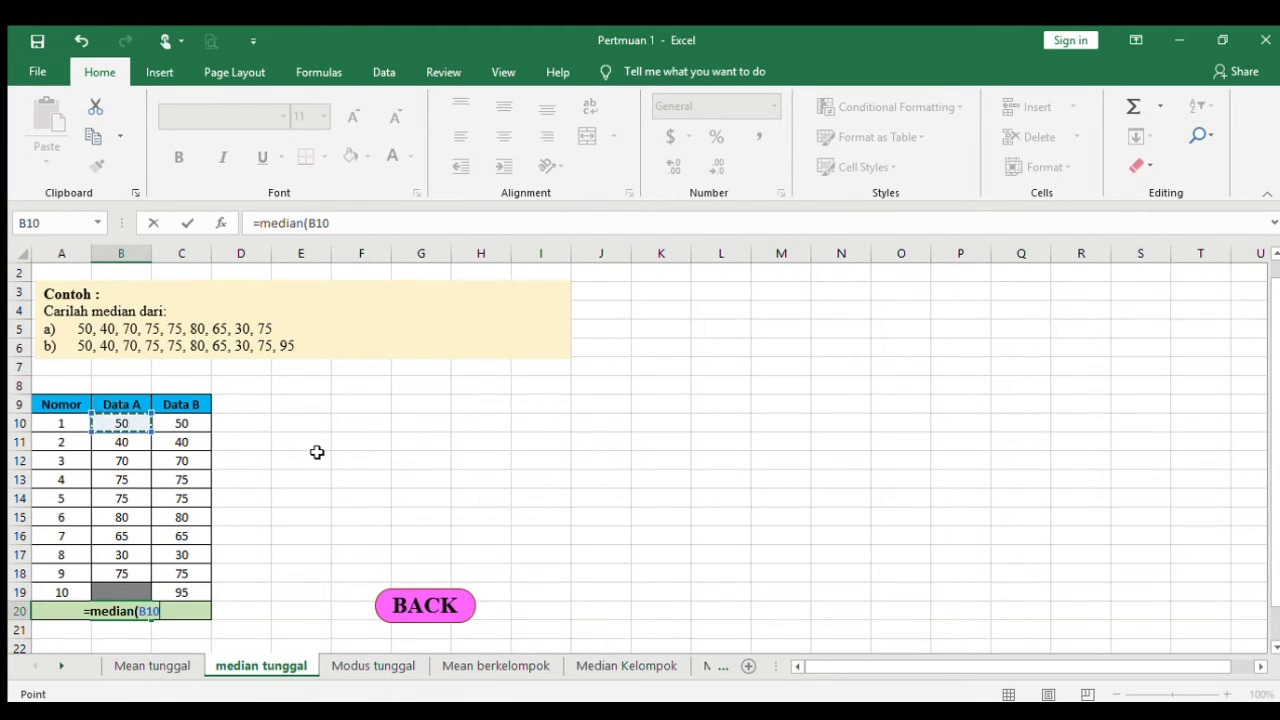
key("shift+Down")
key("shift+Down")
key("shift+Down")
key("shift+Down")
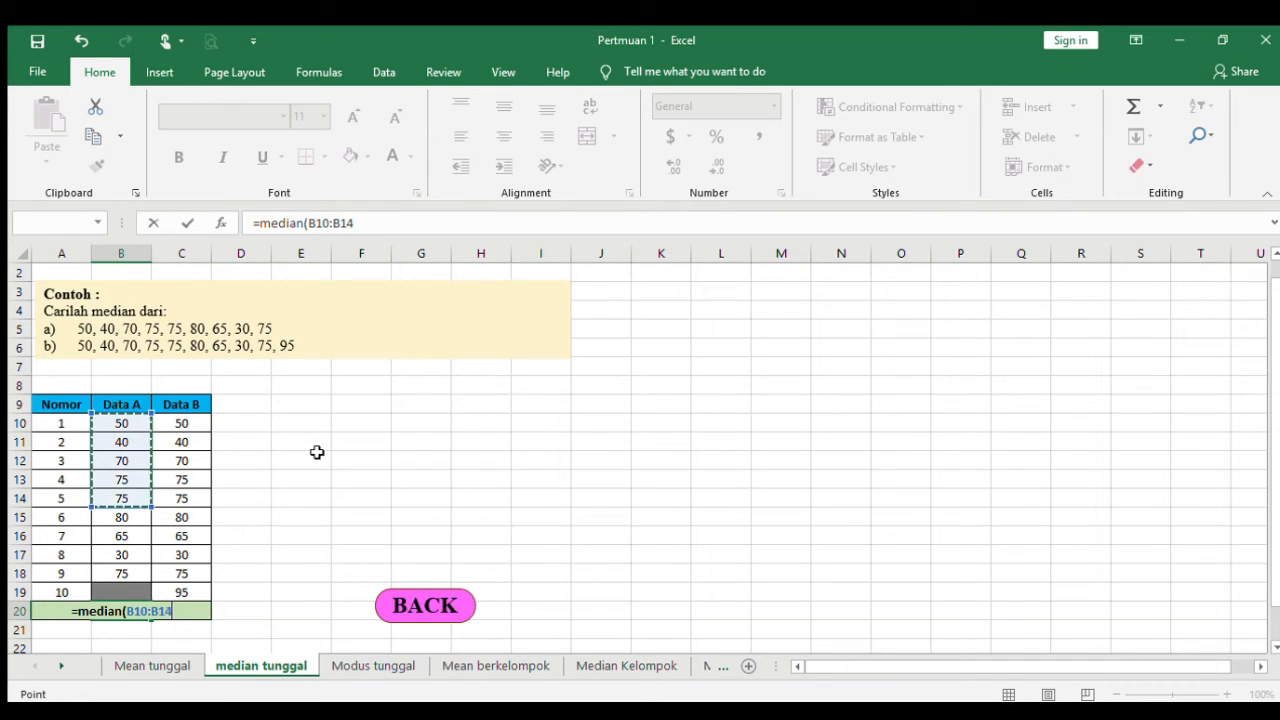
key("shift+Down")
key("shift+Down")
key("shift+Down")
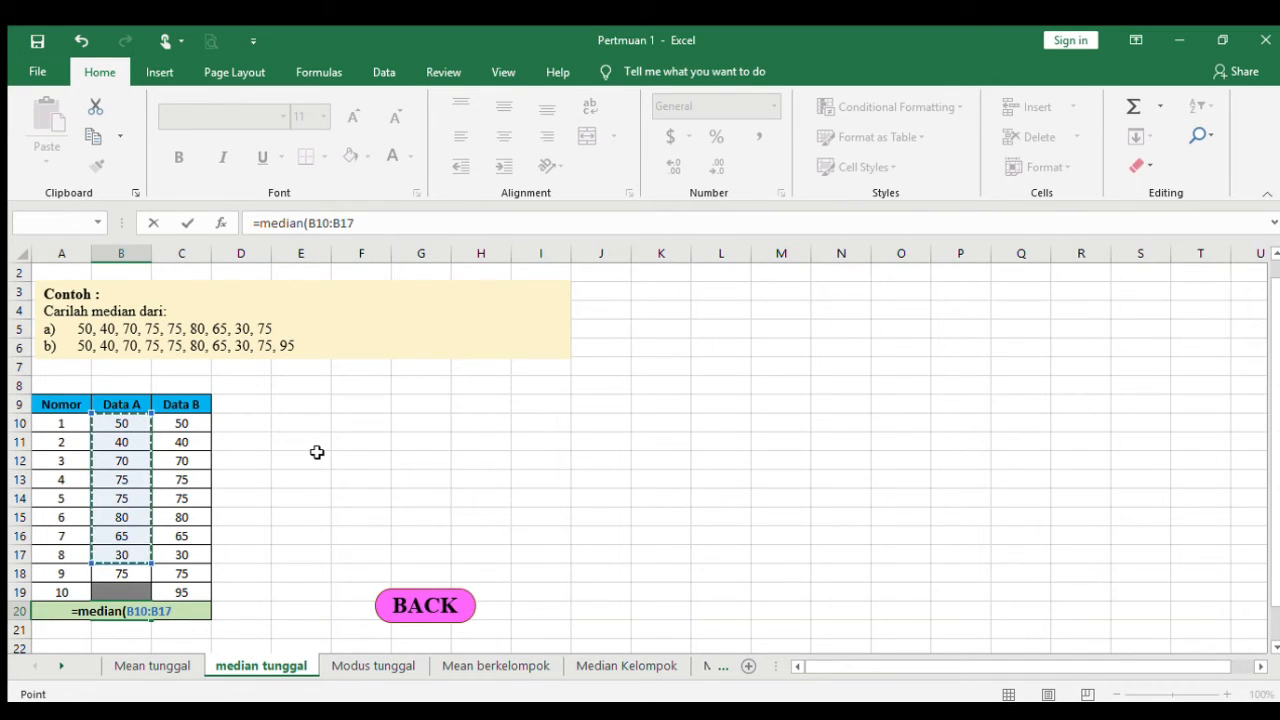
key("shift+Down")
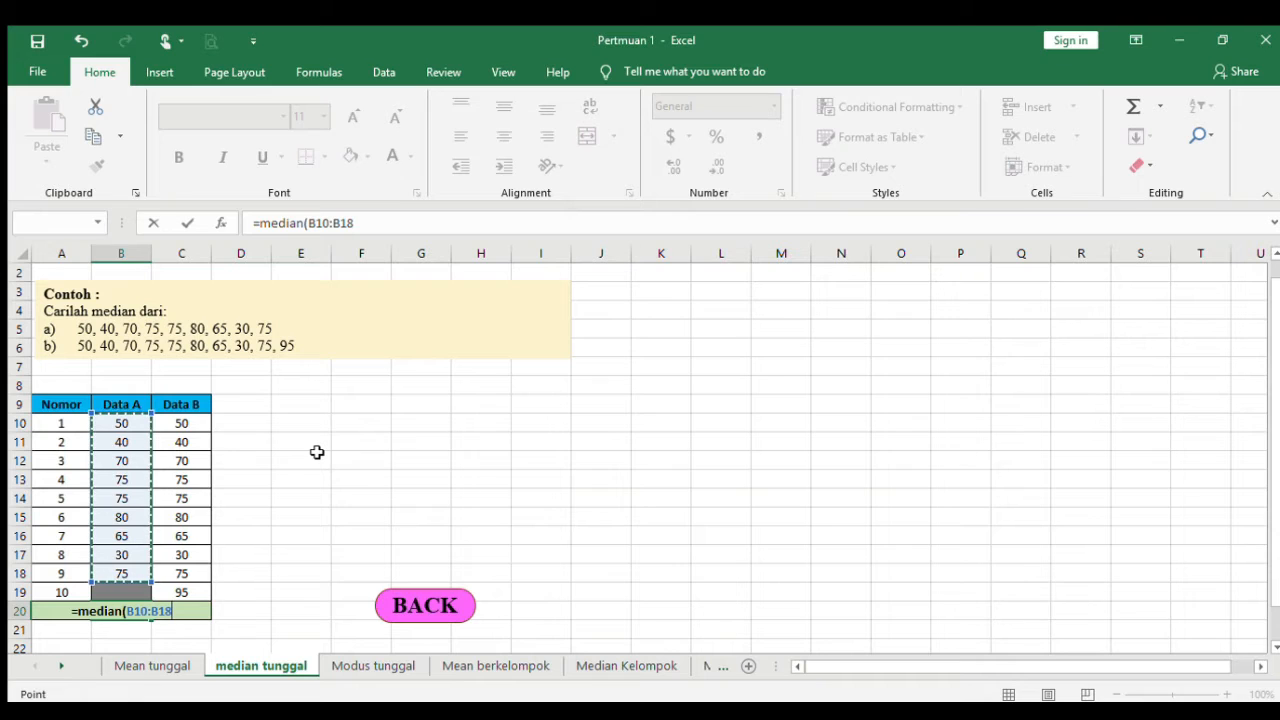
type(")")
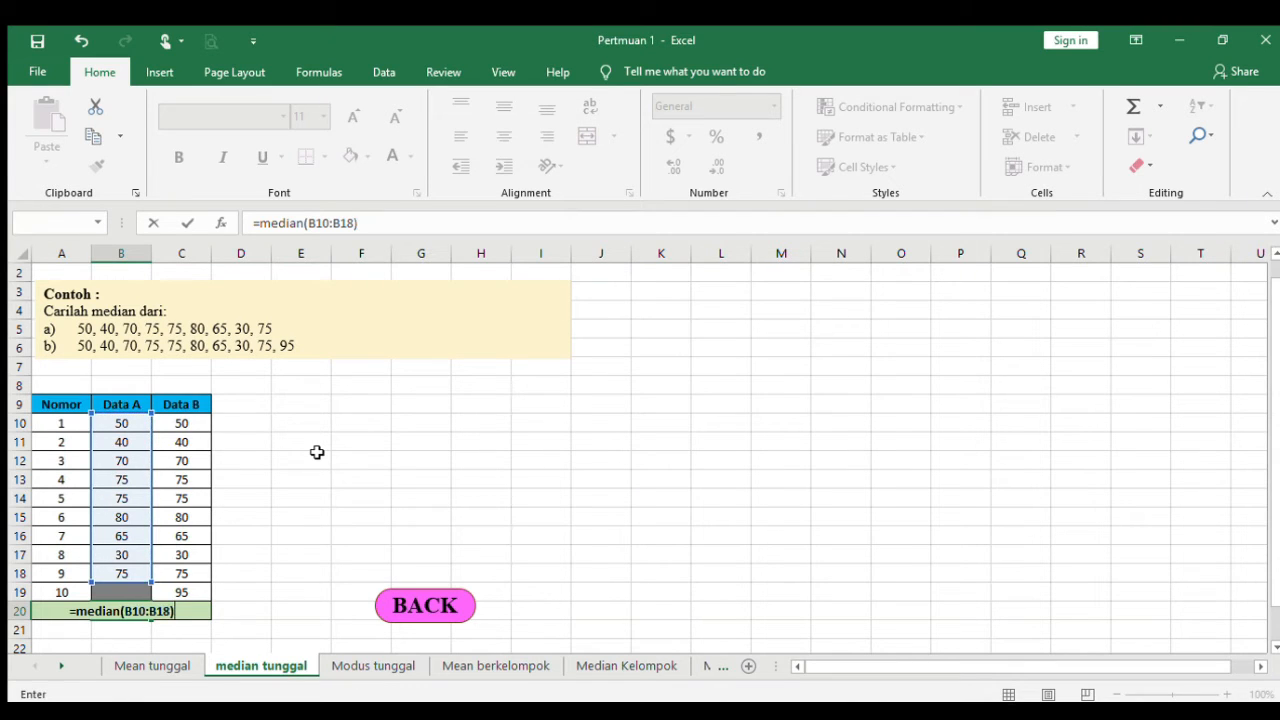
key("ctrl+Return")
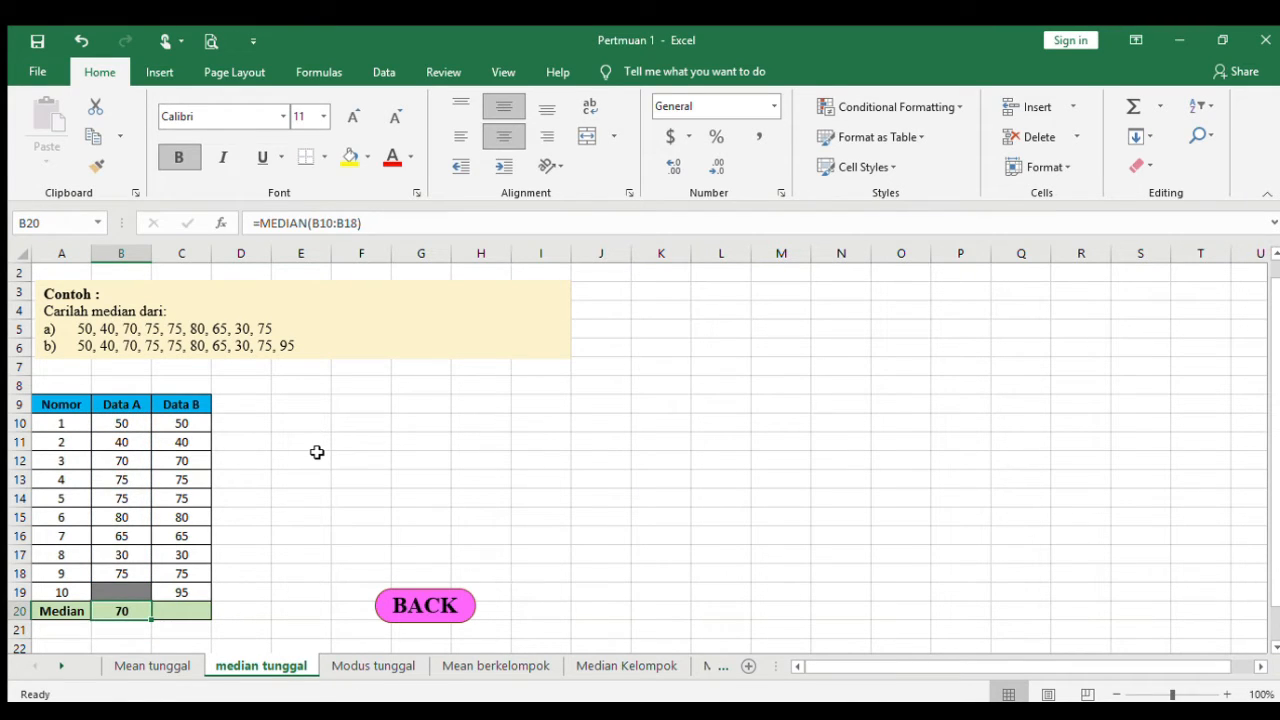
Calculate the median of Data B in C20 with the formula =MEDIAN(C10:C19)
key("Right")
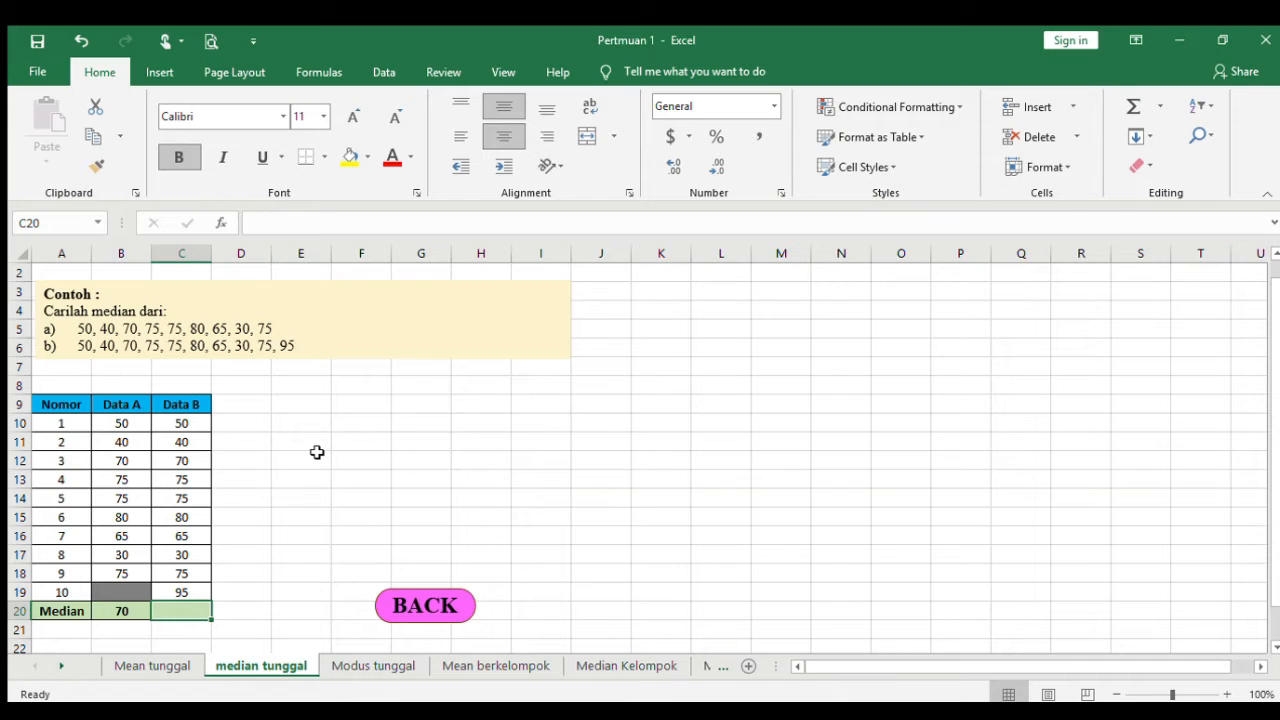
type("=median(")
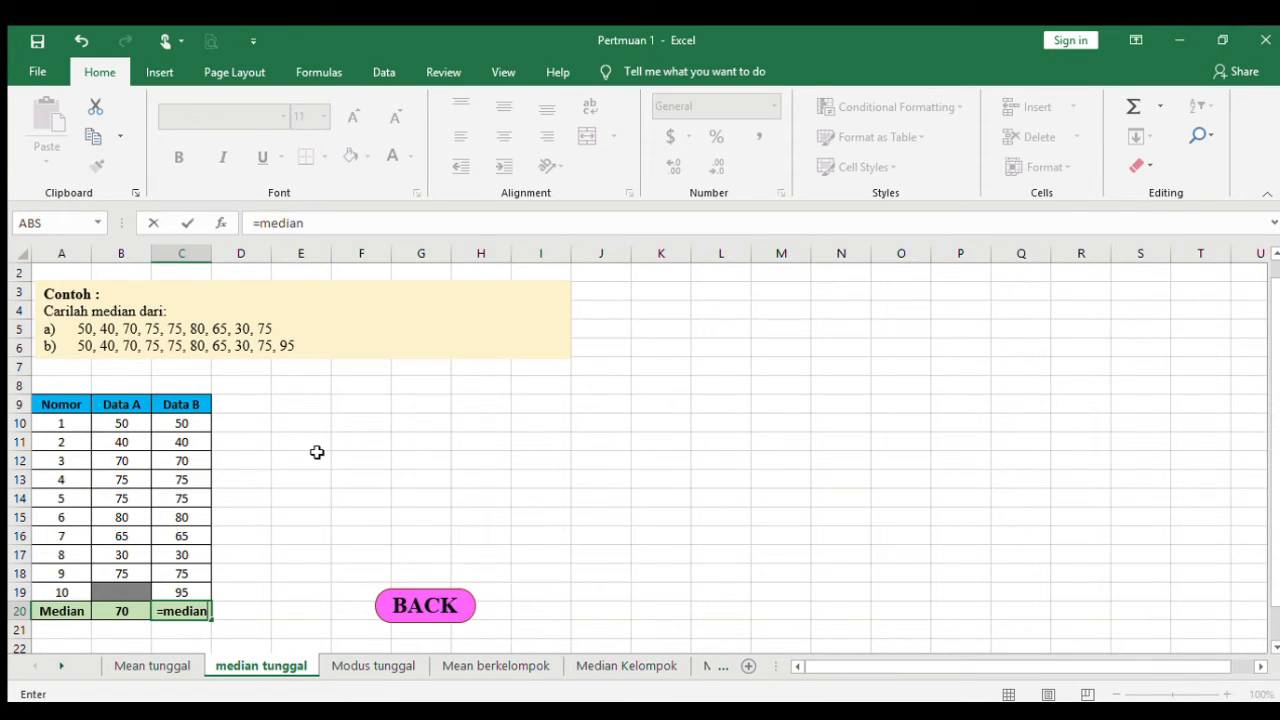
left_click(193, 423)
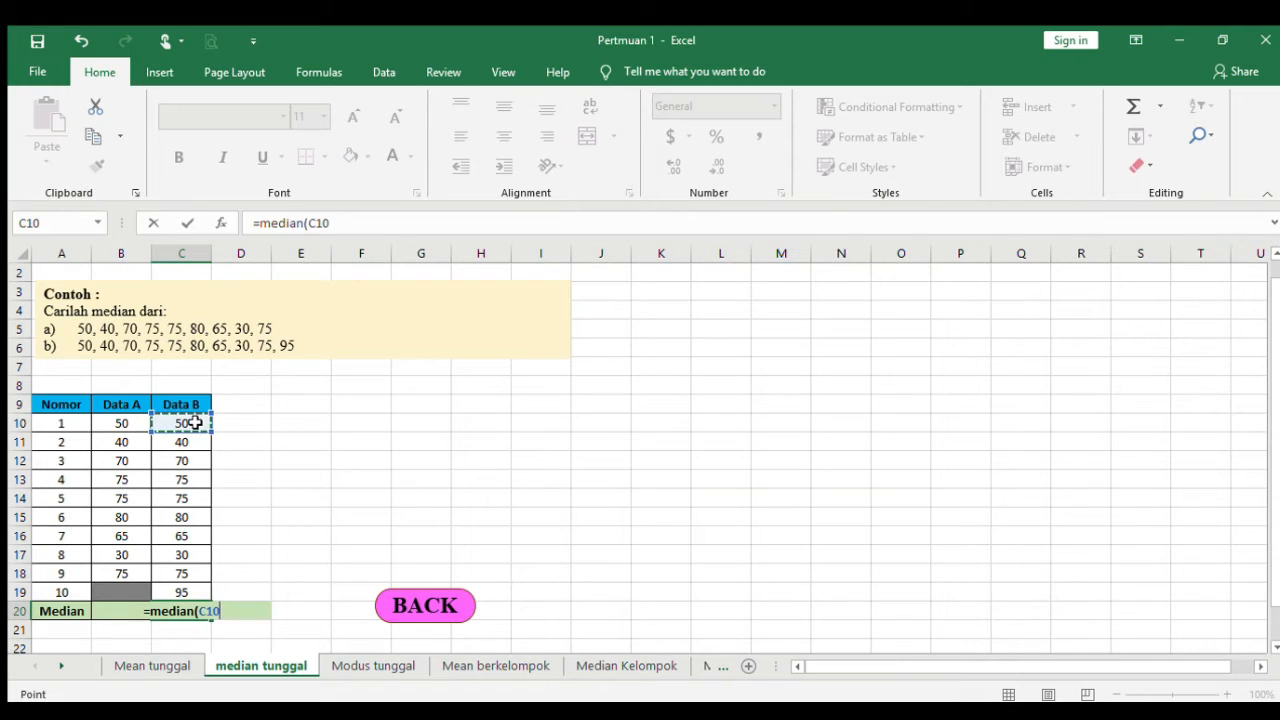
key("shift+Down")
key("shift+Down")
key("shift+Down")
key("shift+Down")
key("shift+Down")
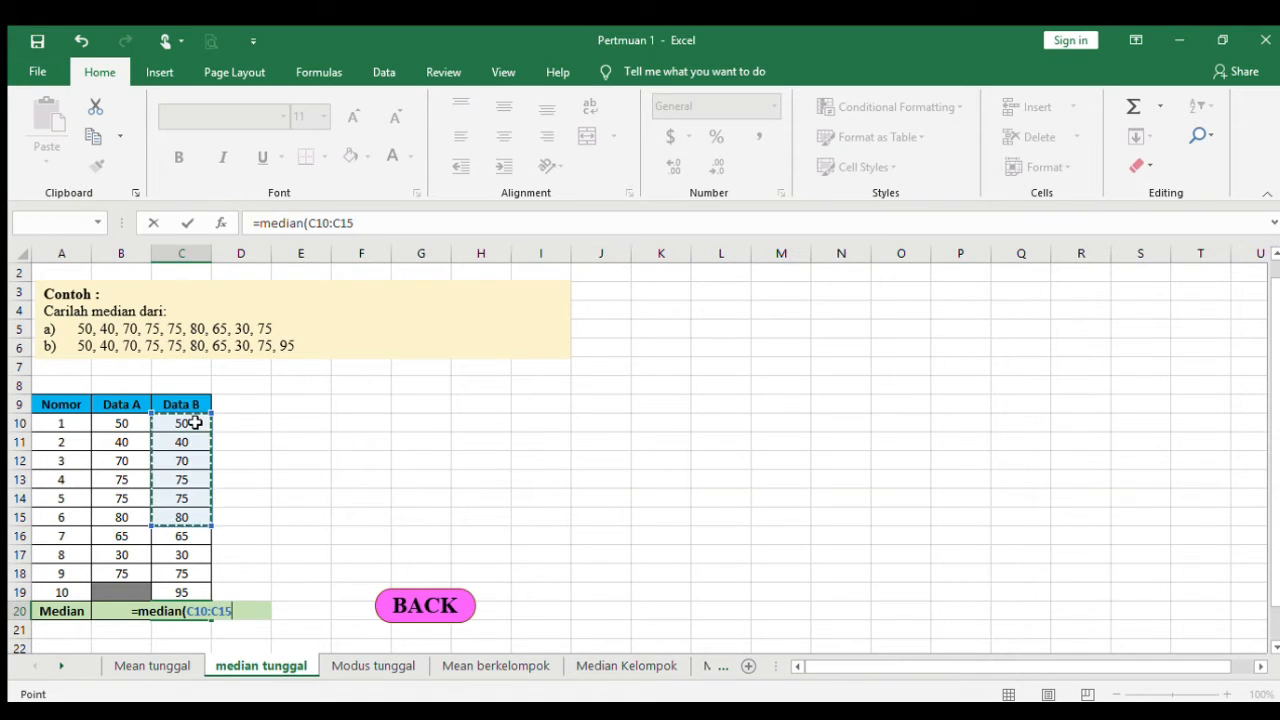
key("shift+Down")
key("shift+Down")
key("shift+Down")
key("shift+Down")
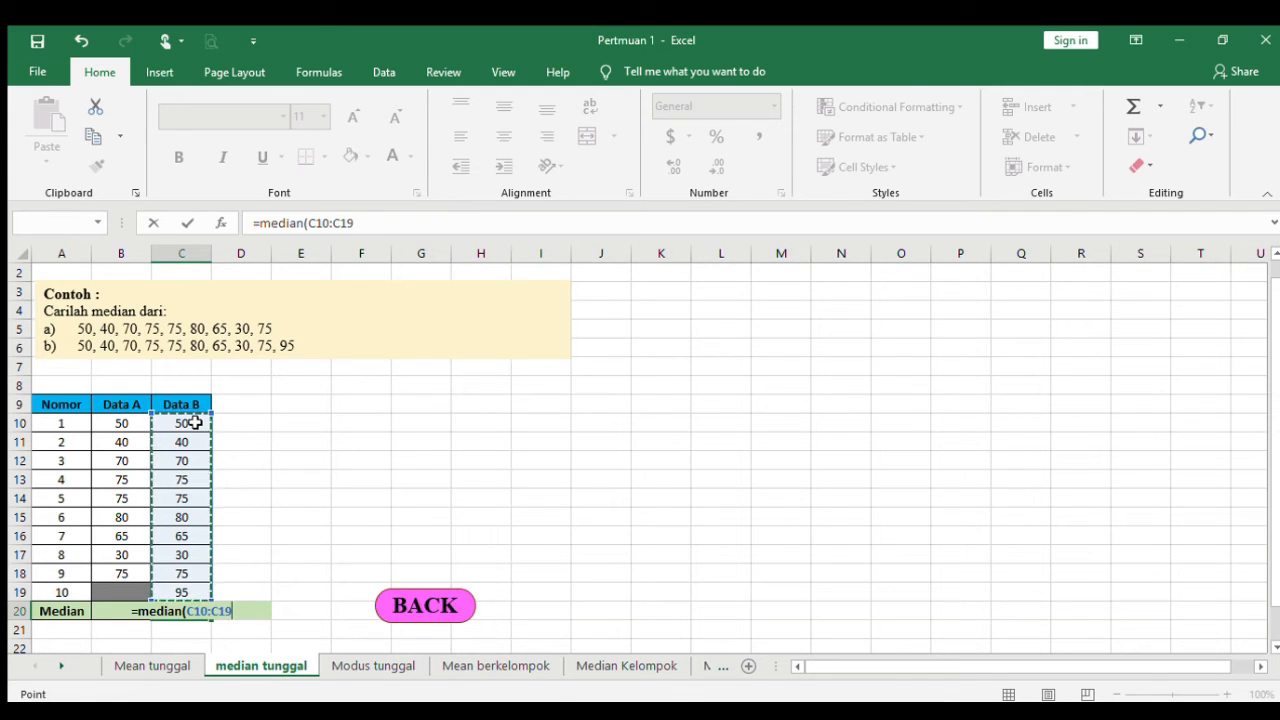
type(")")
key("ctrl+Return")
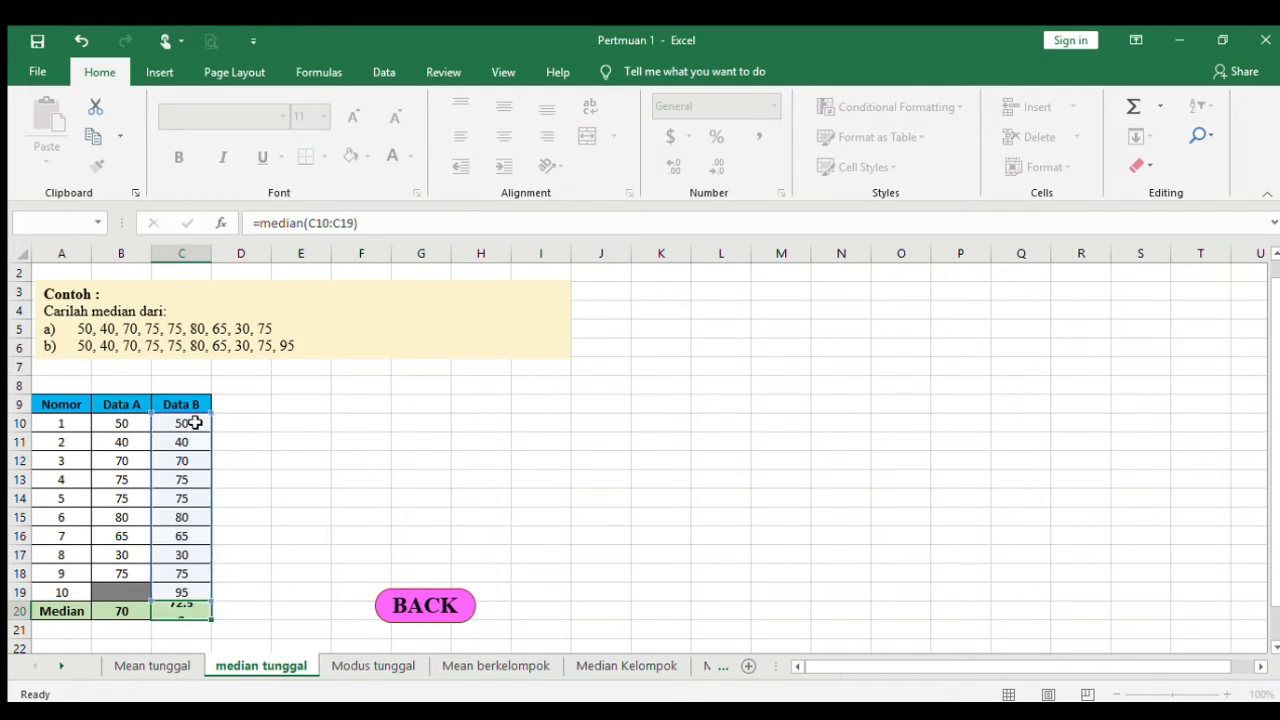
Review the median formulas of Data A and Data B and the values in the Data B column
key("Left")
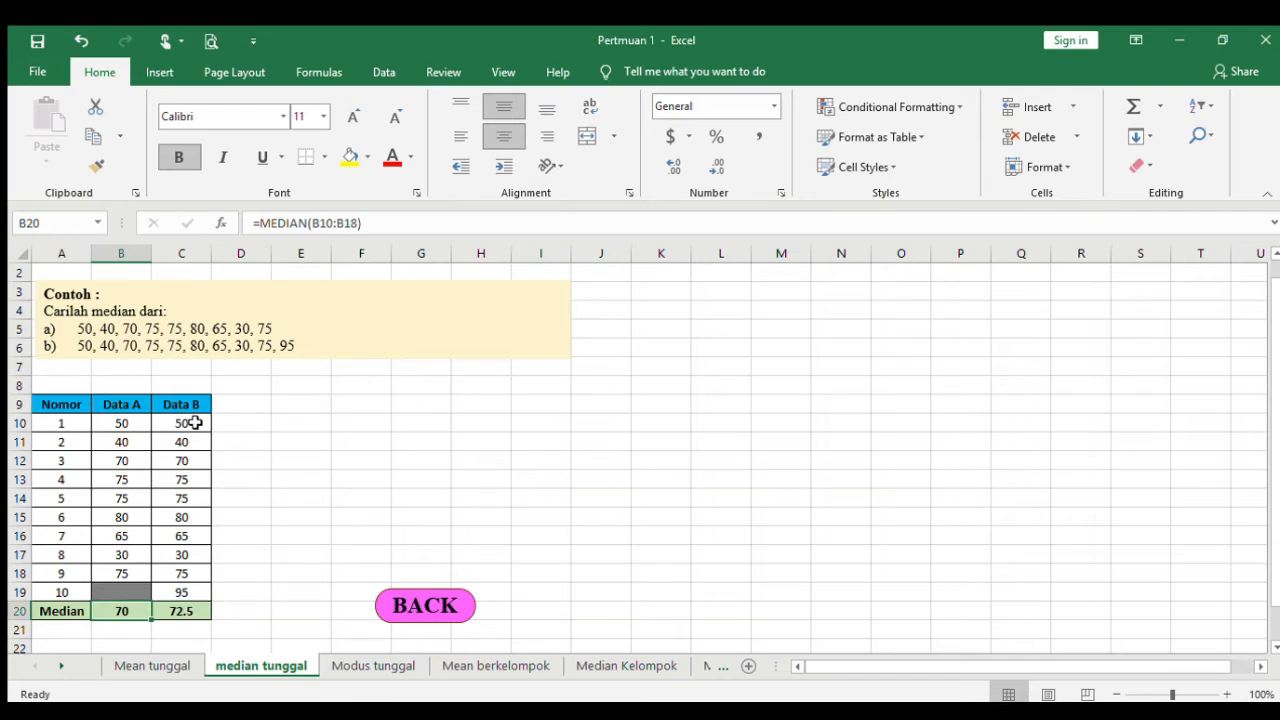
key("Right")
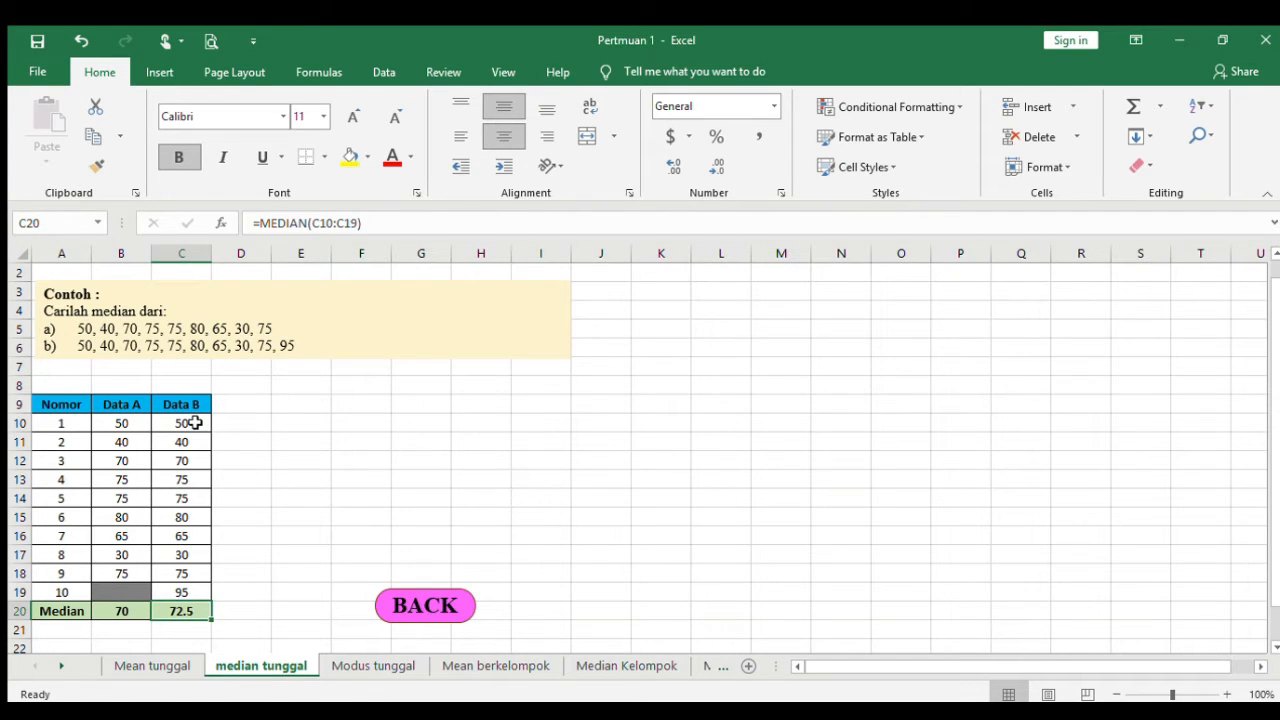
key("Up")
key("Up")
key("Up")
key("Up")
key("Up")
key("Up")
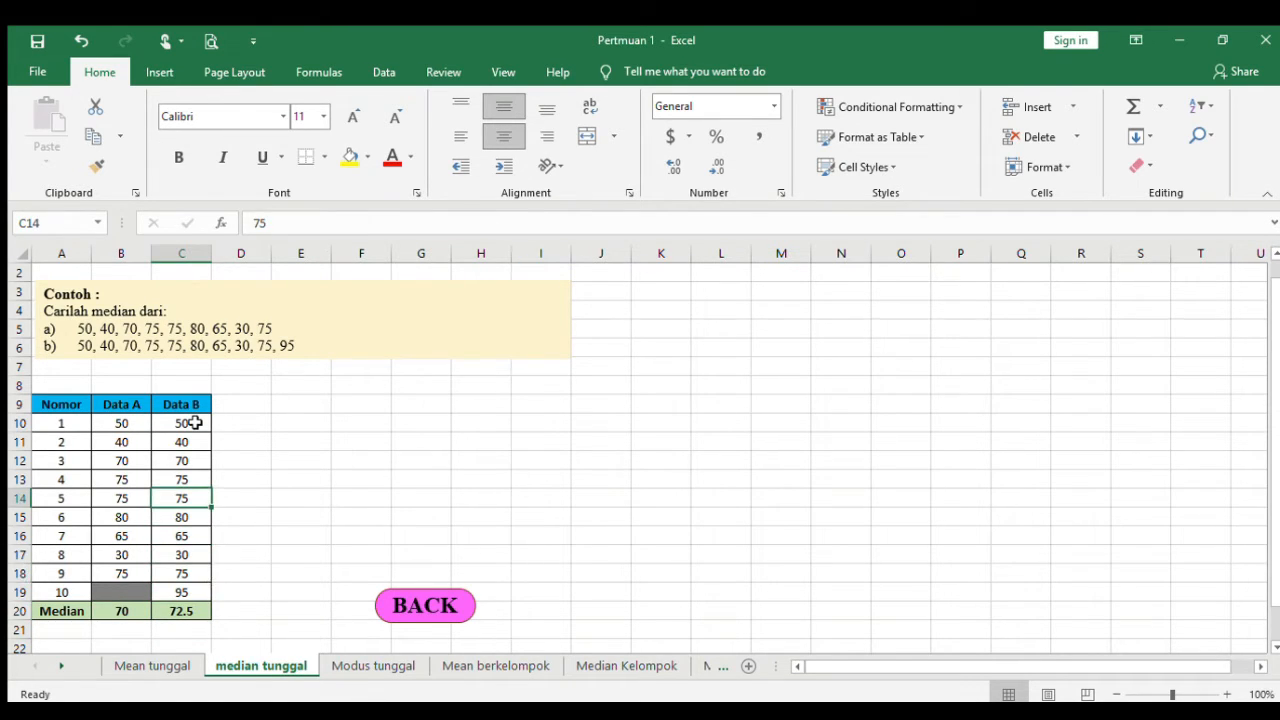
left_click(195, 423)
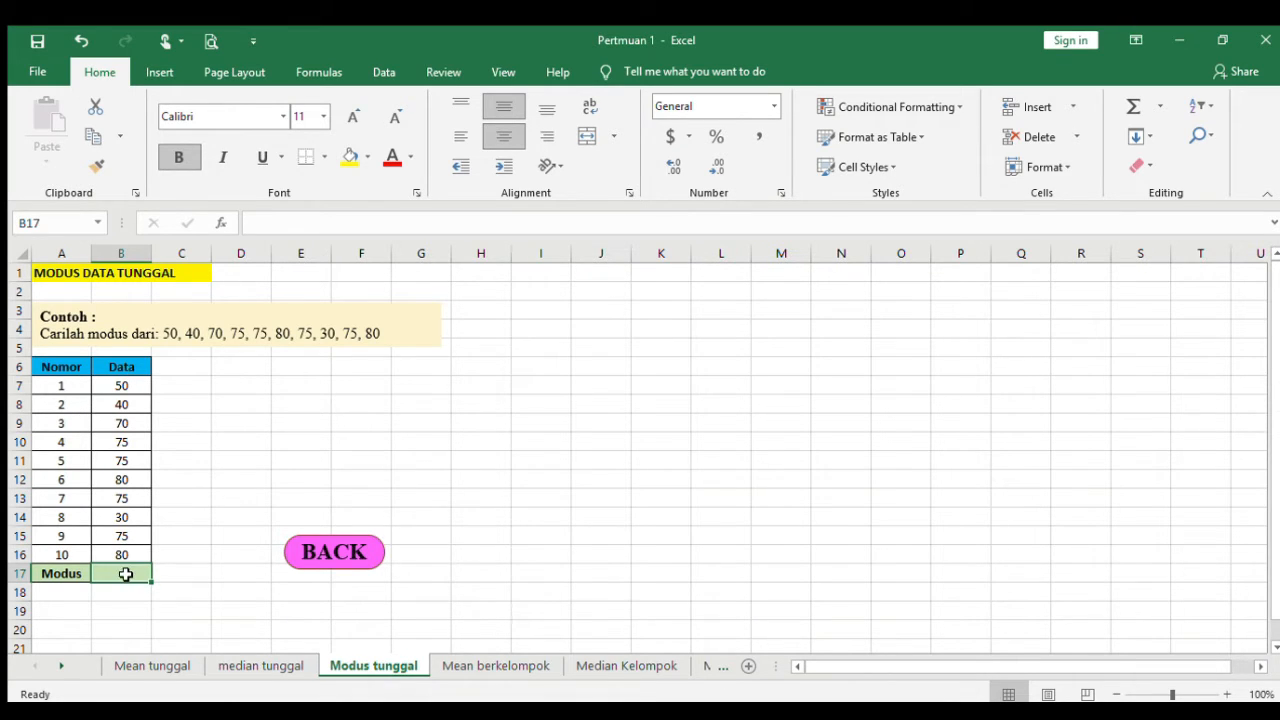
On the Modus tunggal sheet, calculate the mode of the Data column in B17 with =MODE(B7:B16)
type("=")
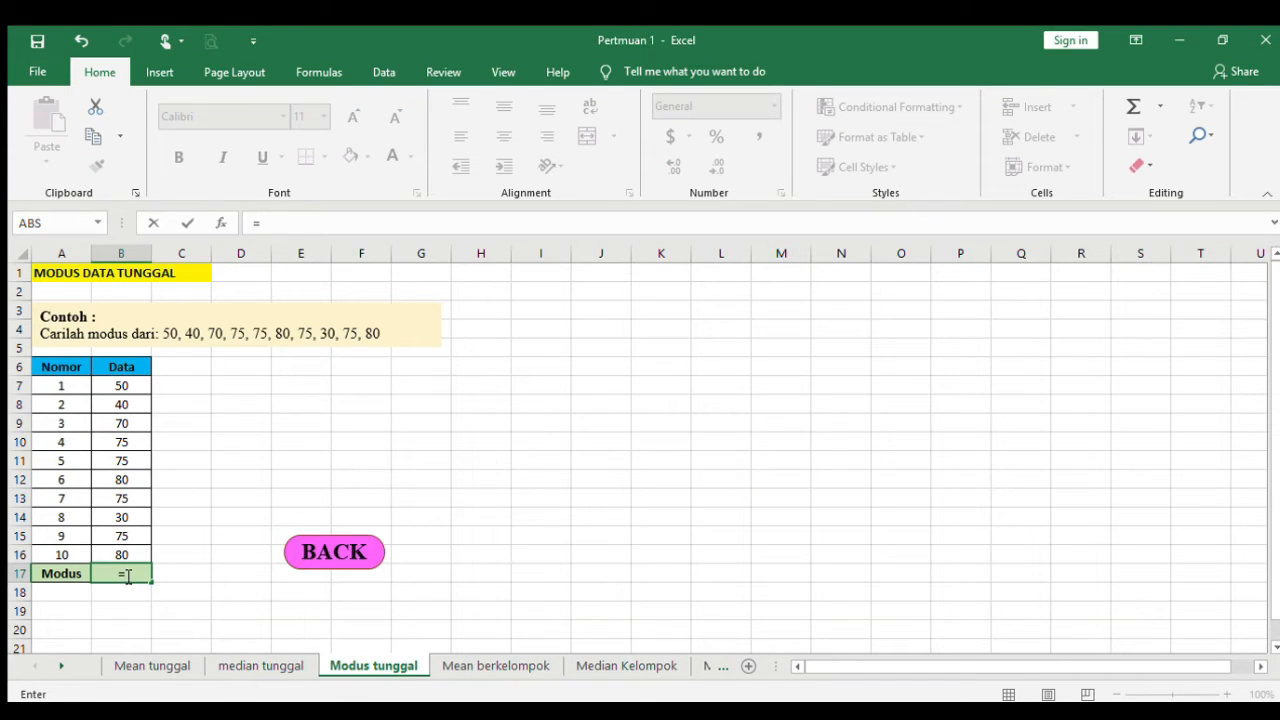
type("mod")
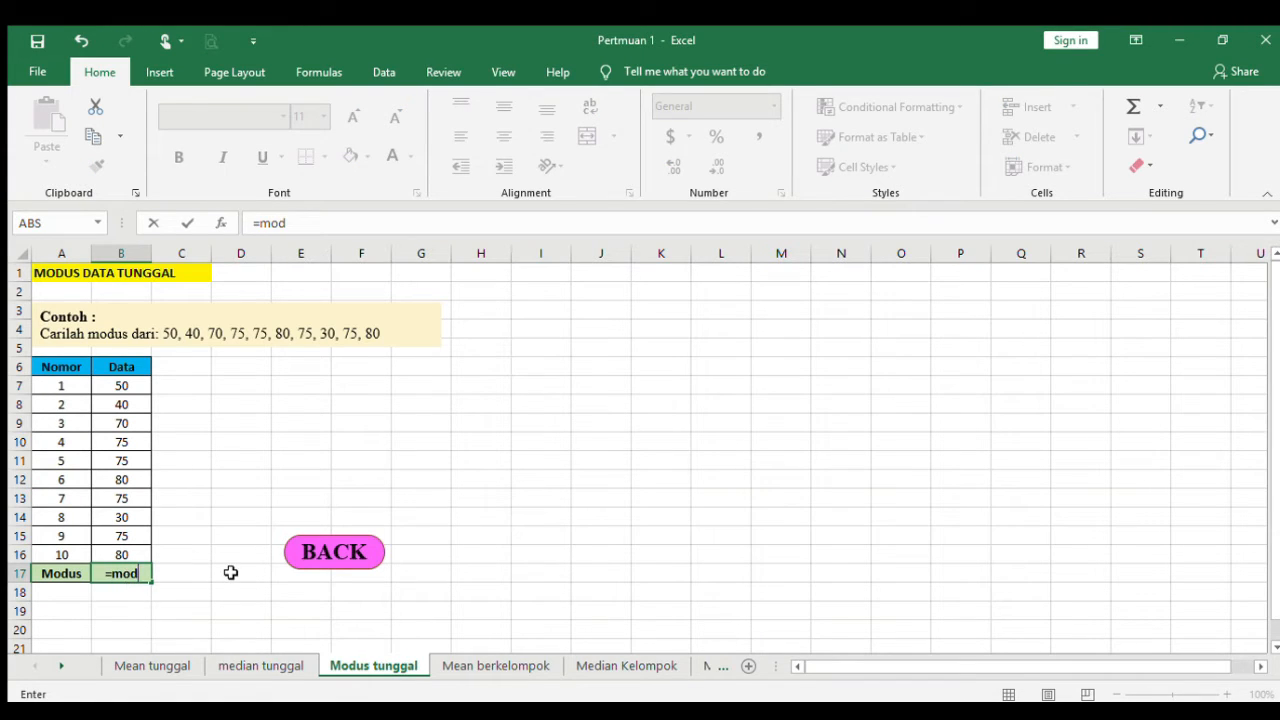
type("e(")
left_click(135, 384)
key("shift+Down")
key("shift+Down")
key("shift+Down")
key("shift+Down")
key("shift+Down")
key("shift+Down")
key("shift+Down")
key("shift+Down")
key("shift+Down")
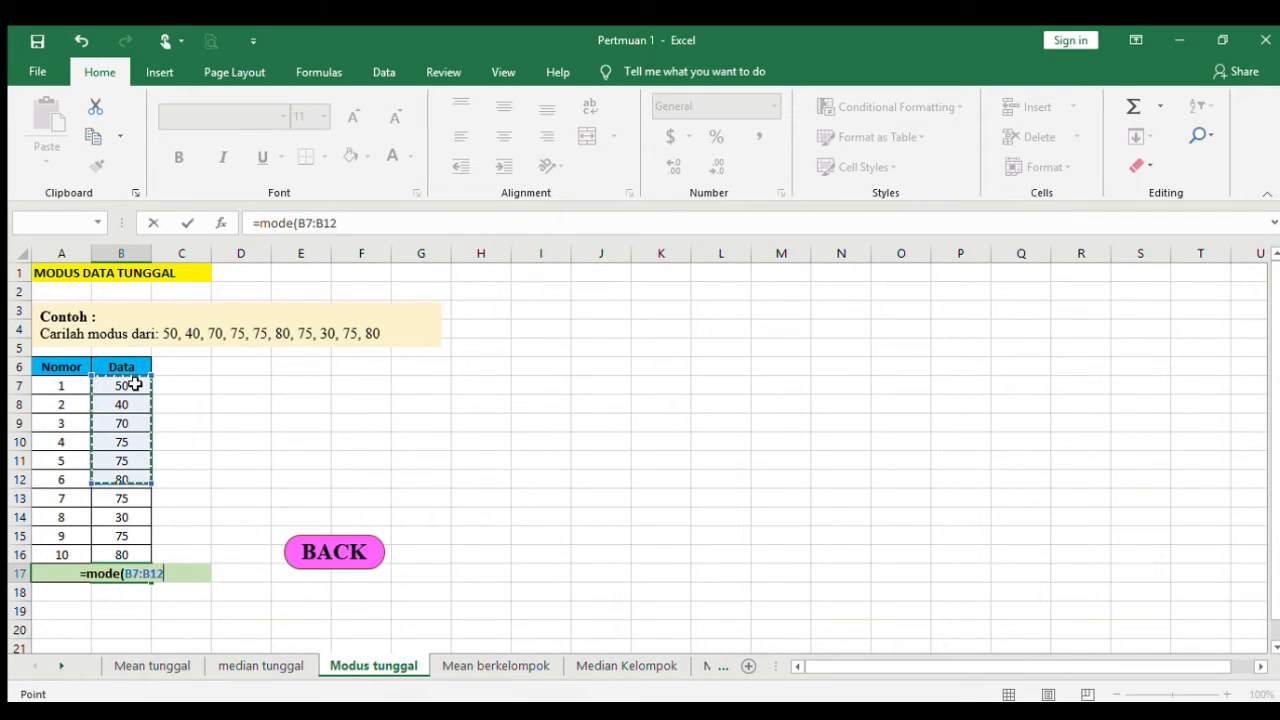
type(")")
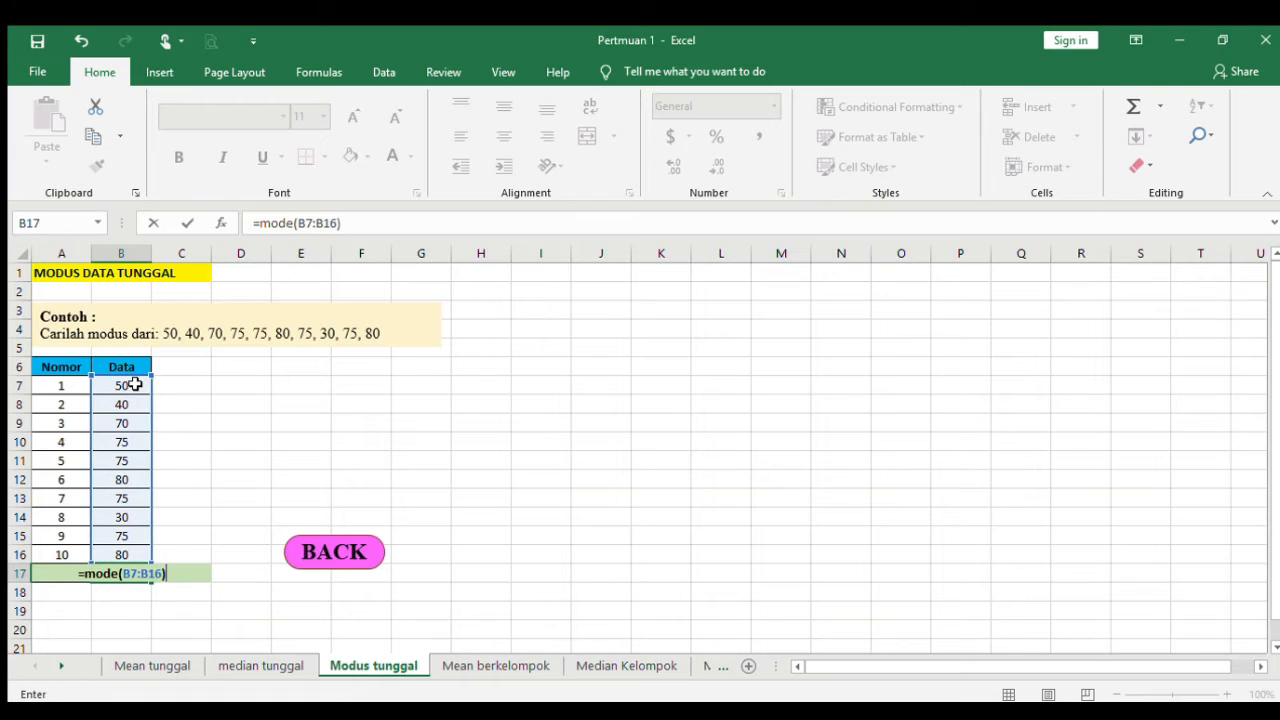
key("Return")
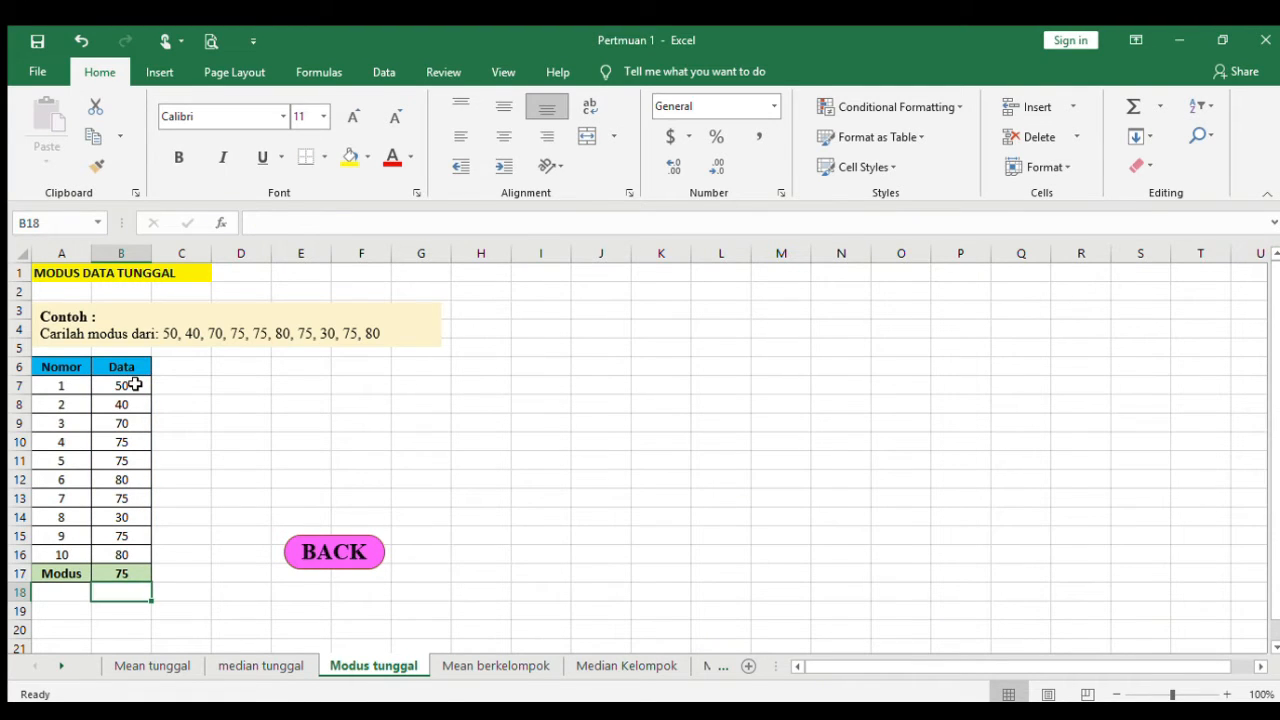
On the Mean berkelompok sheet, enter the first class interval's limits, 25 in G4 and 34 in I4
left_click(471, 667)
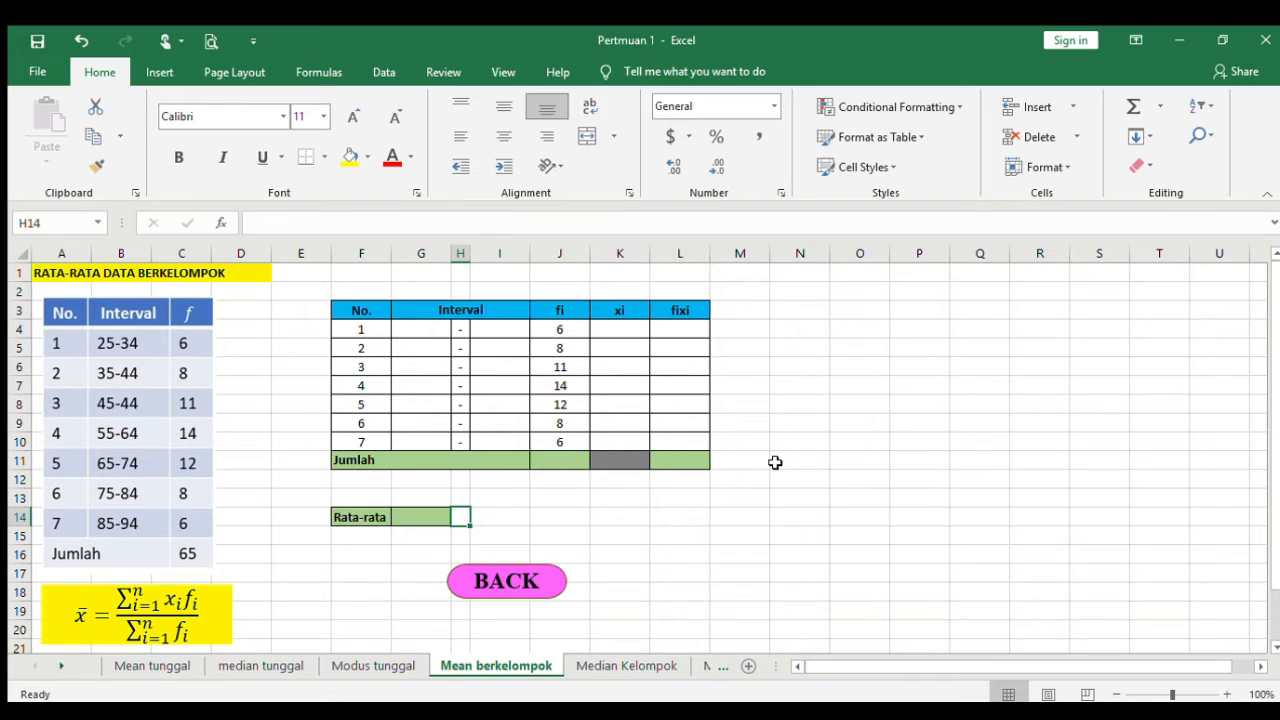
key("Up")
key("Up")
key("Up")
key("Up")
key("Up")
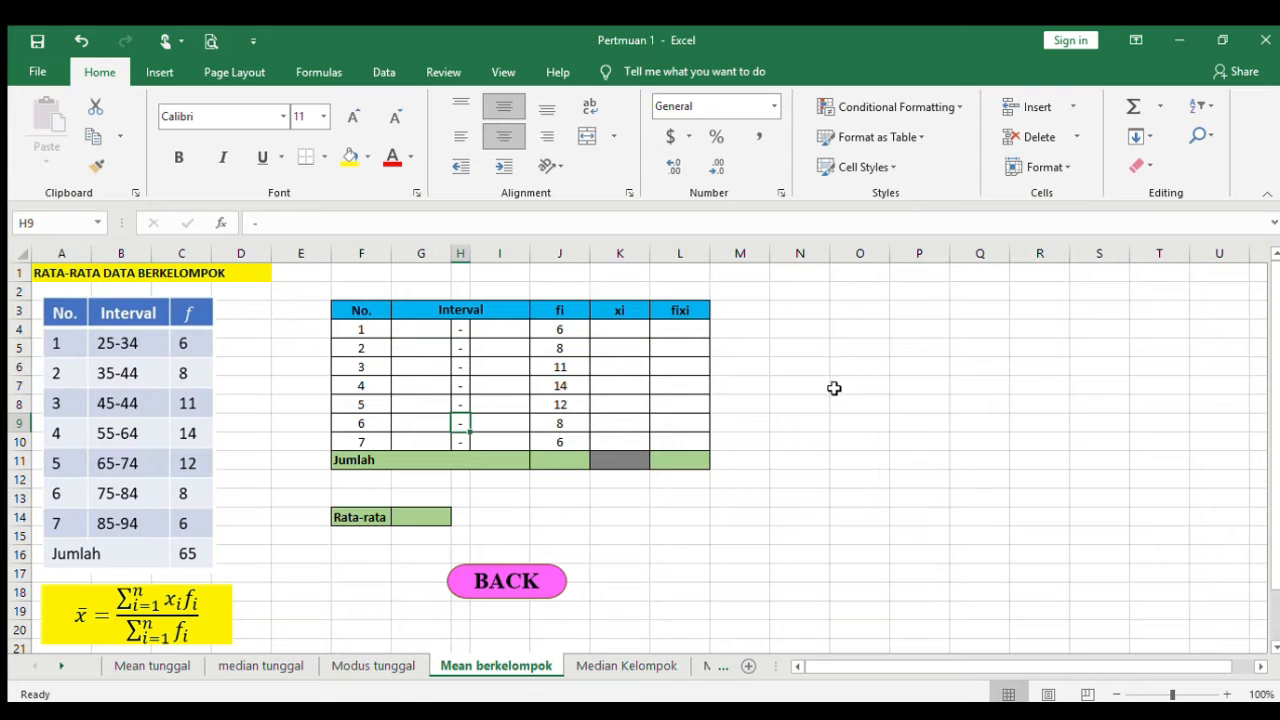
left_click(410, 335)
type("2")
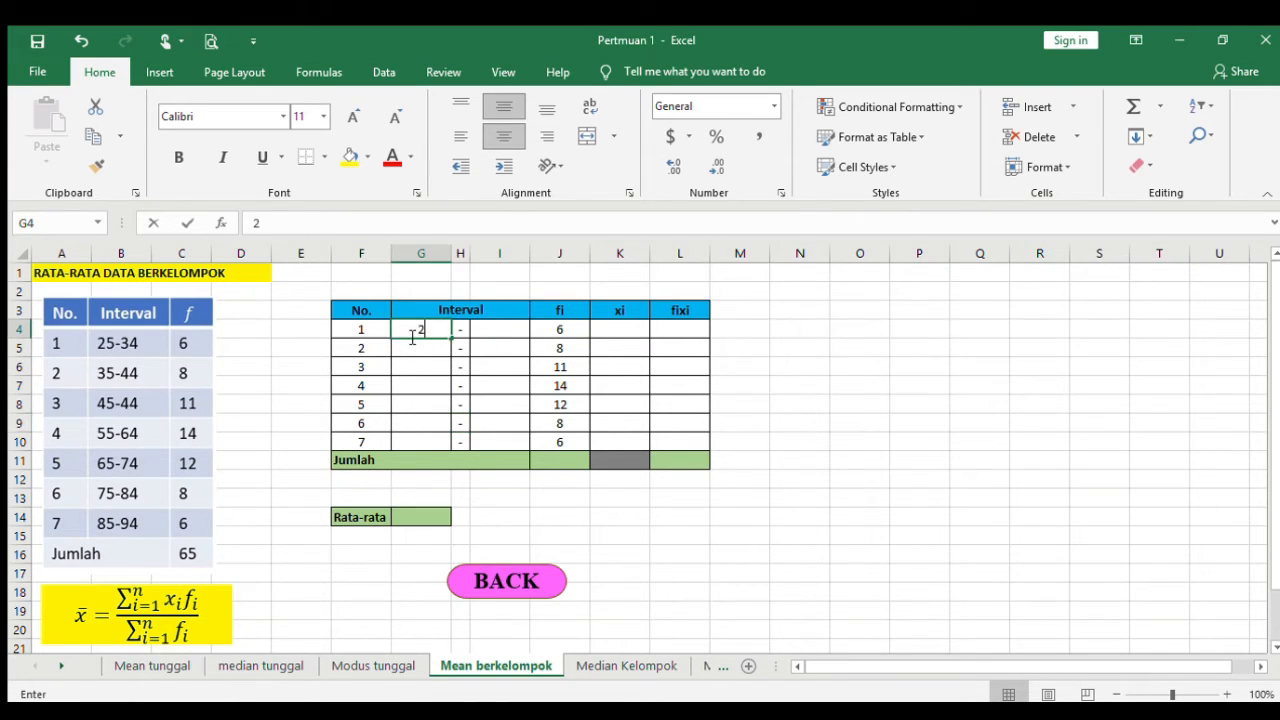
type("5")
key("Tab")
key("Tab")
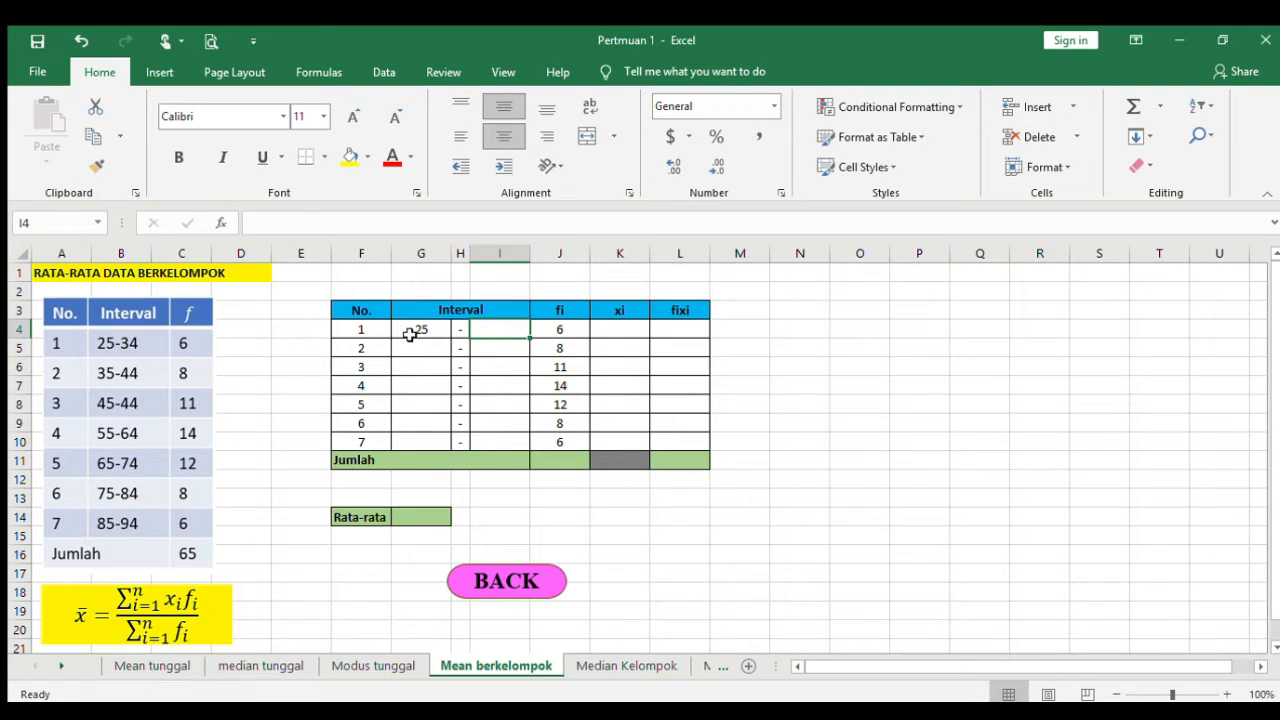
type("34")
key("Down")
Calculate the second class's lower limit in G5 with =G4+10 and fill the formula down to G10
key("Left")
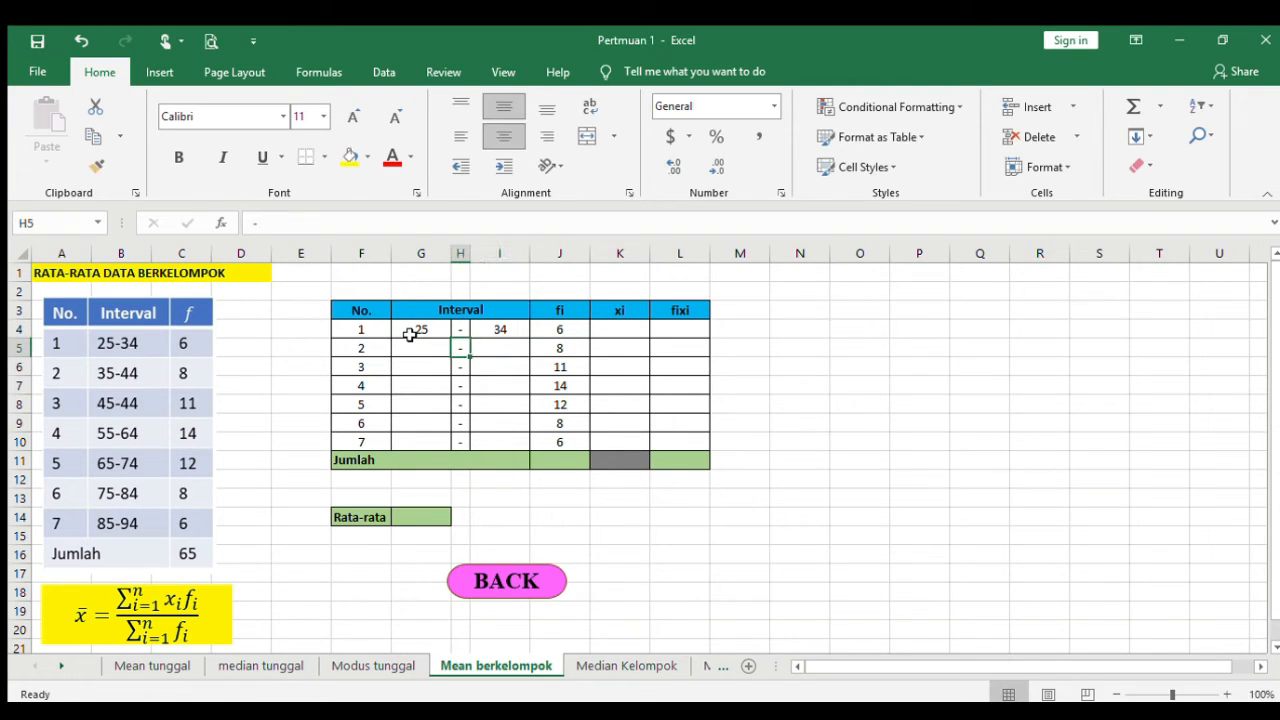
key("Left")
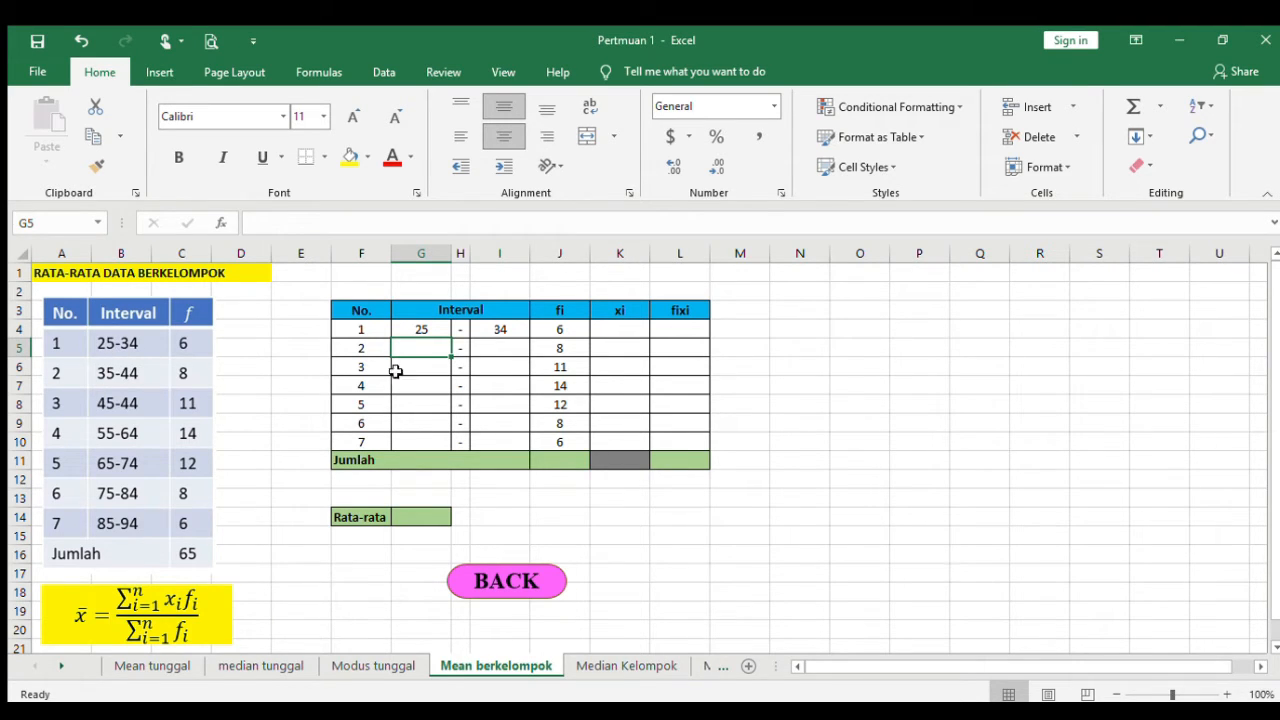
type("=")
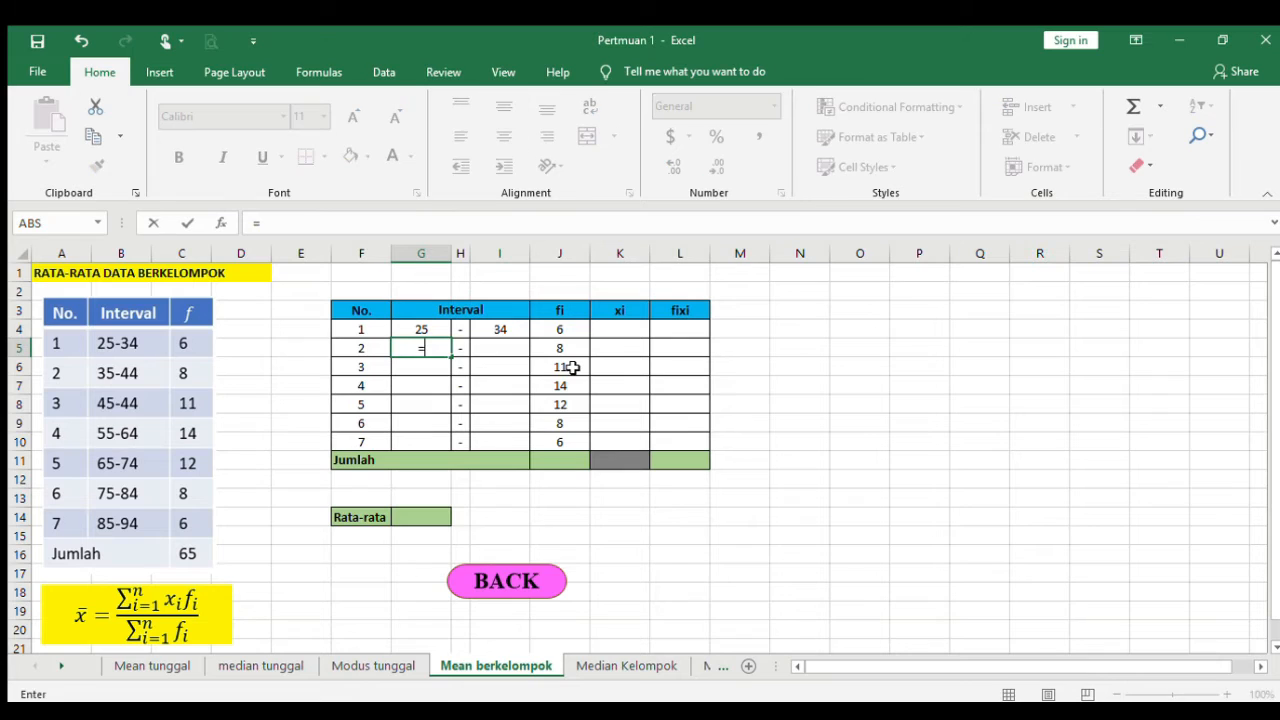
left_click(400, 324)
type("+")
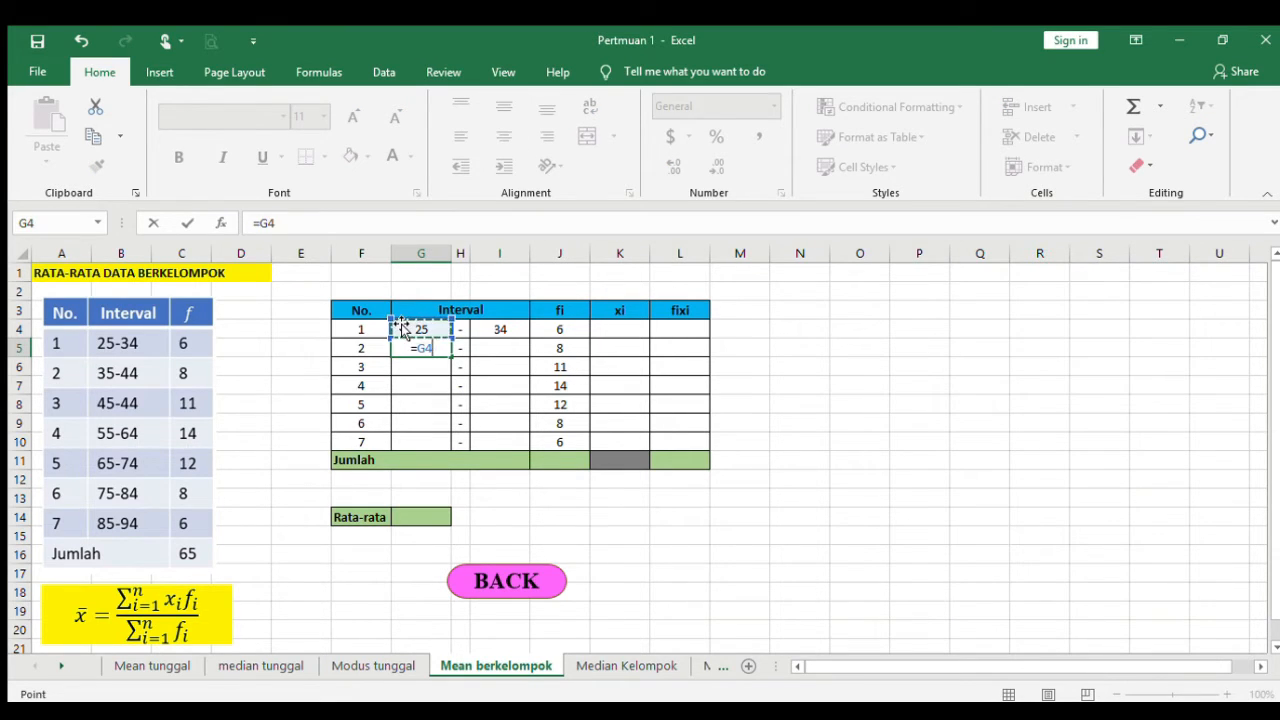
type("10")
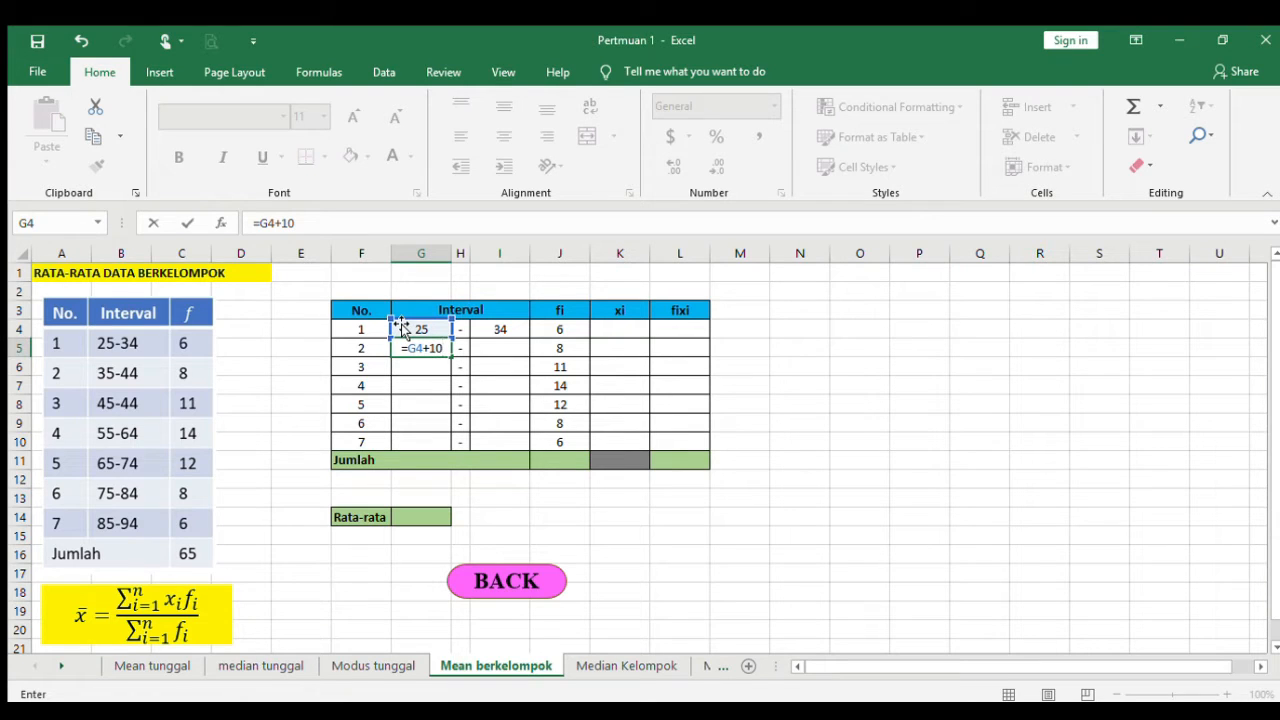
key("ctrl+Return")
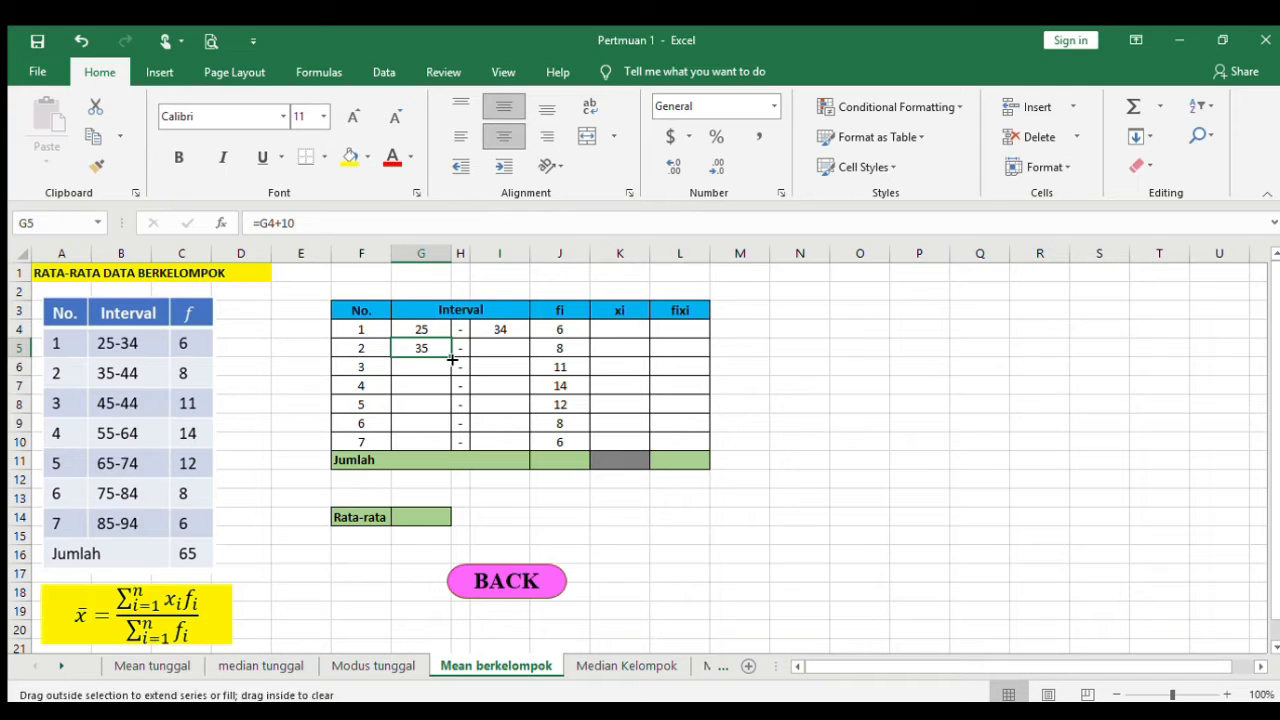
left_click_drag(451, 357, 447, 358)
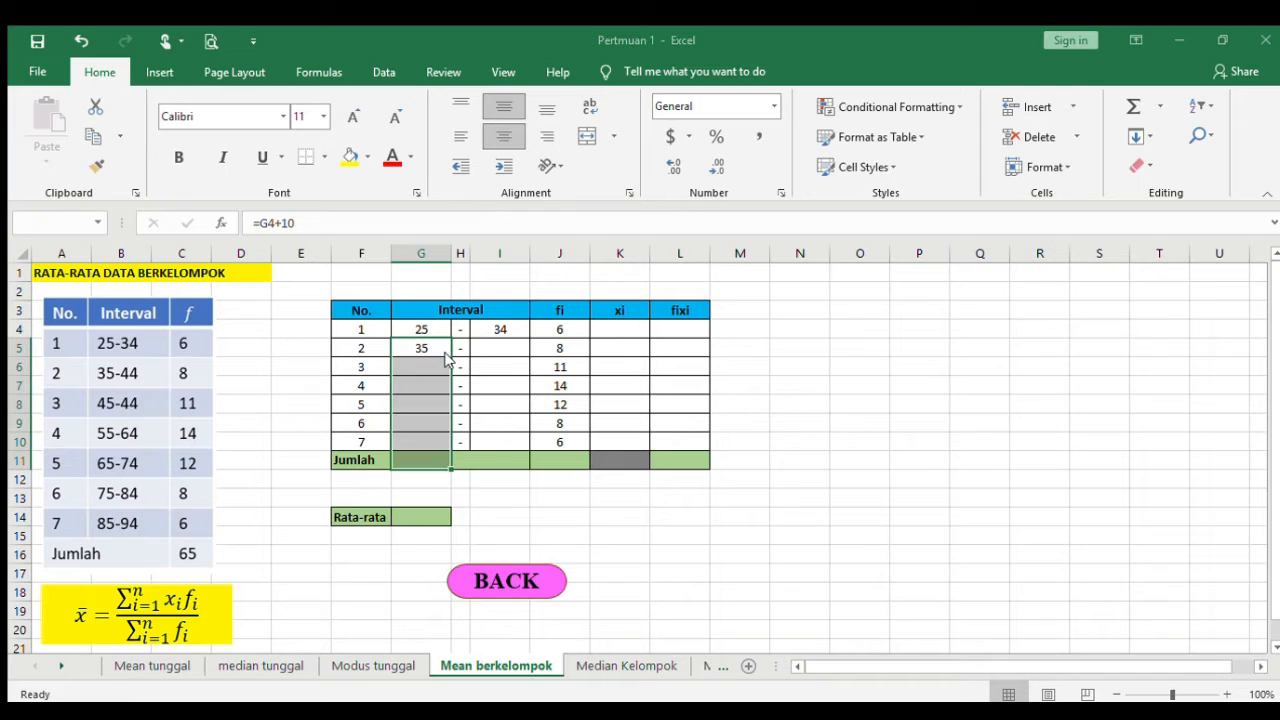
left_click(819, 345)
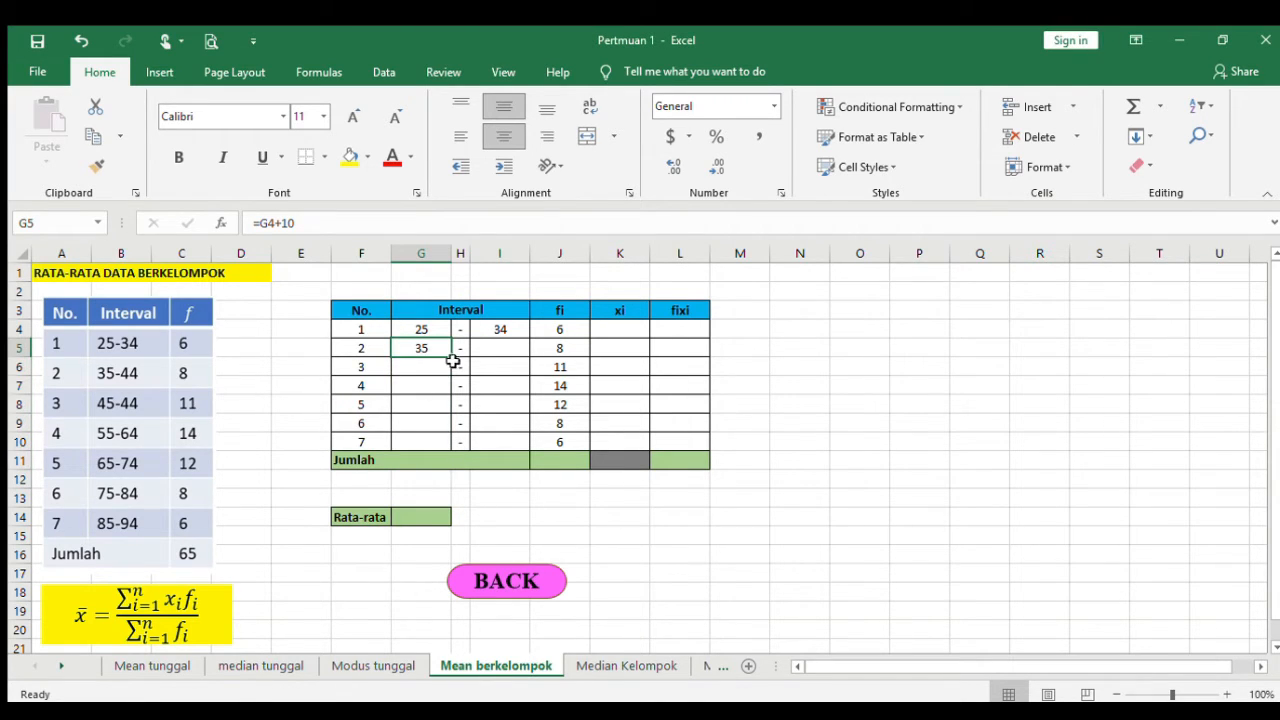
left_click_drag(453, 358, 455, 443)
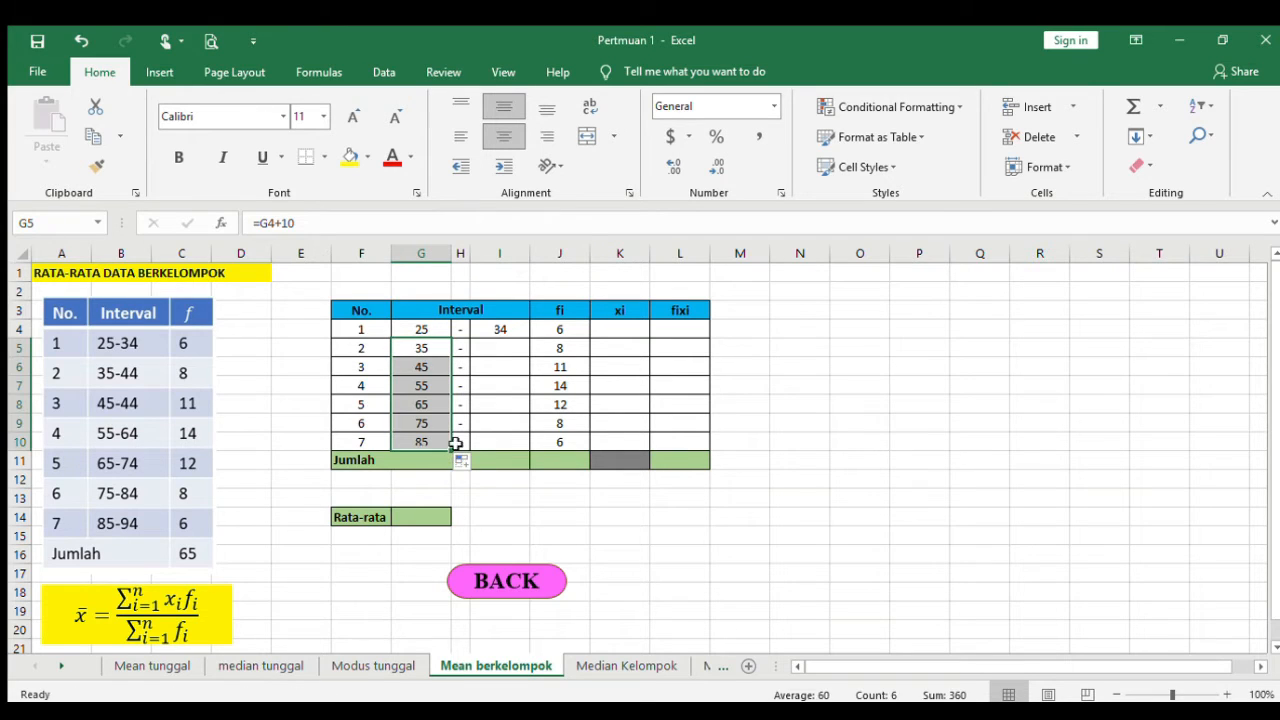
Calculate the second class's upper limit in I5 with =I4+10 and fill the formula down to I10
left_click(505, 330)
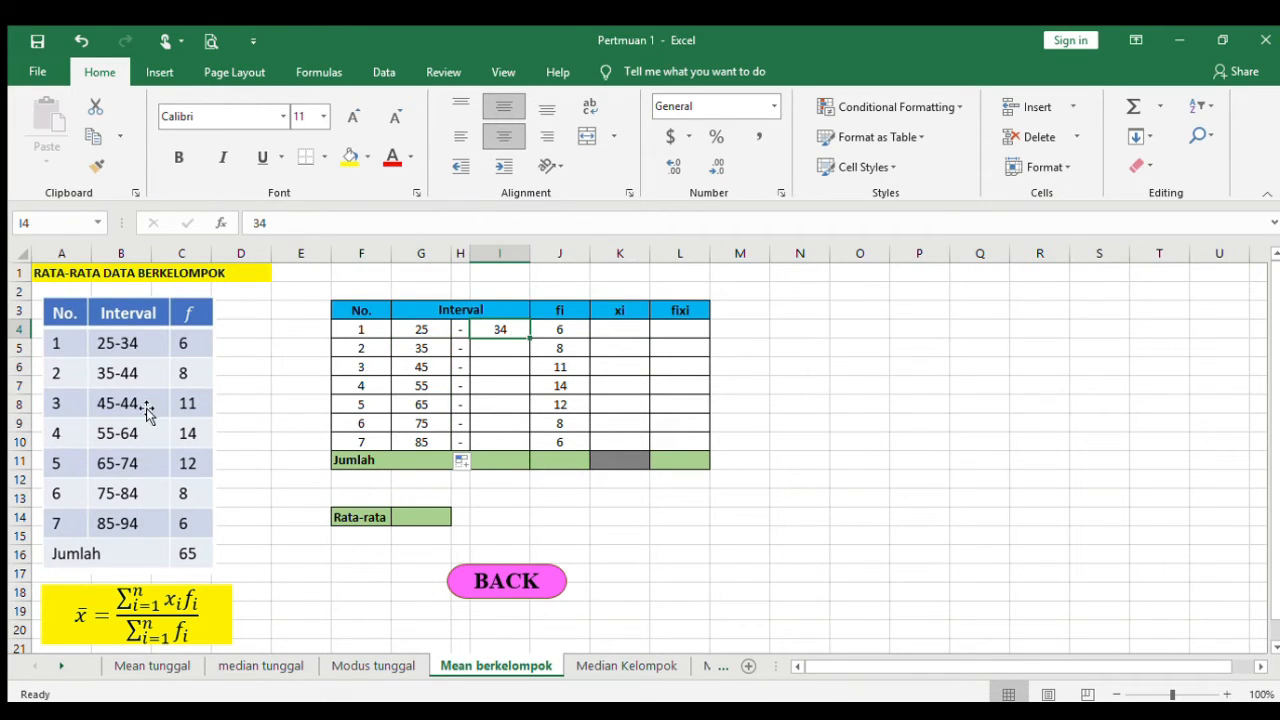
left_click(492, 349)
type("=")
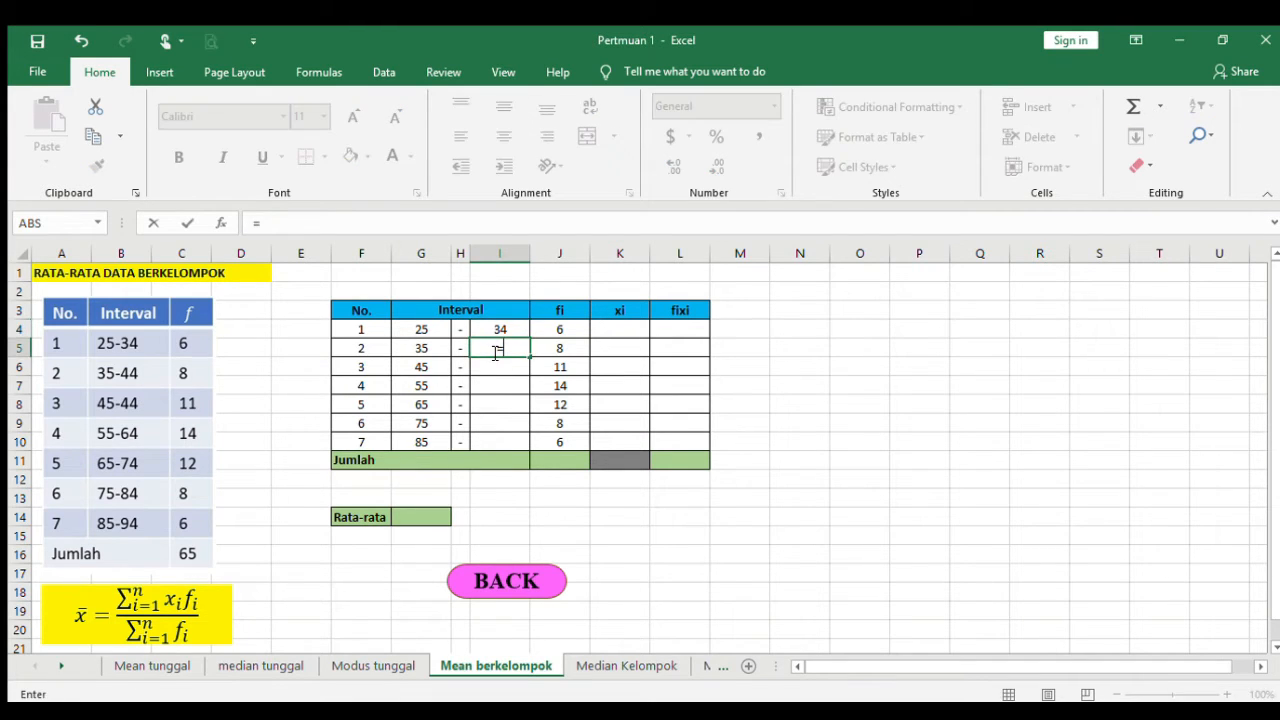
left_click(500, 330)
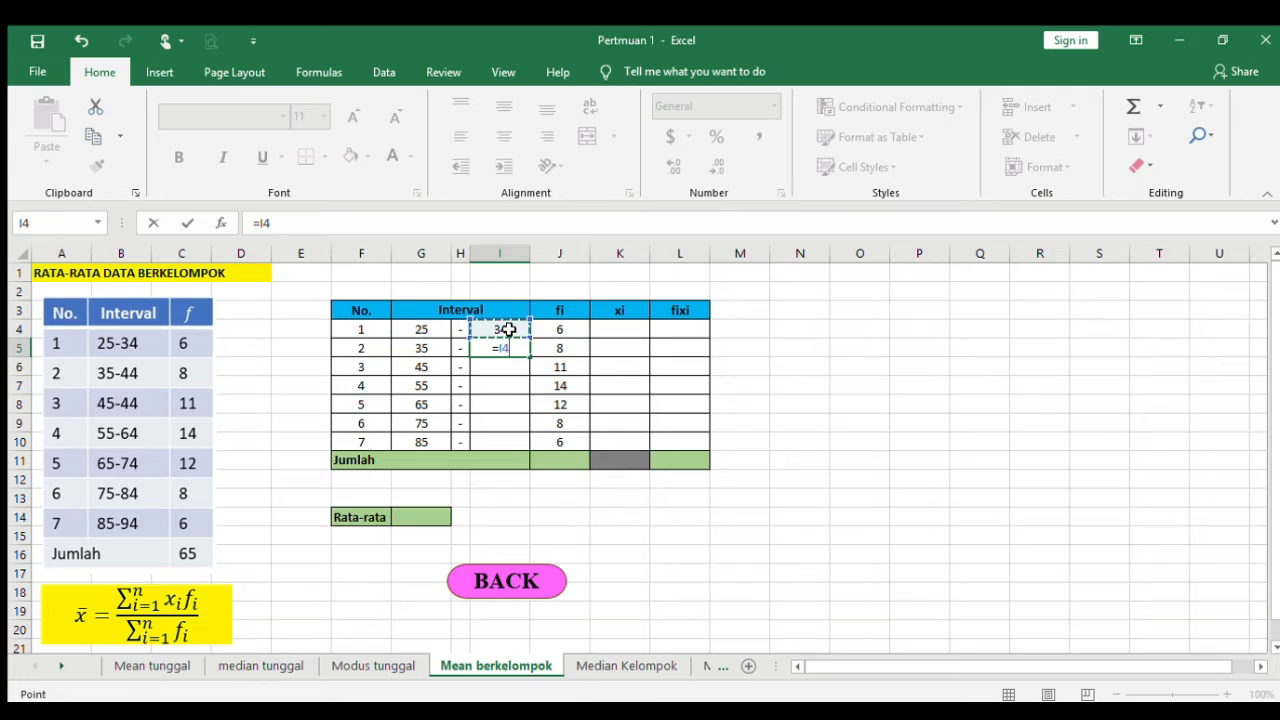
type("+10")
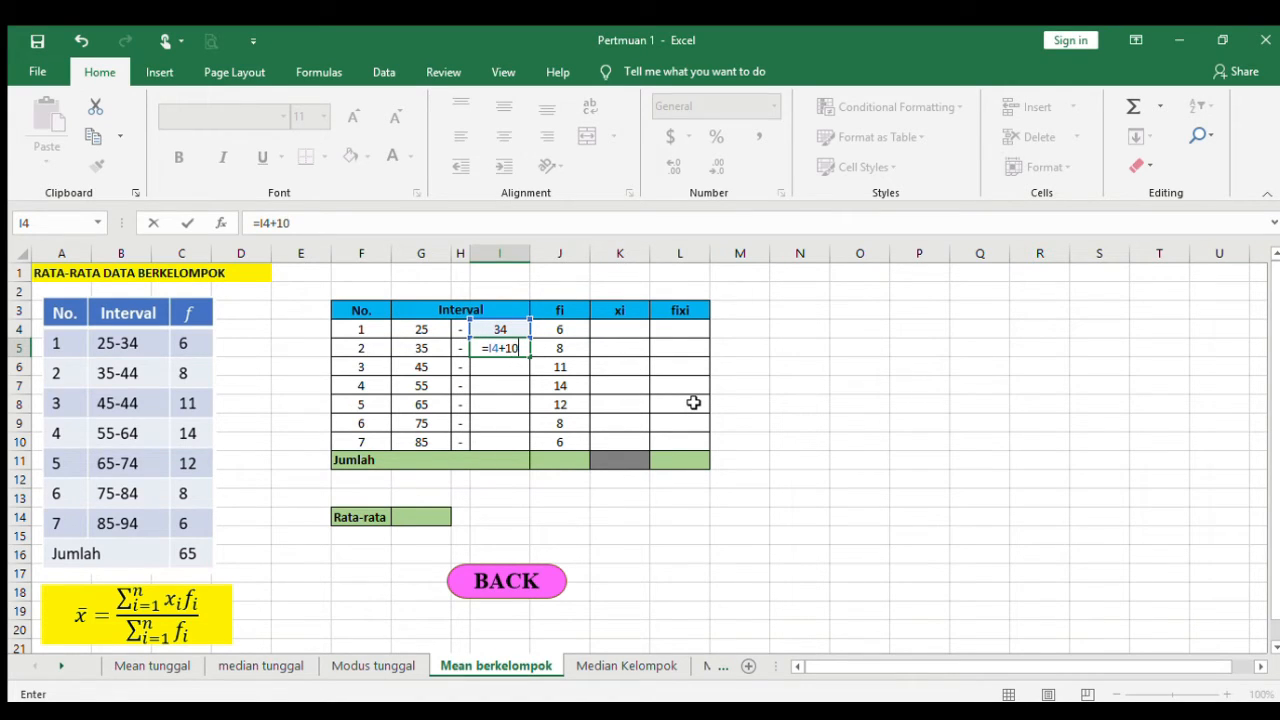
key("Return")
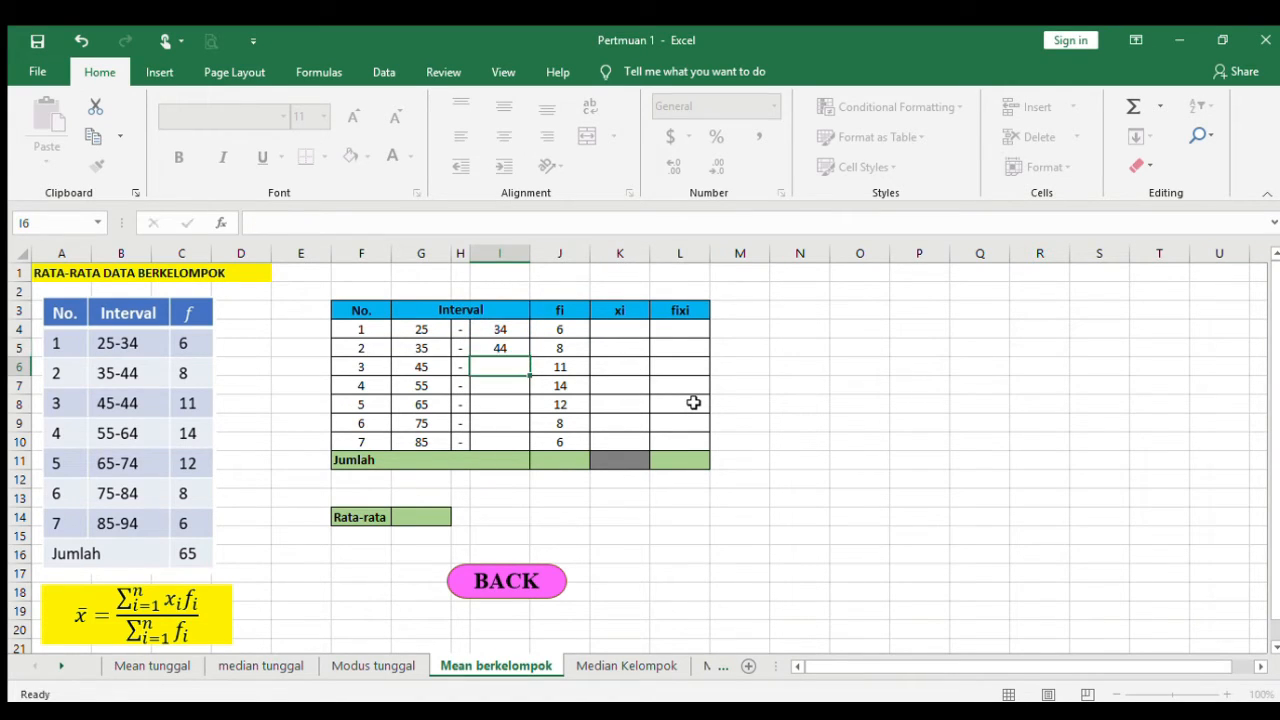
key("Up")
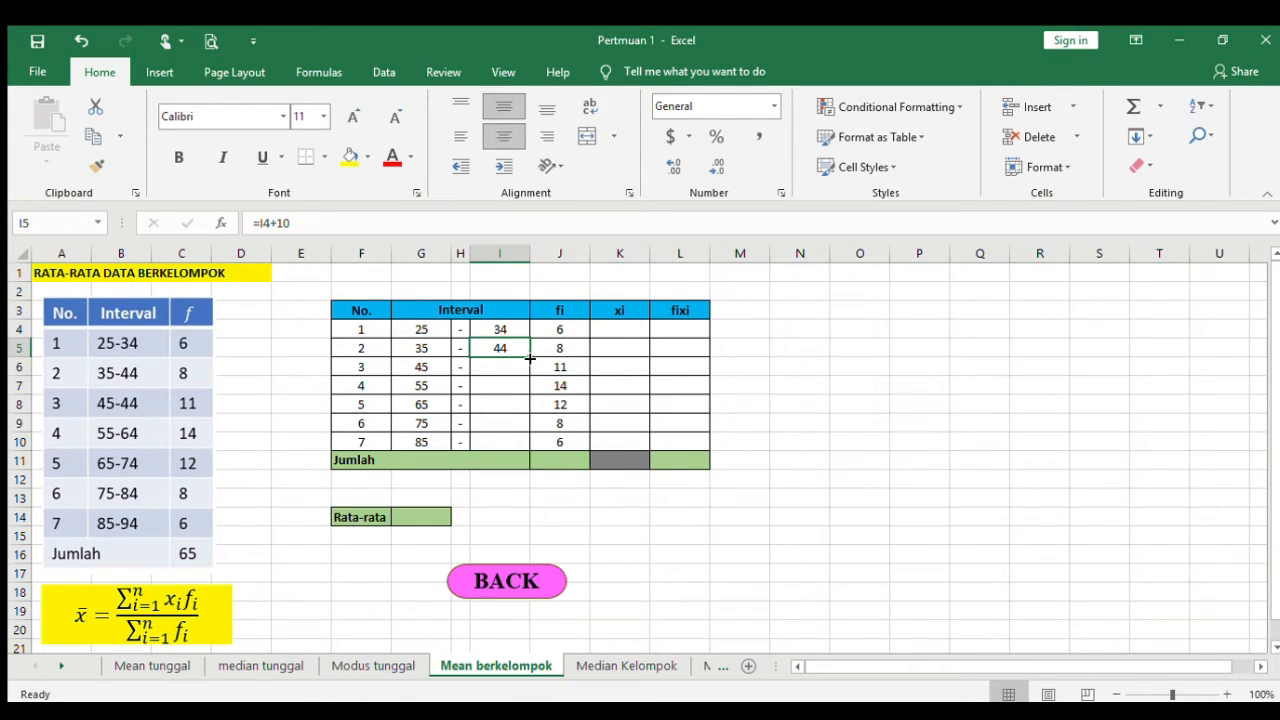
left_click_drag(530, 355, 536, 444)
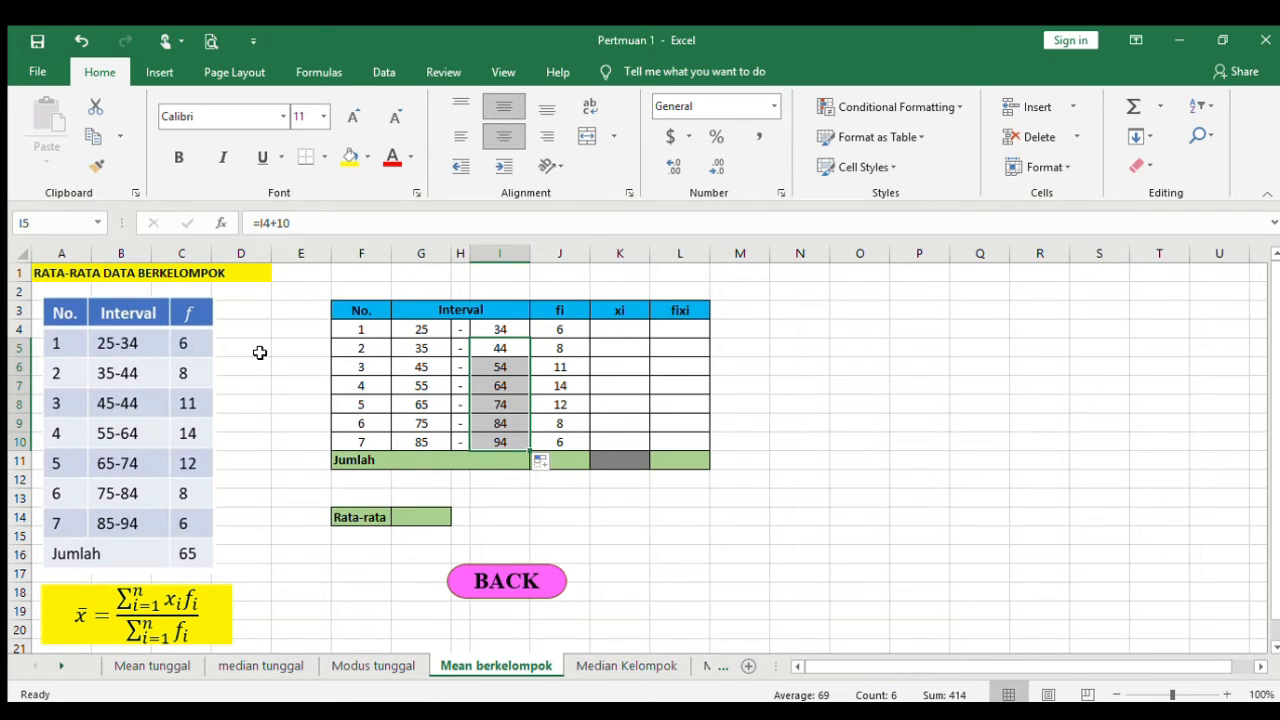
Total the fi column in the Jumlah row at J11 with =SUM(J4:J10)
left_click(561, 458)
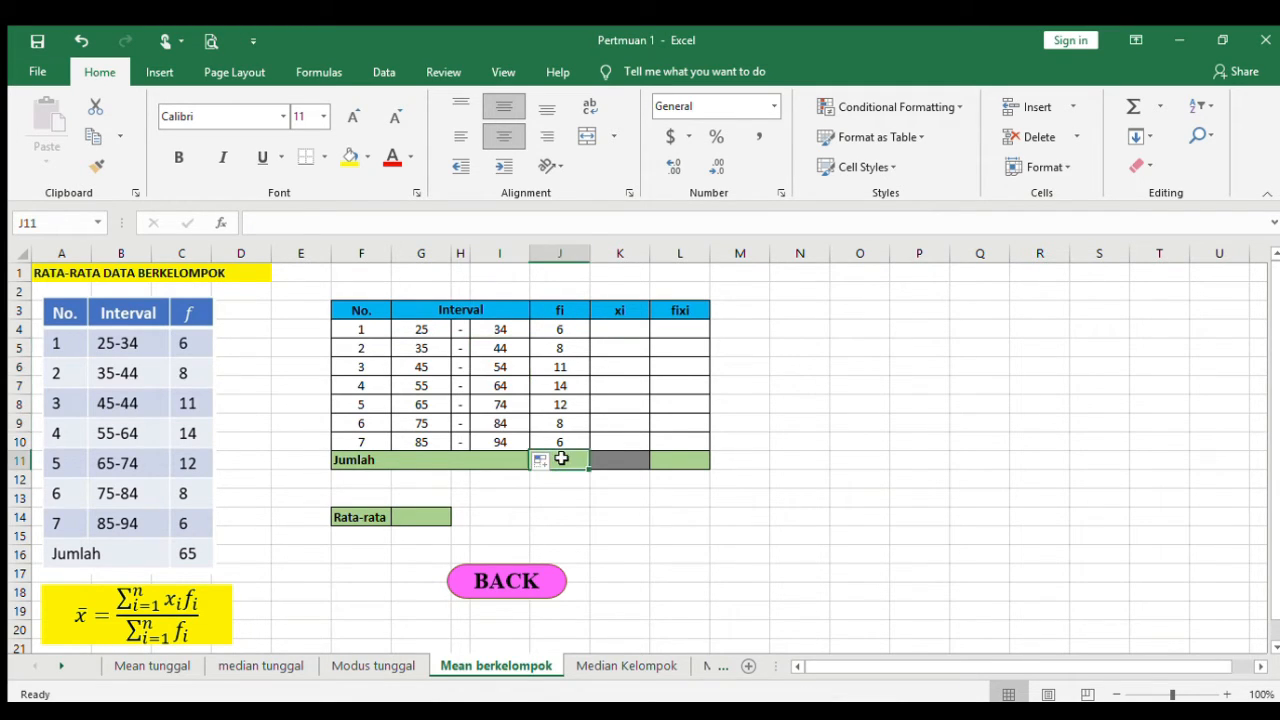
type("=s")
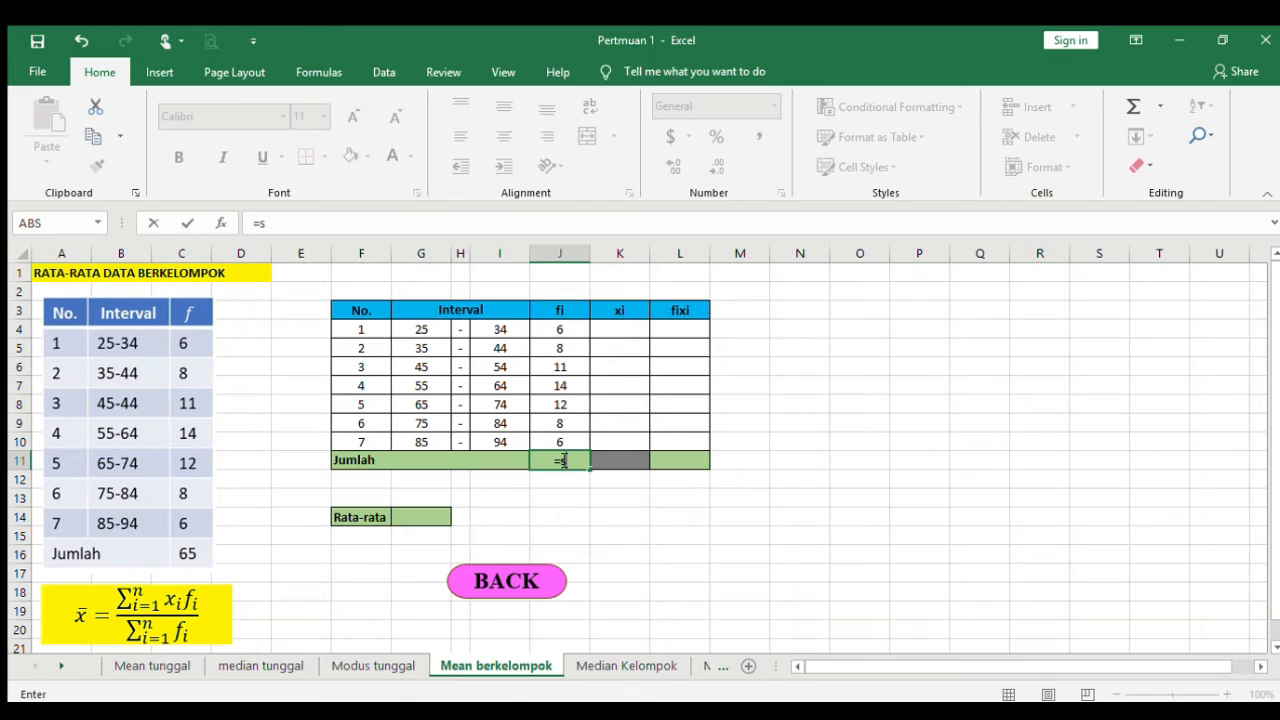
type("um(")
left_click_drag(560, 330, 560, 366)
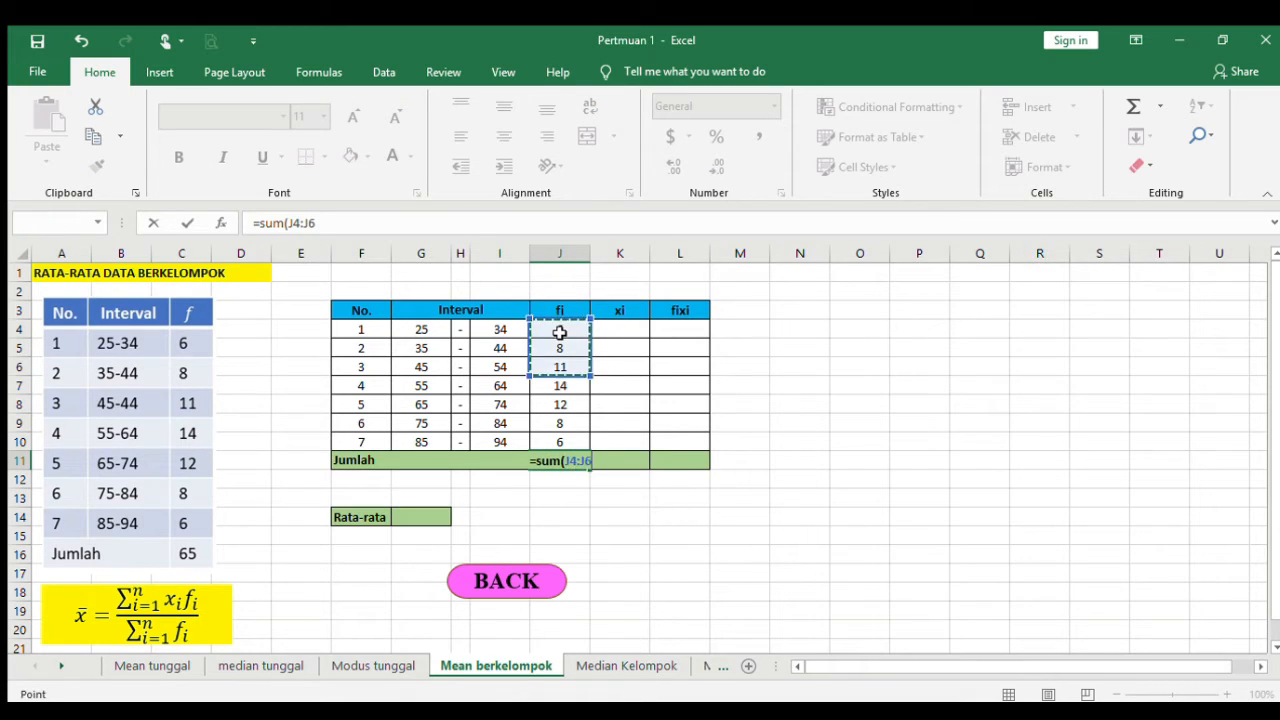
key("shift+Down")
key("shift+Down")
key("shift+Down")
key("shift+Down")
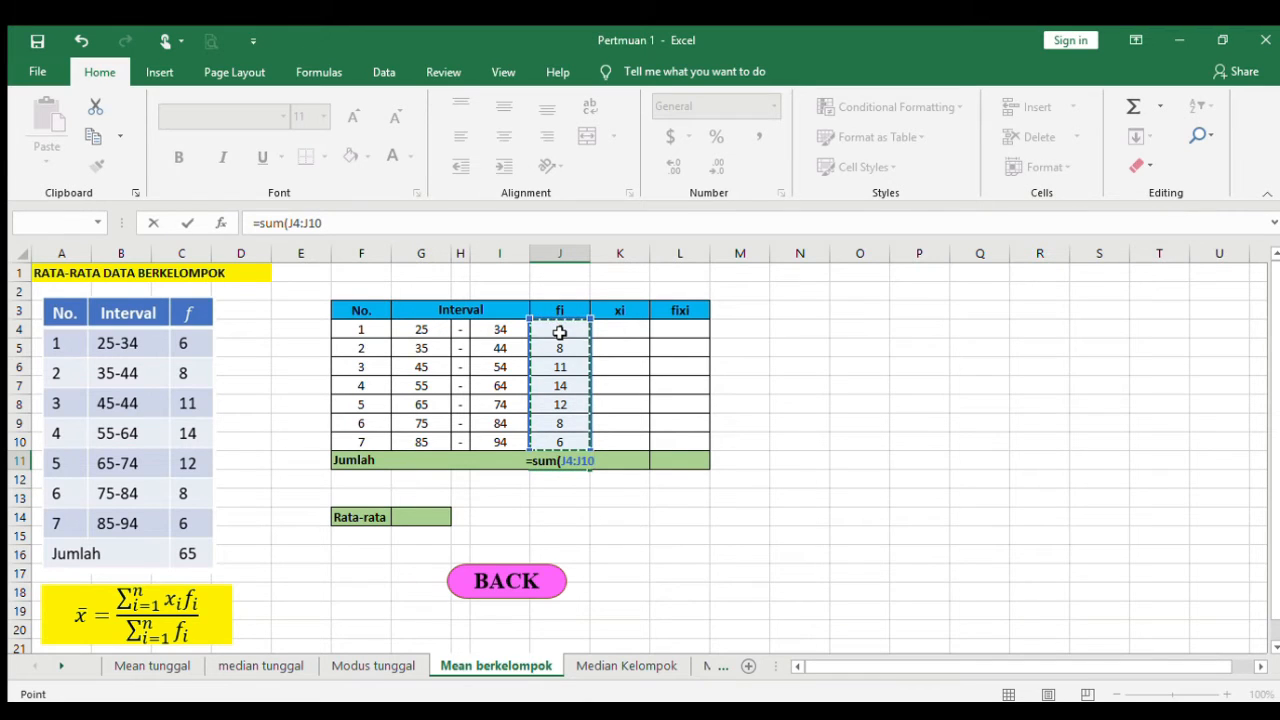
type(")")
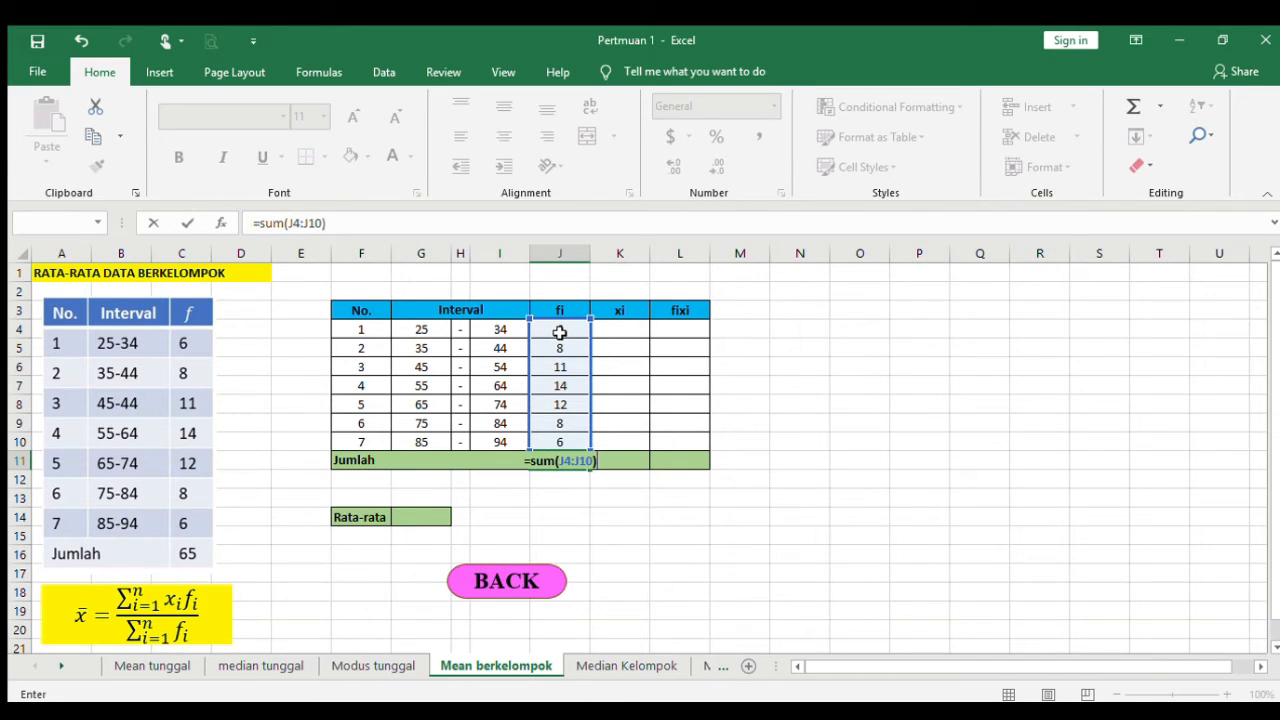
key("Return")
Calculate the first class midpoint xi in K4 with =(G4+I4)/2 and fill the formula down to K10
key("Up")
key("Up")
key("Up")
key("Up")
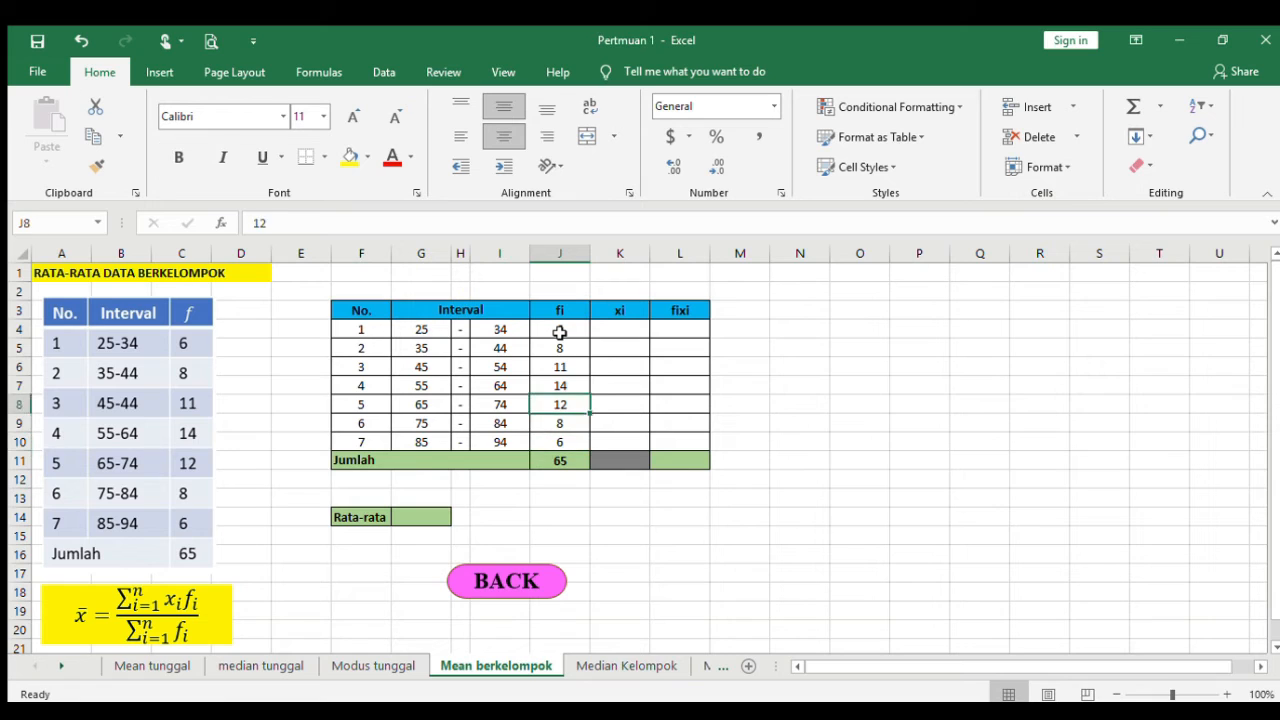
key("Up")
key("Up")
key("Up")
key("Up")
key("Right")
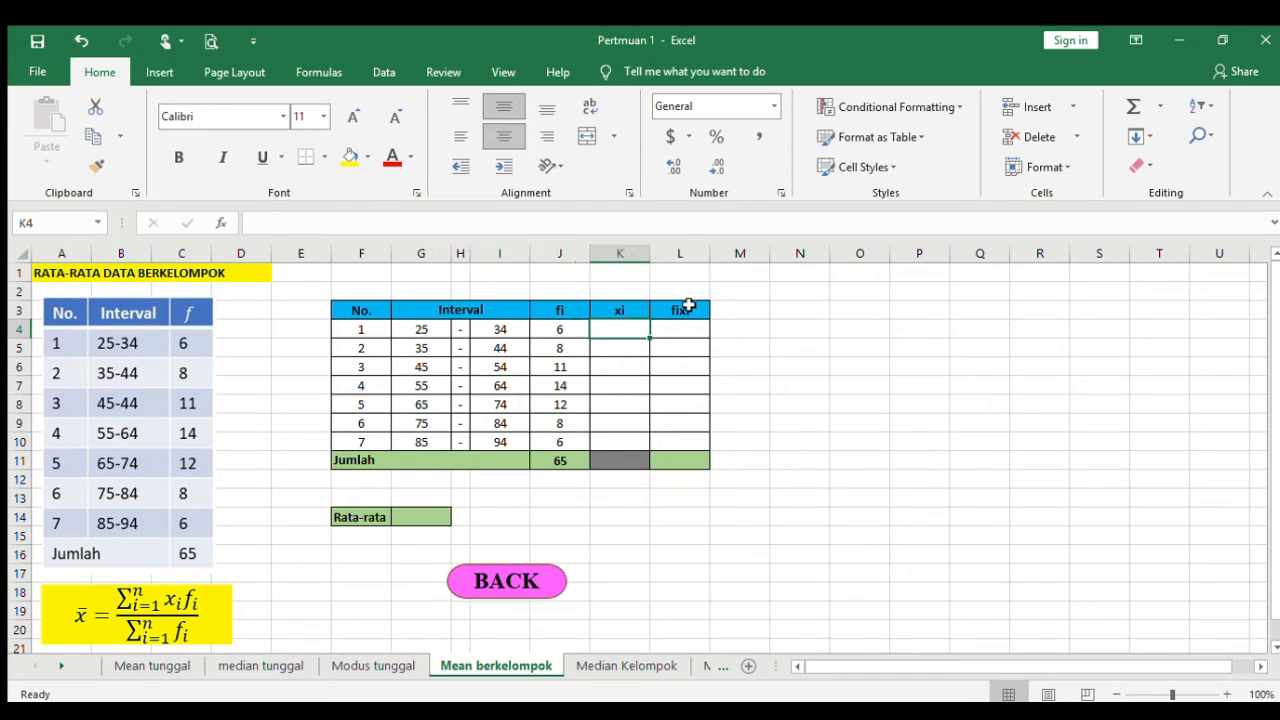
type("=")
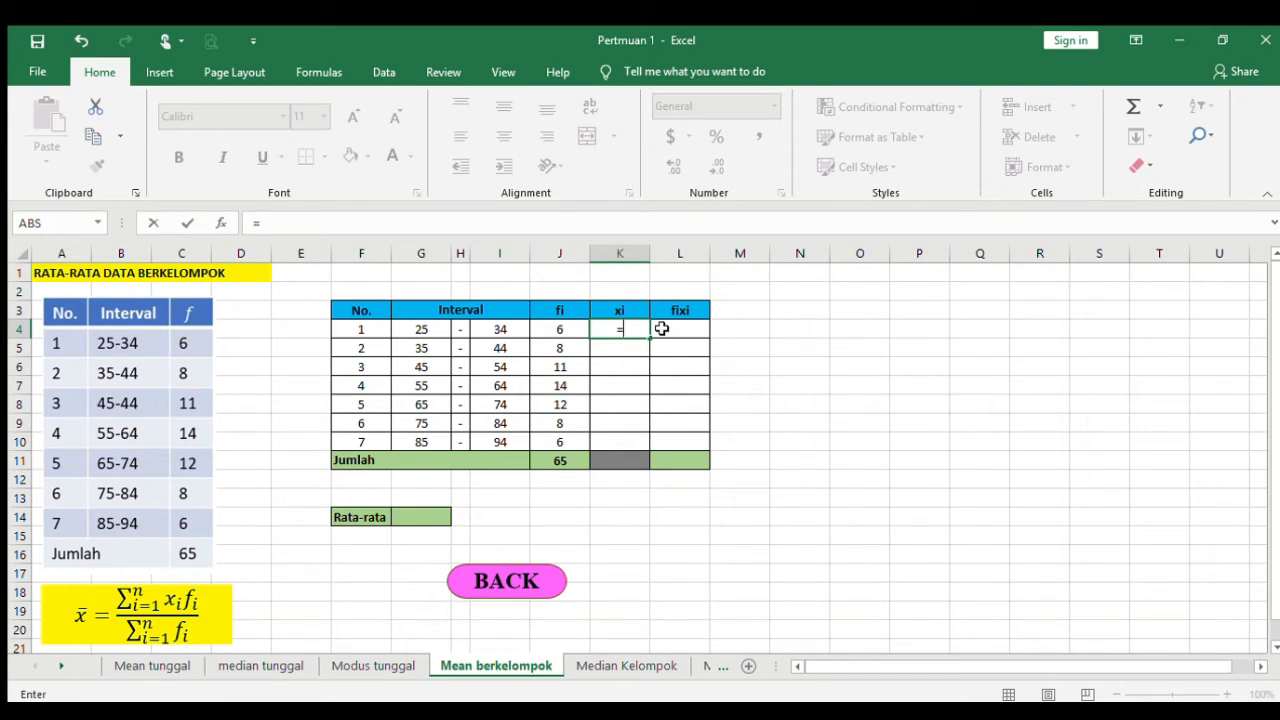
type("(")
left_click(433, 330)
type("+")
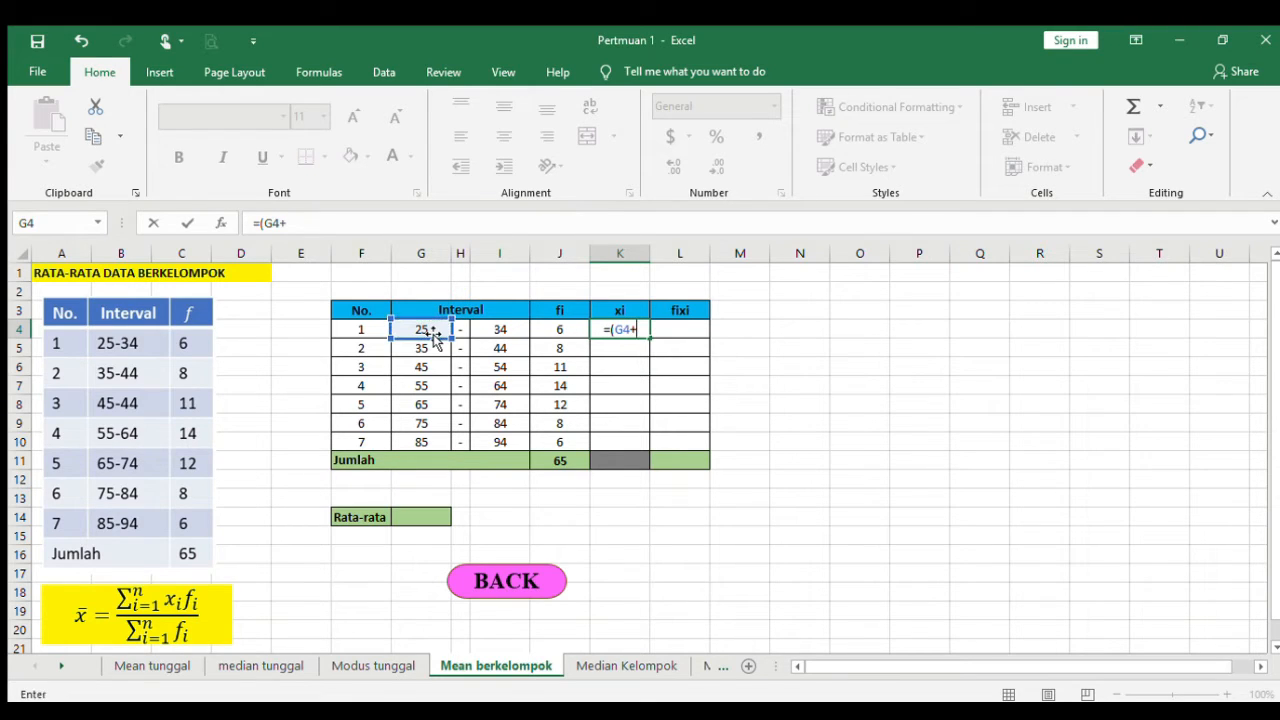
left_click(506, 324)
type(")")
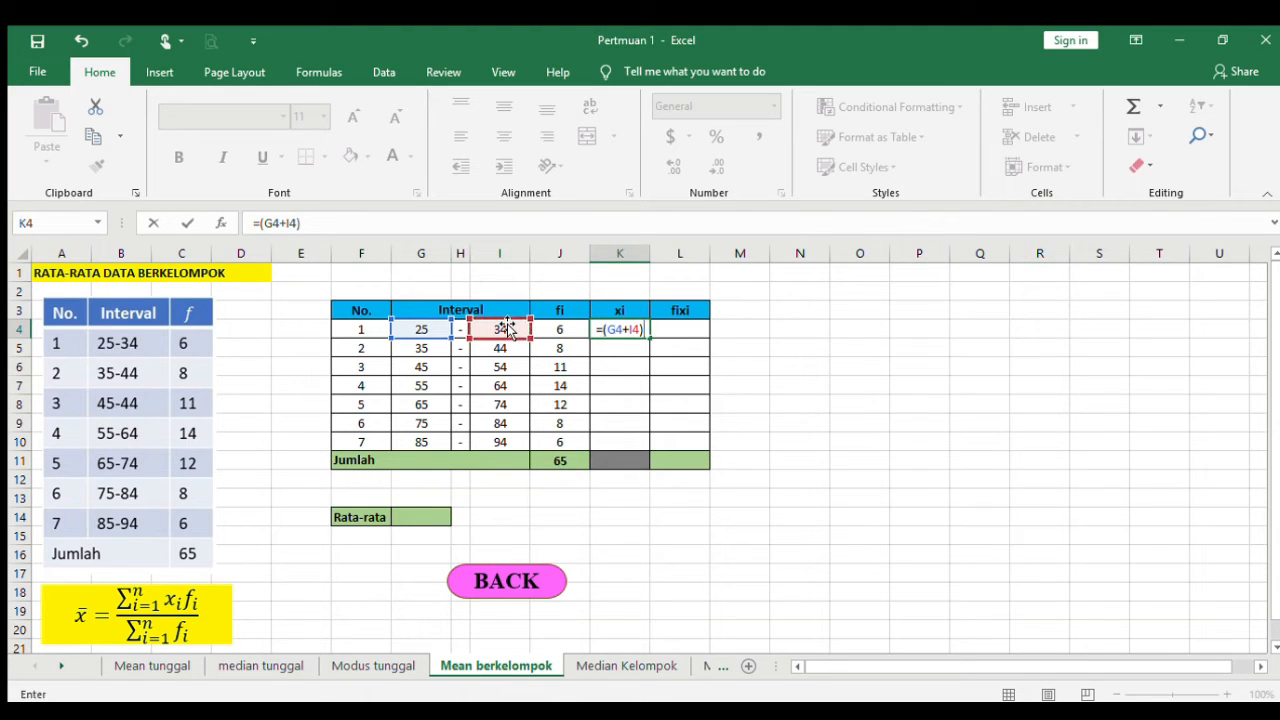
type("/2")
key("Return")
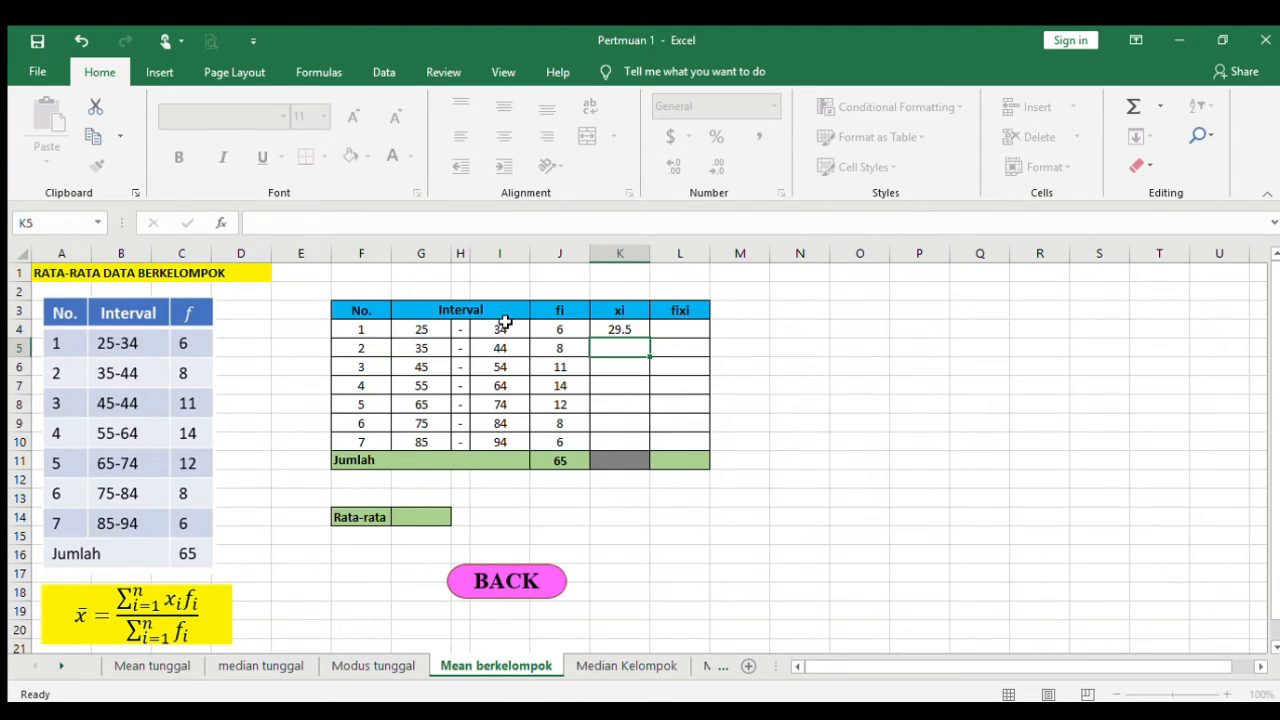
key("Up")
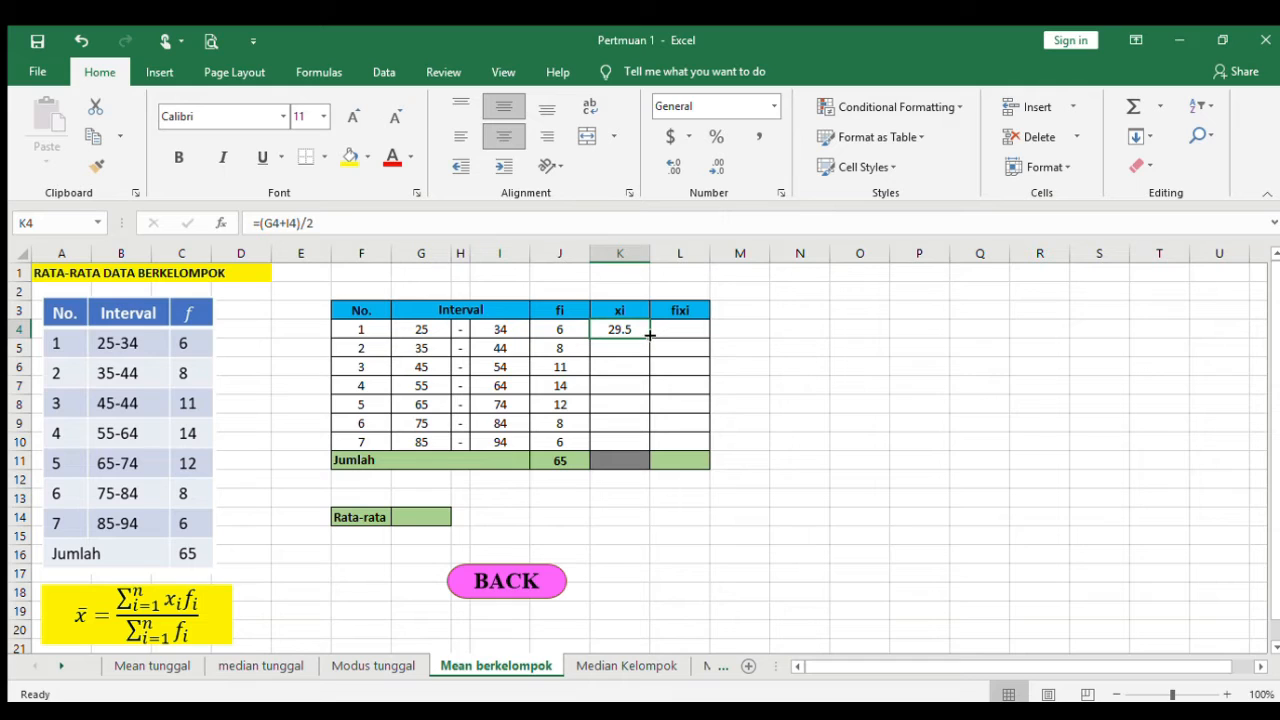
left_click_drag(650, 336, 647, 452)
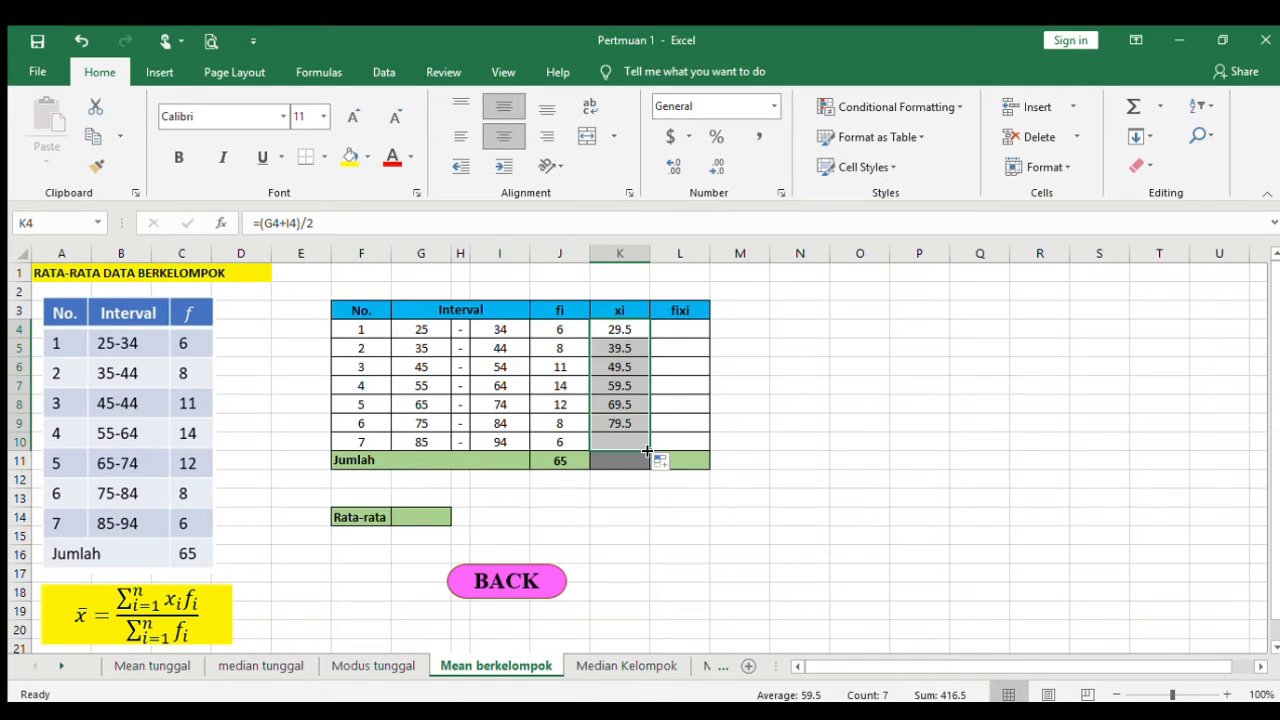
Calculate the first class's fixi in L4 with =J4*K4 and fill the formula down to L10
left_click(683, 328)
type("=")
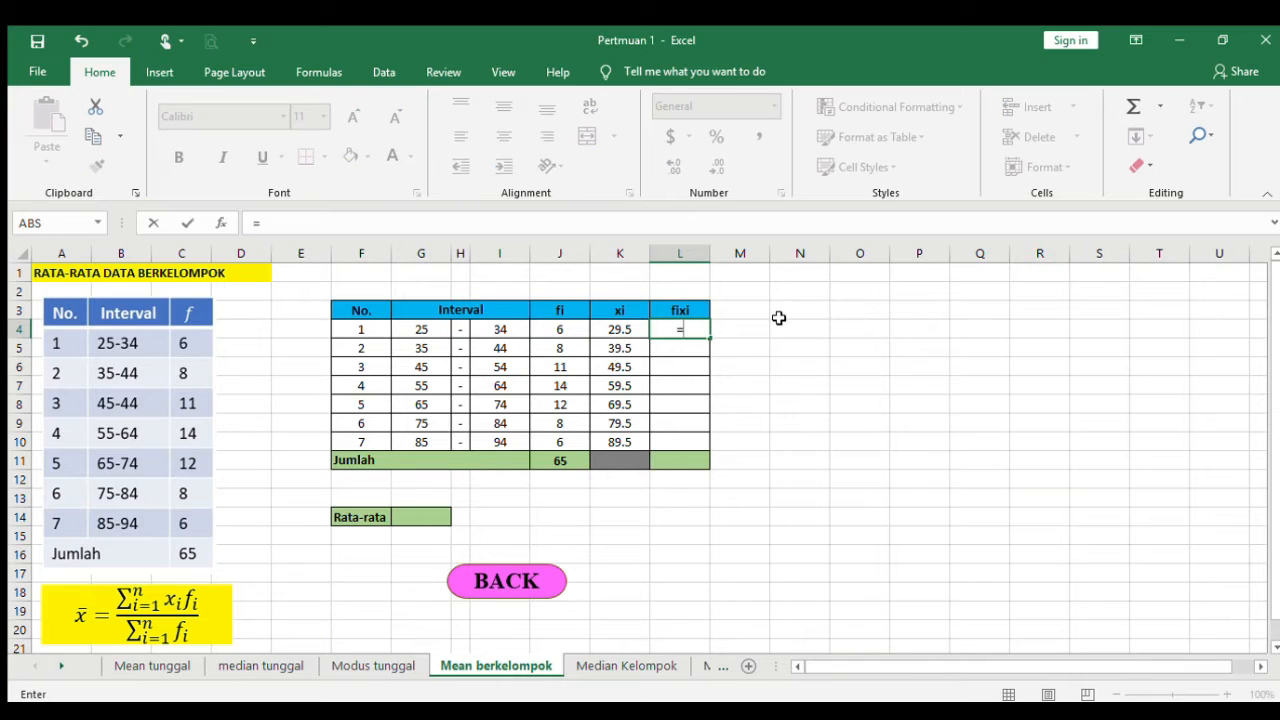
left_click(567, 333)
type("*")
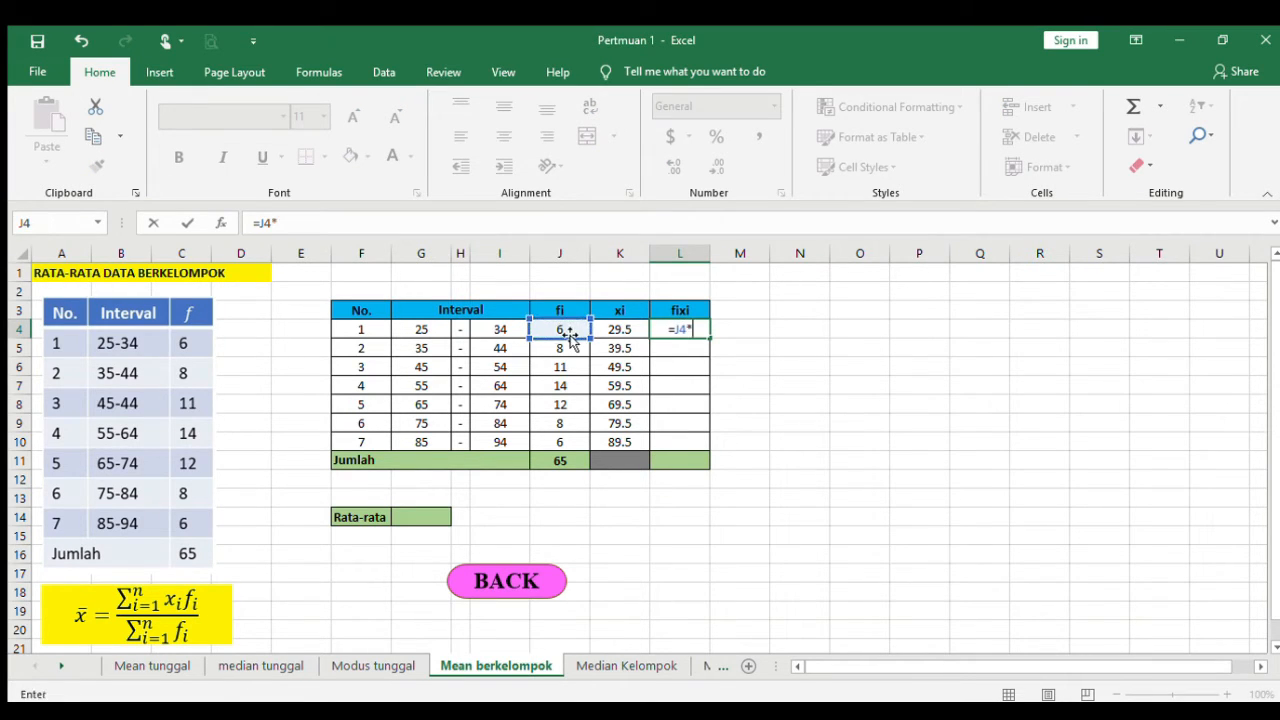
left_click(630, 326)
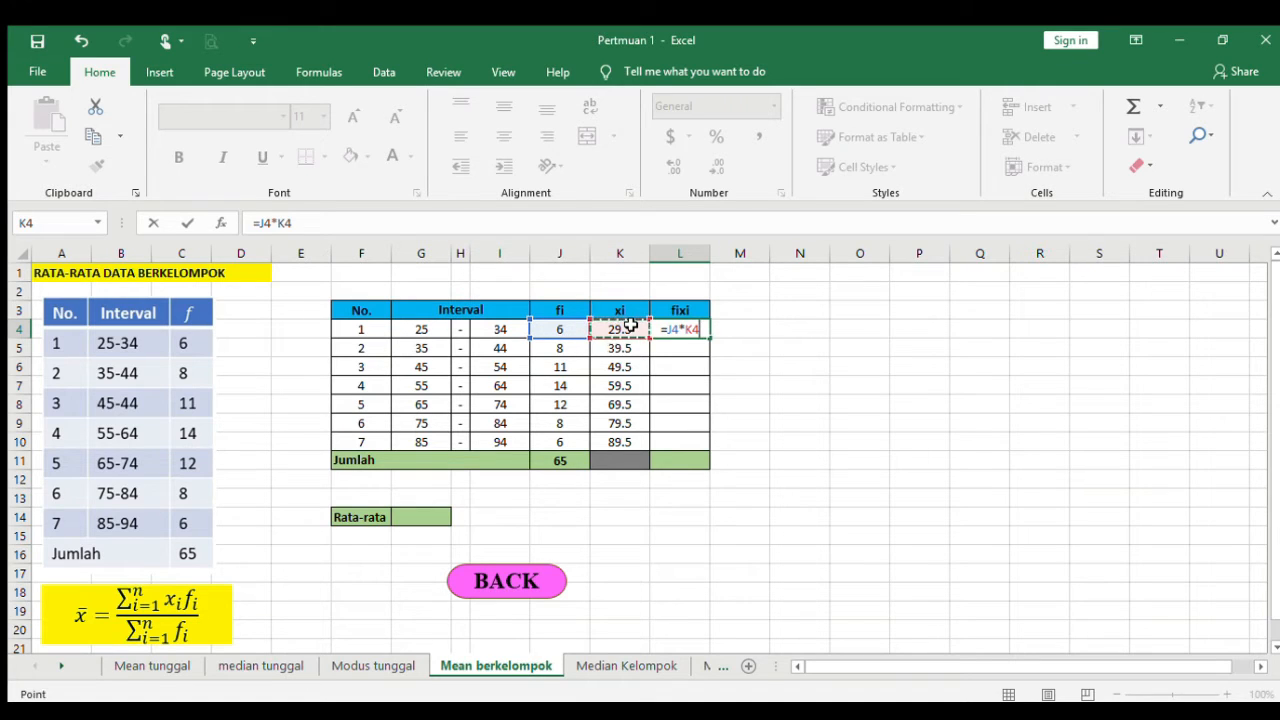
key("Return")
left_click(676, 331)
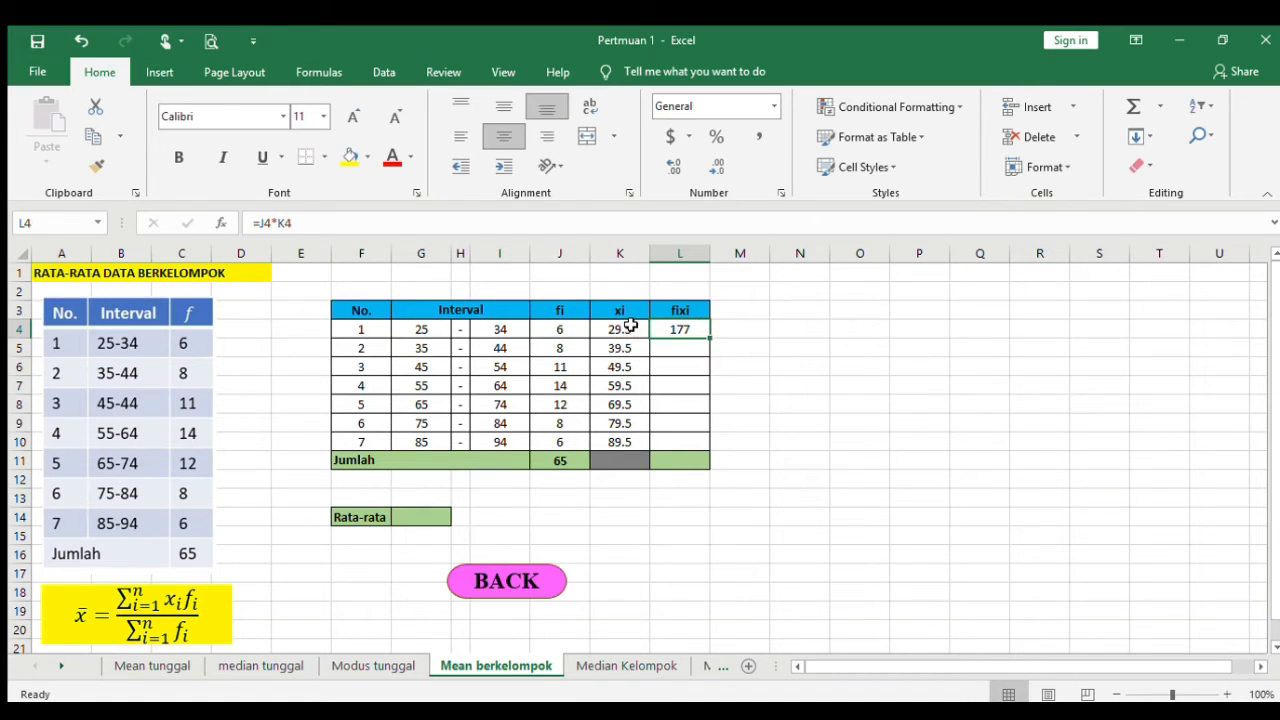
left_click_drag(707, 340, 708, 447)
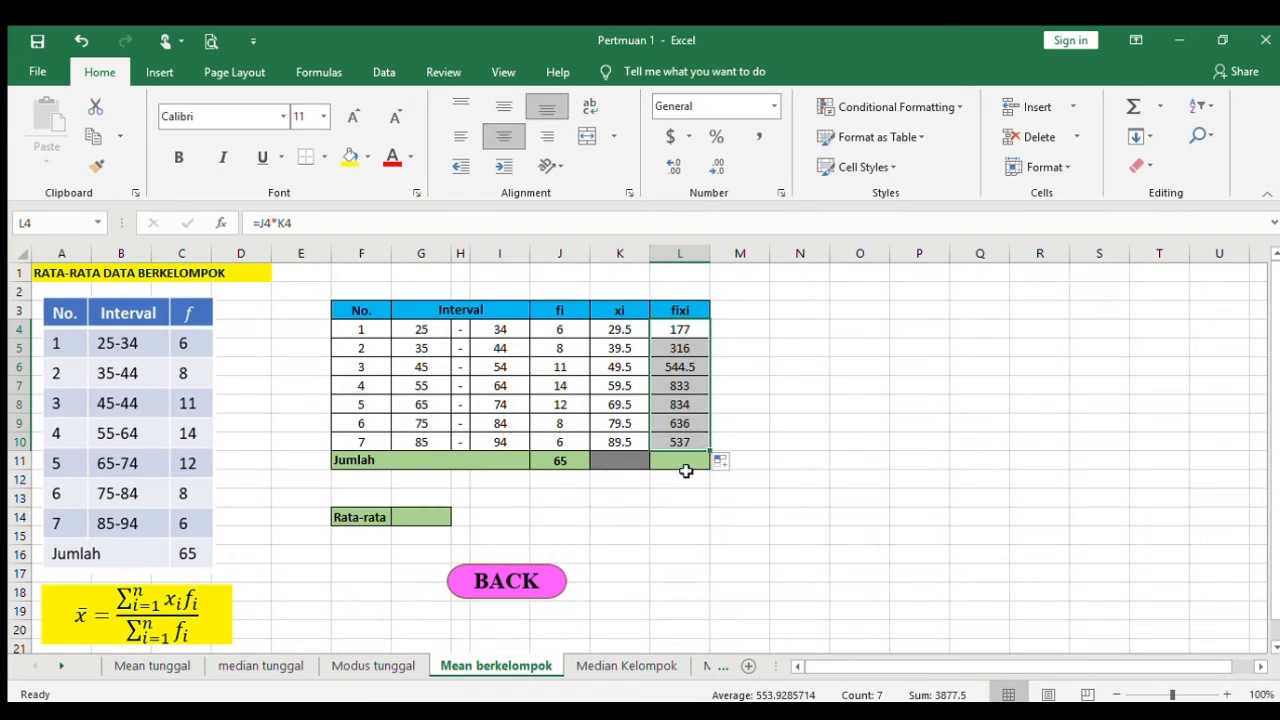
Total the fixi column in the Jumlah row at L11 with =SUM(L4:L10)
left_click(677, 462)
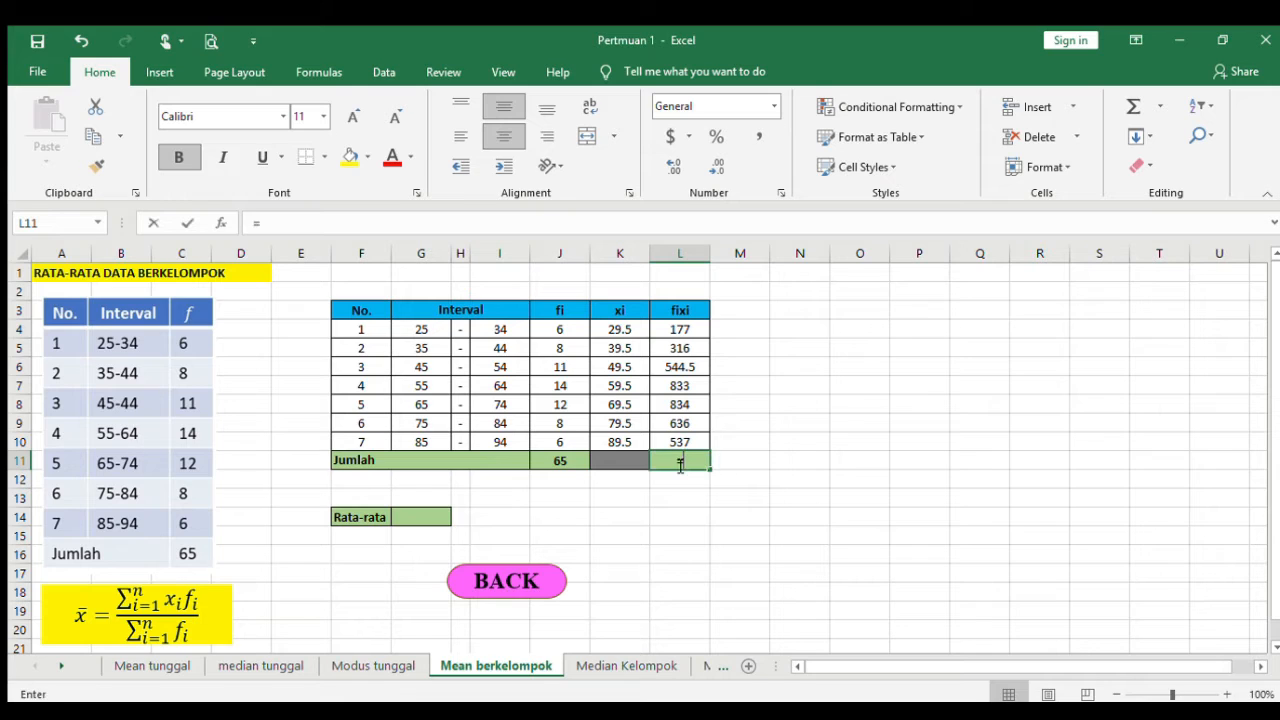
type("=sum(")
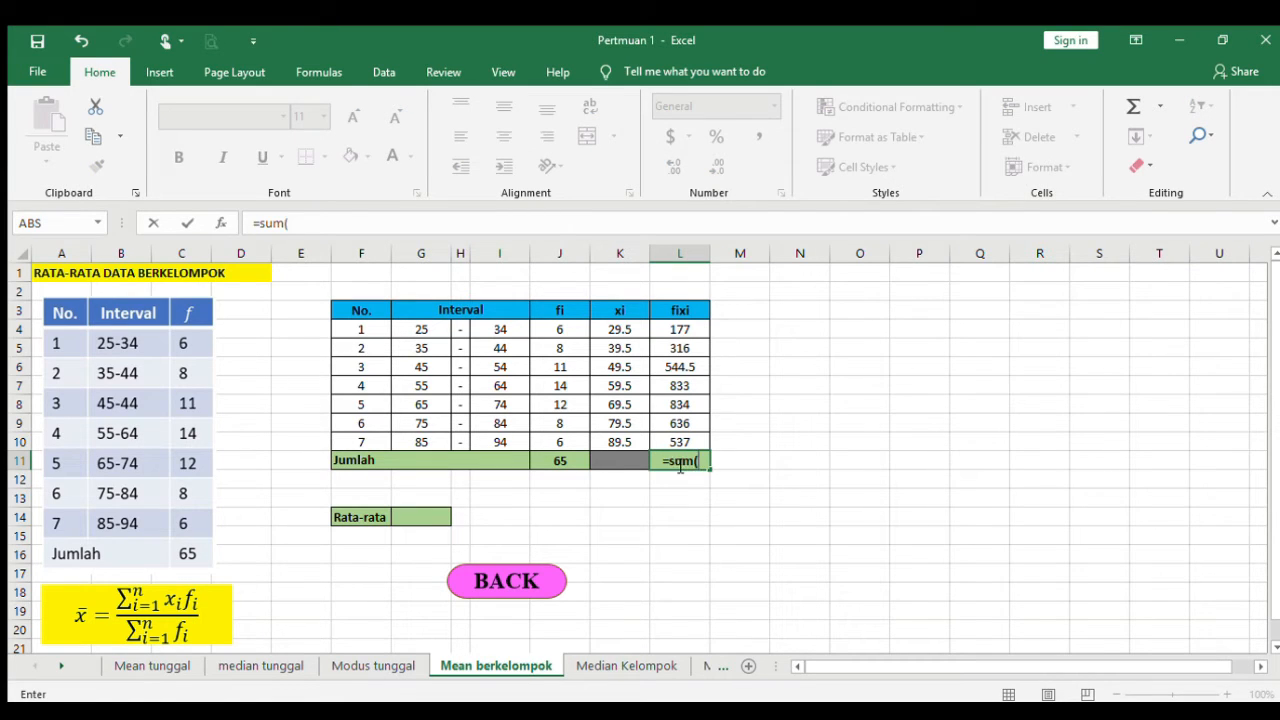
left_click(688, 328)
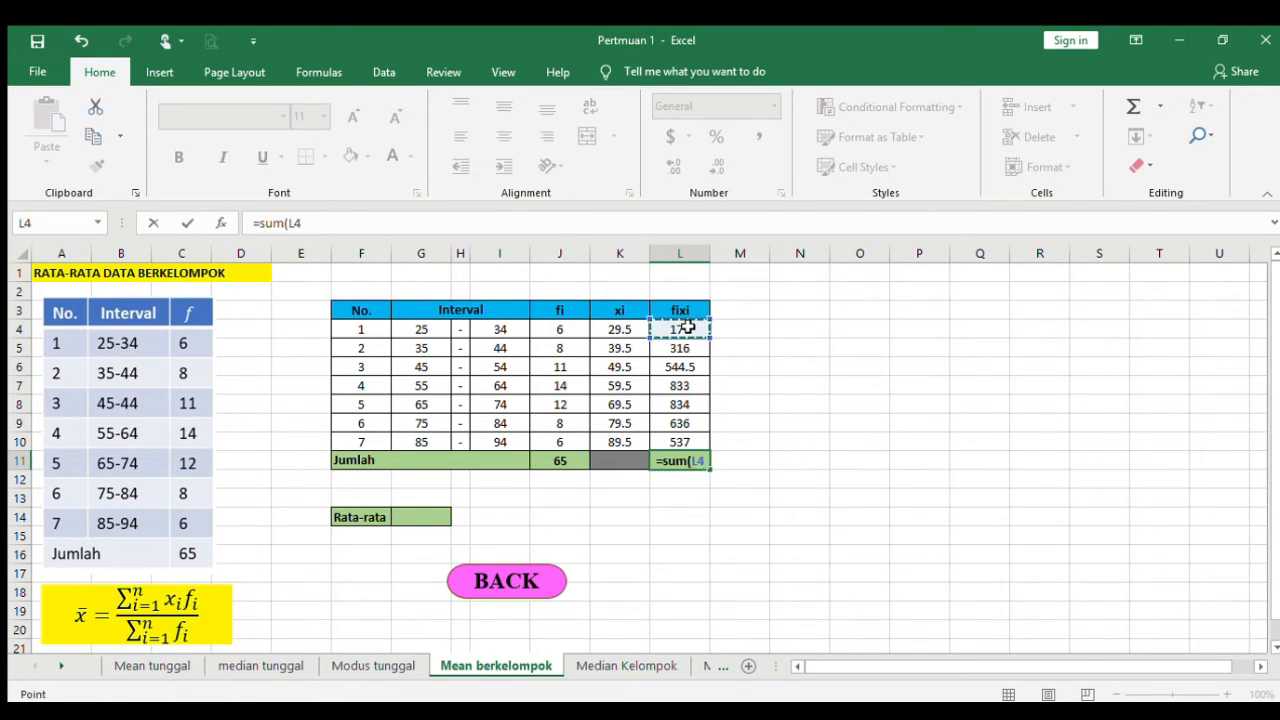
key("shift+Down")
key("shift+Down")
key("shift+Down")
key("shift+Down")
key("shift+Down")
key("shift+Down")
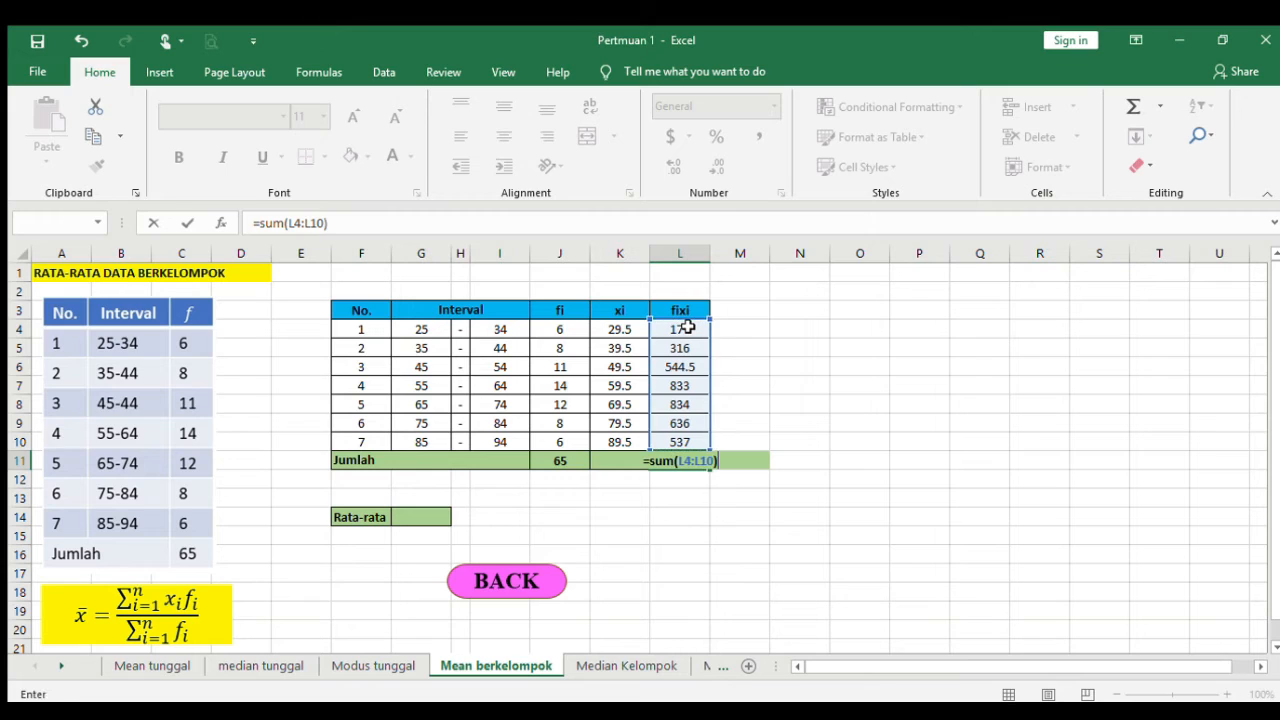
key("Return")
key("Up")
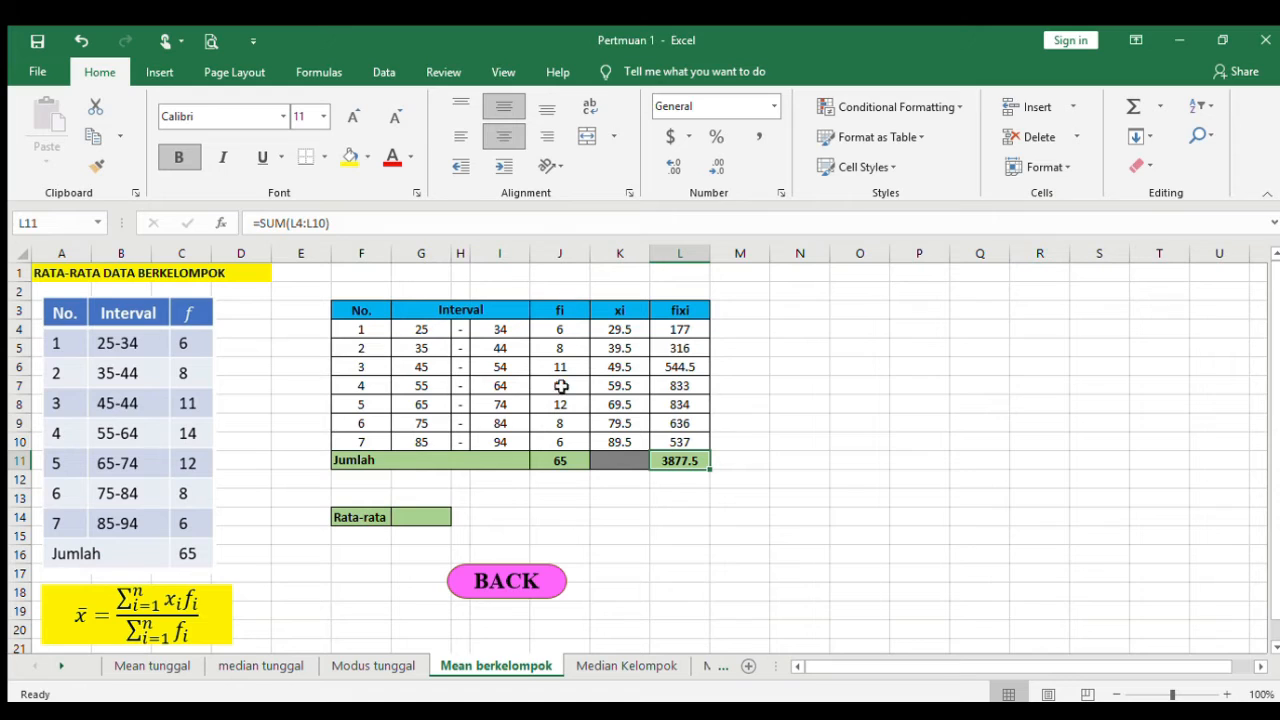
Calculate the grouped mean in the Rata-rata cell G14 with =L11/J11
left_click(410, 517)
type("=")
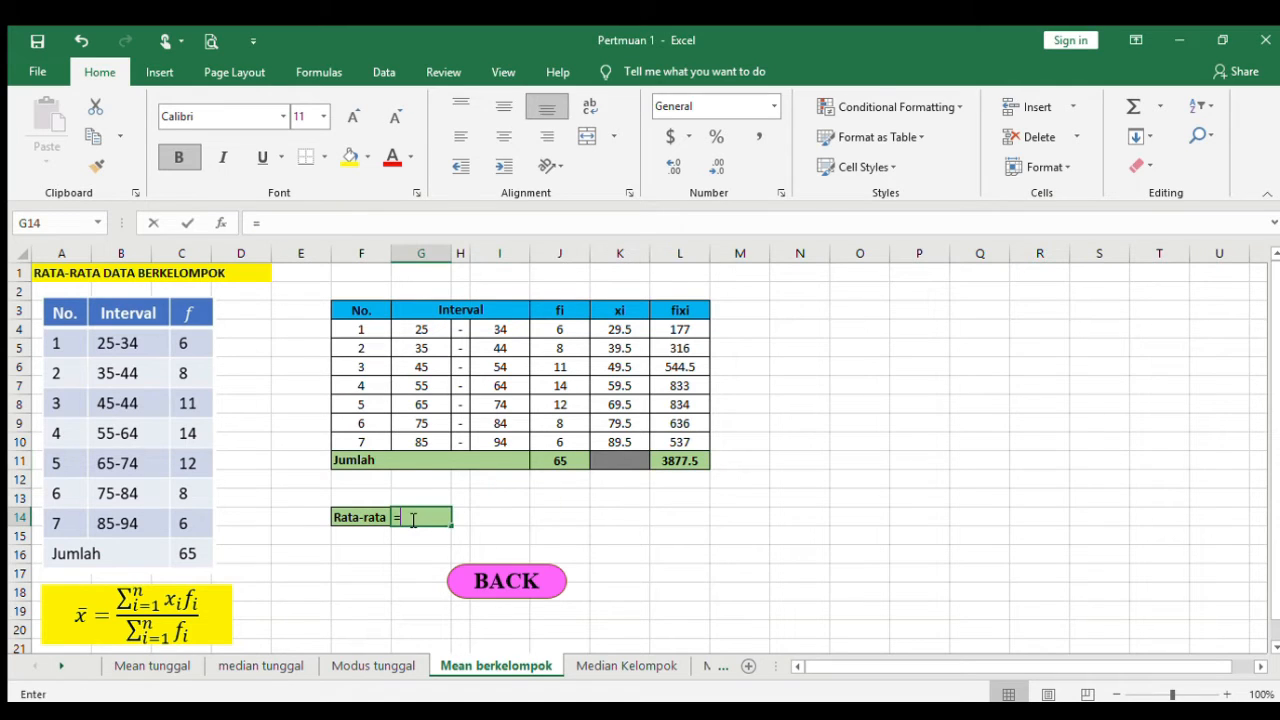
left_click(668, 459)
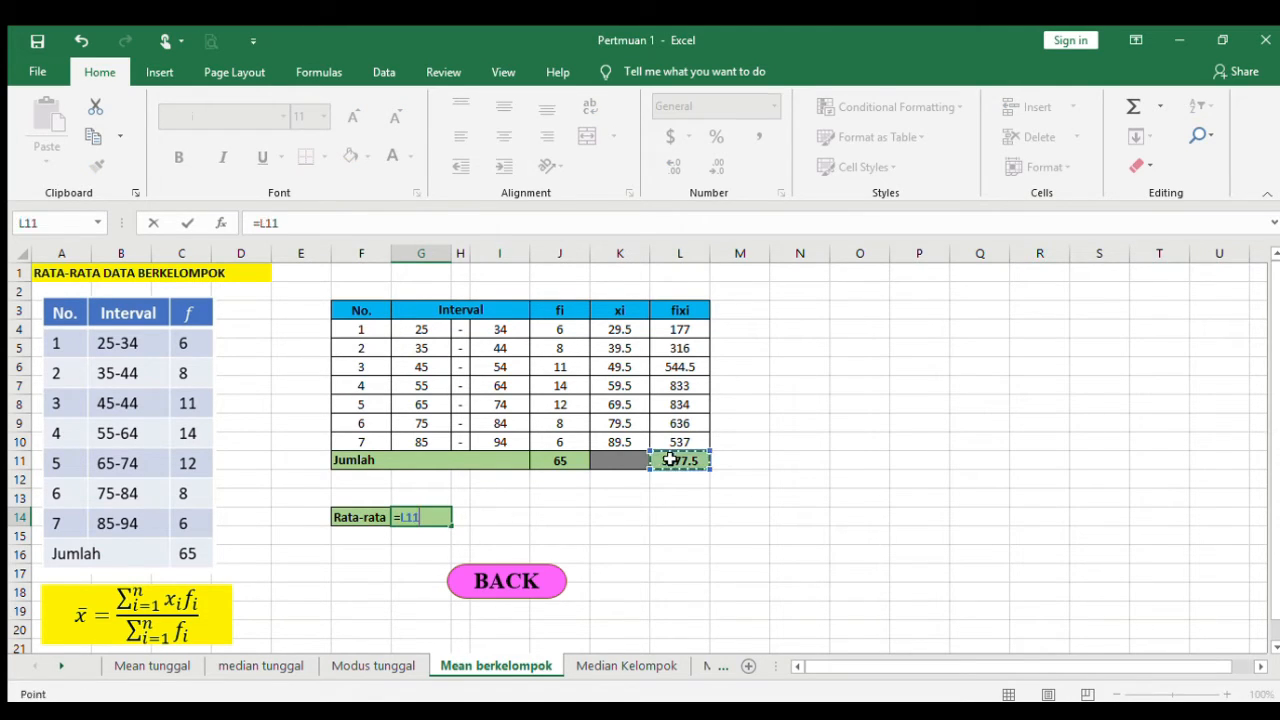
type("/")
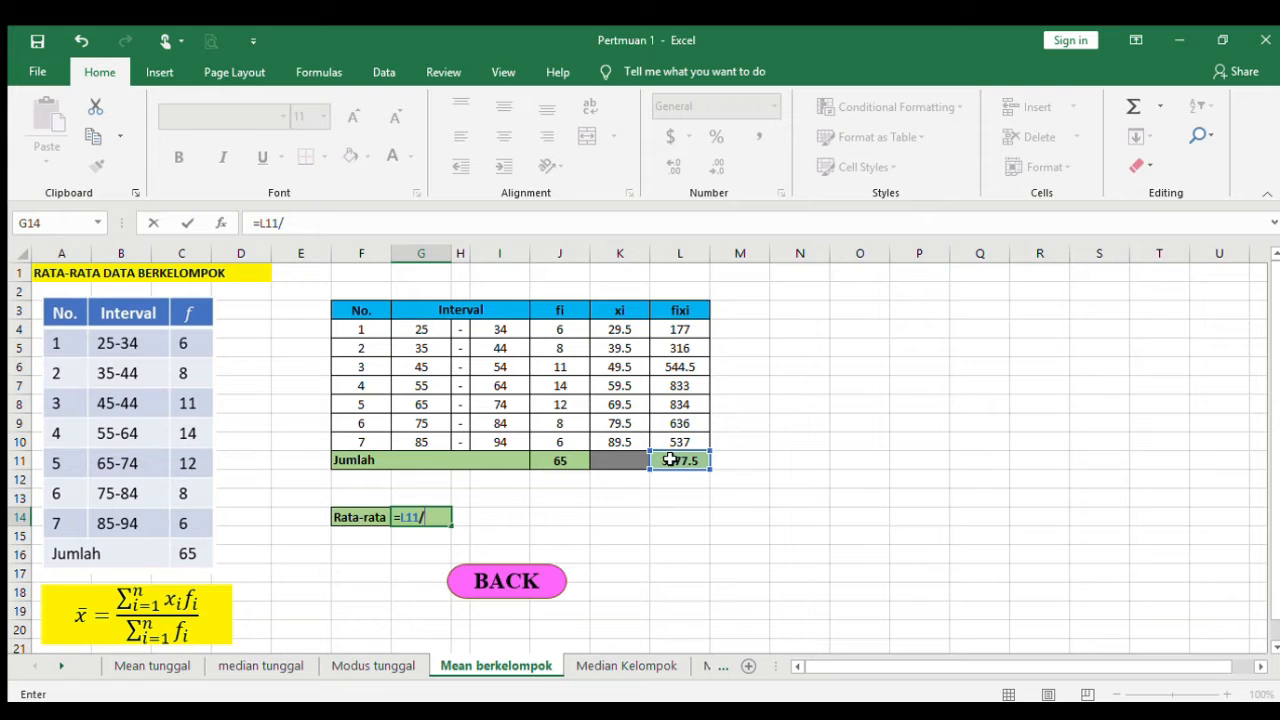
left_click(568, 459)
key("Return")
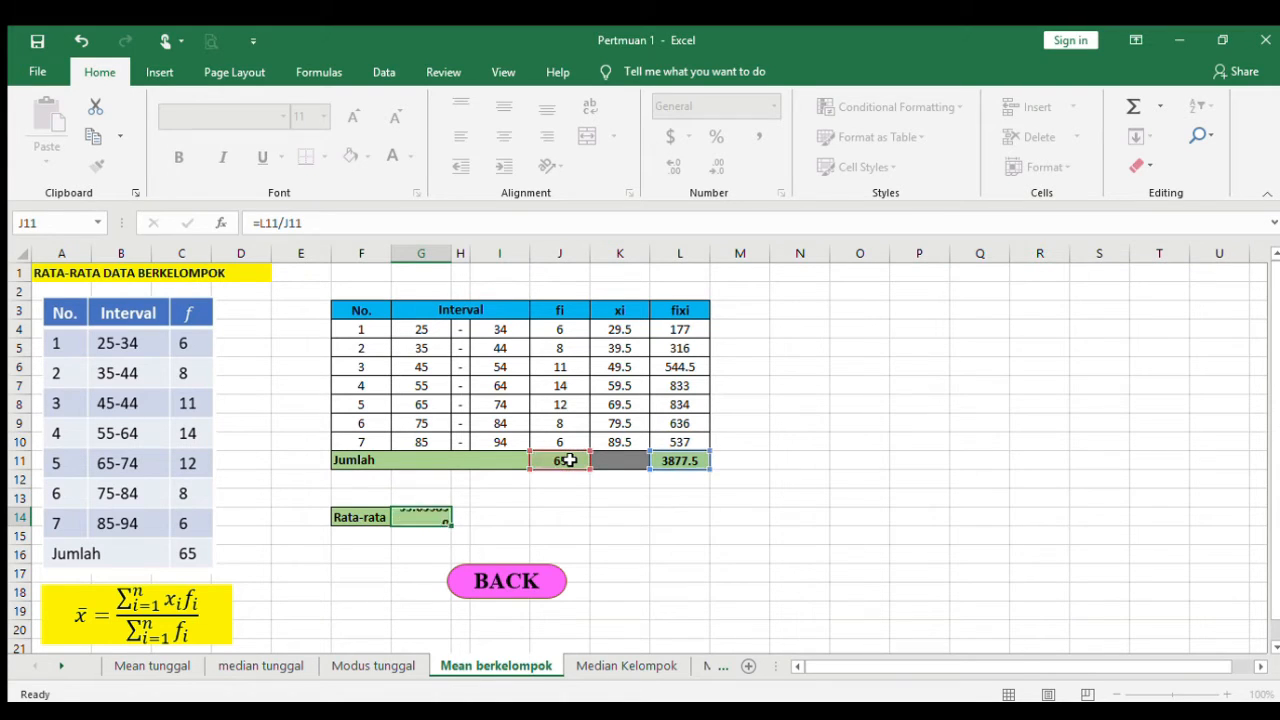
key("Up")
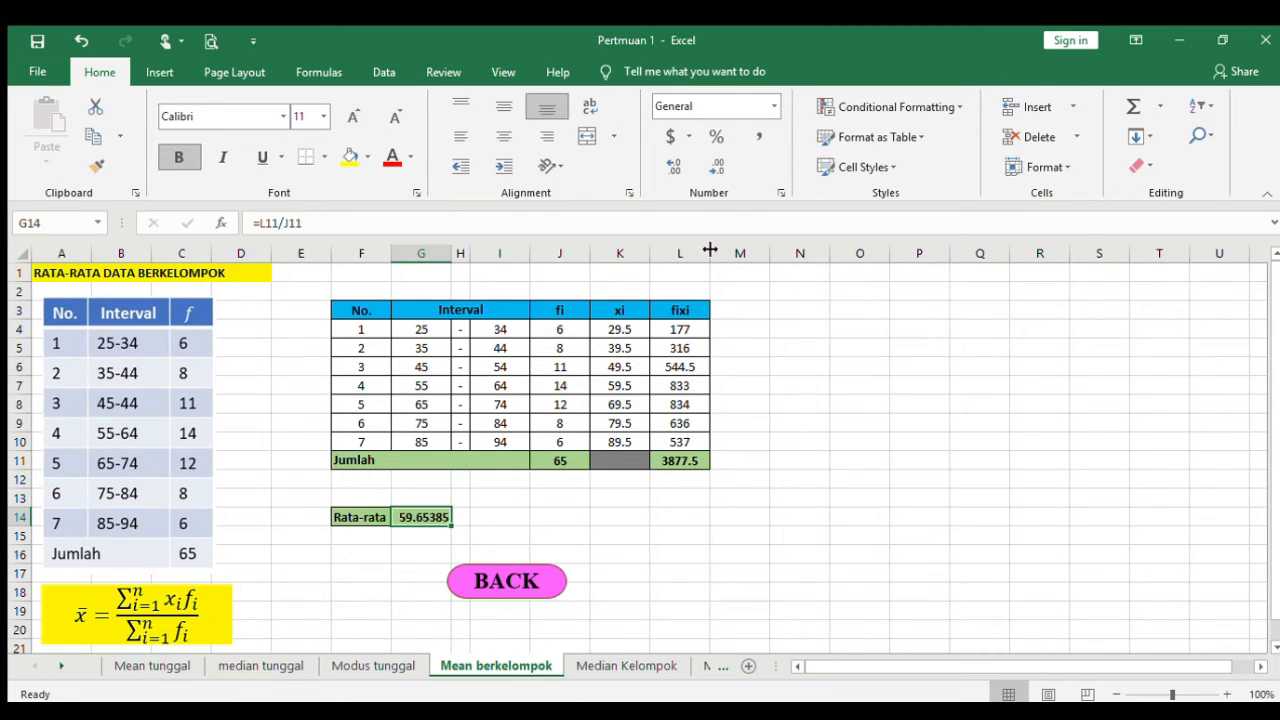
Format the Rata-rata result in G14 to one decimal place and narrow column G to suit it
left_click(672, 168)
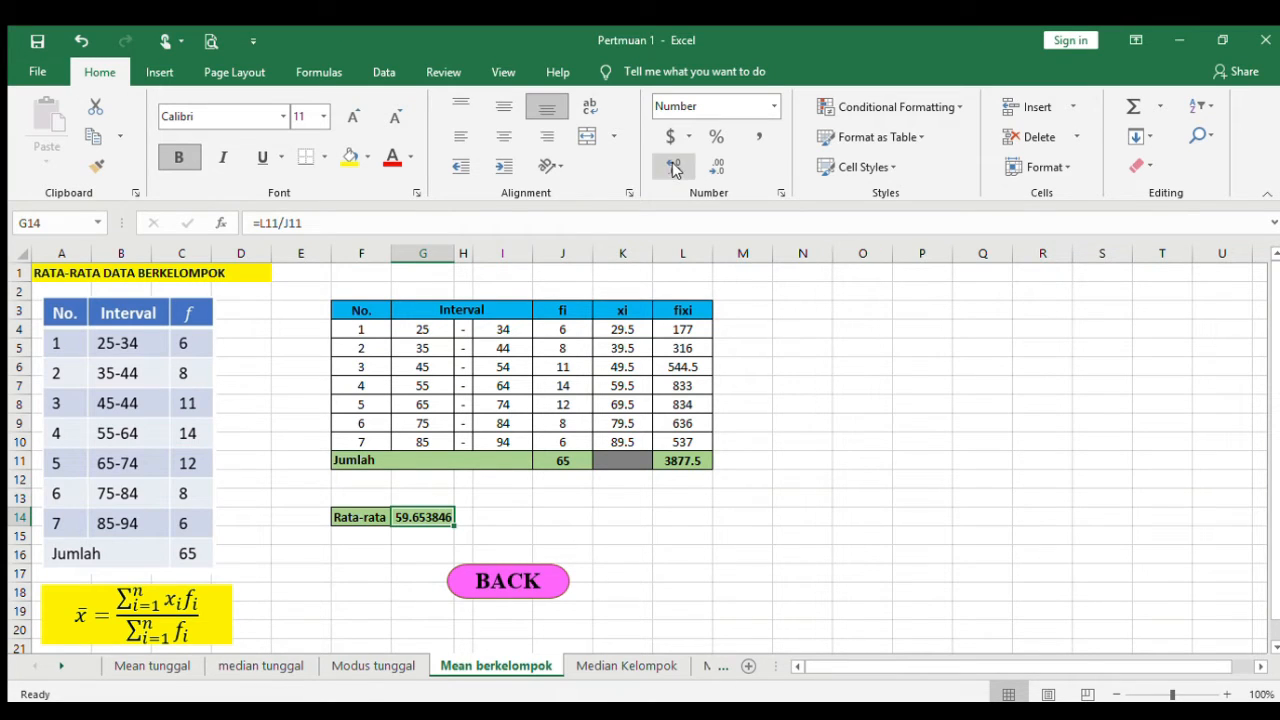
left_click(672, 168)
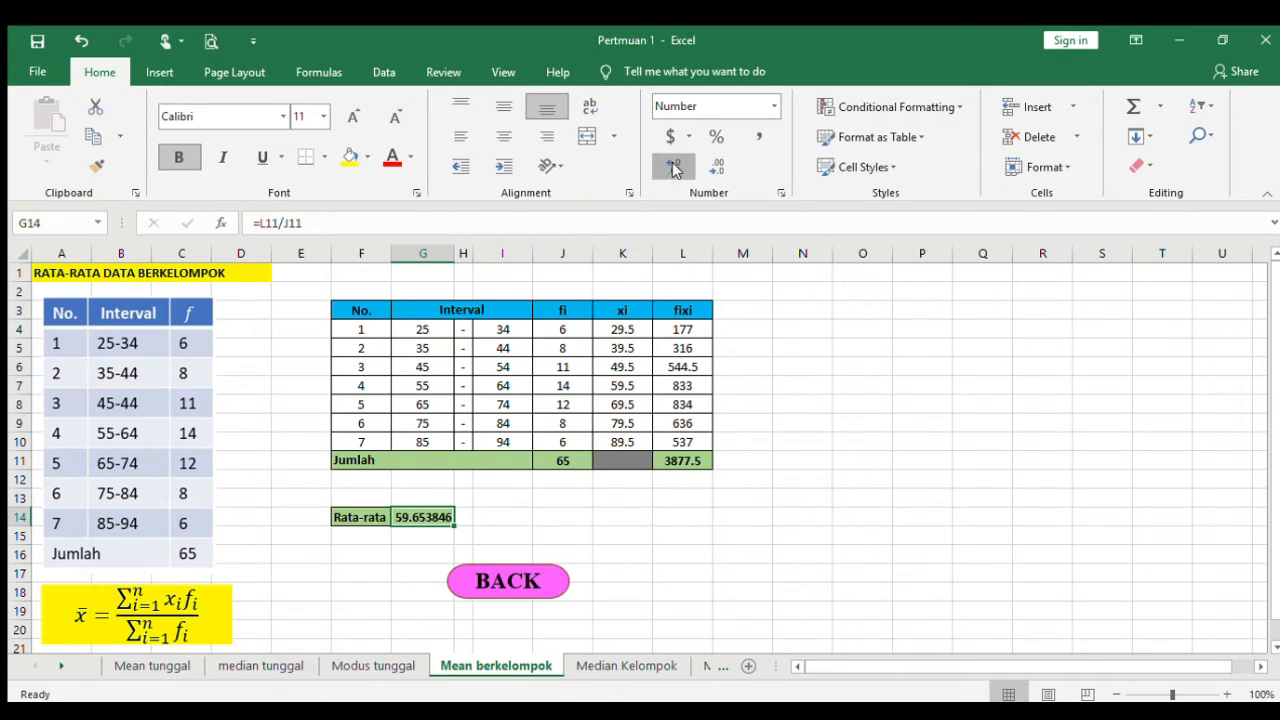
left_click(722, 168)
left_click(722, 168)
double_click(722, 168)
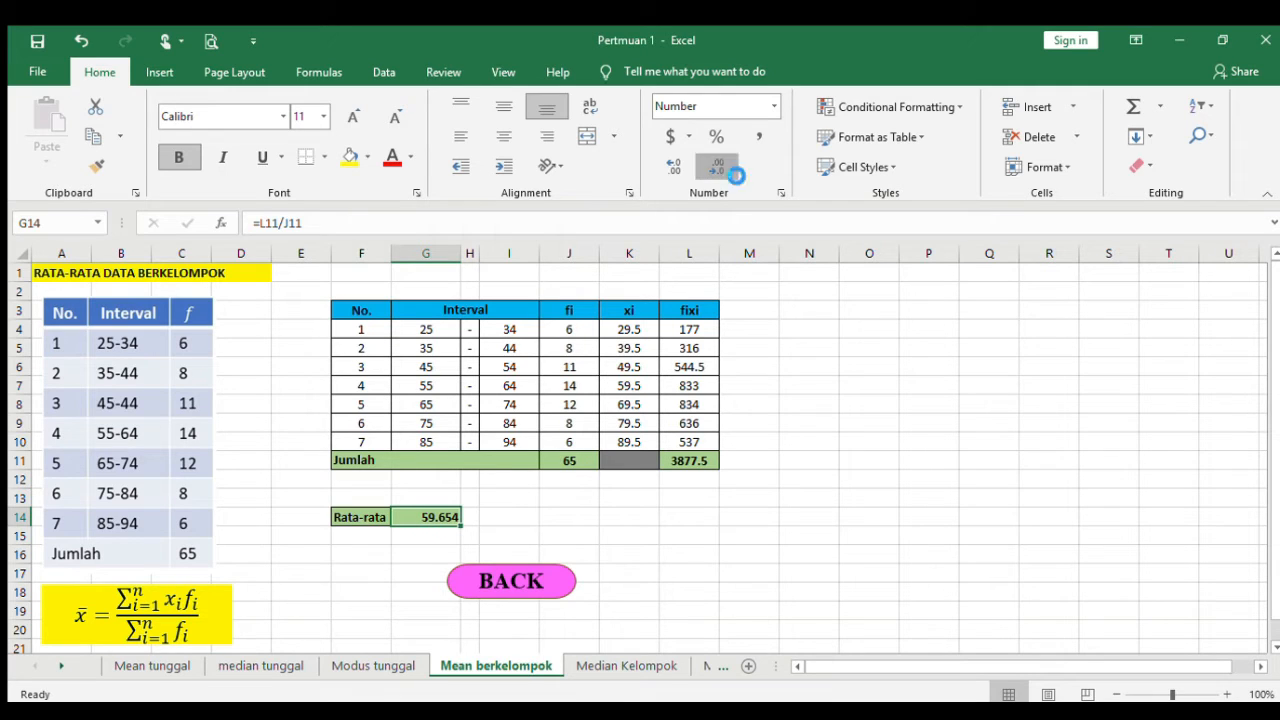
left_click(735, 175)
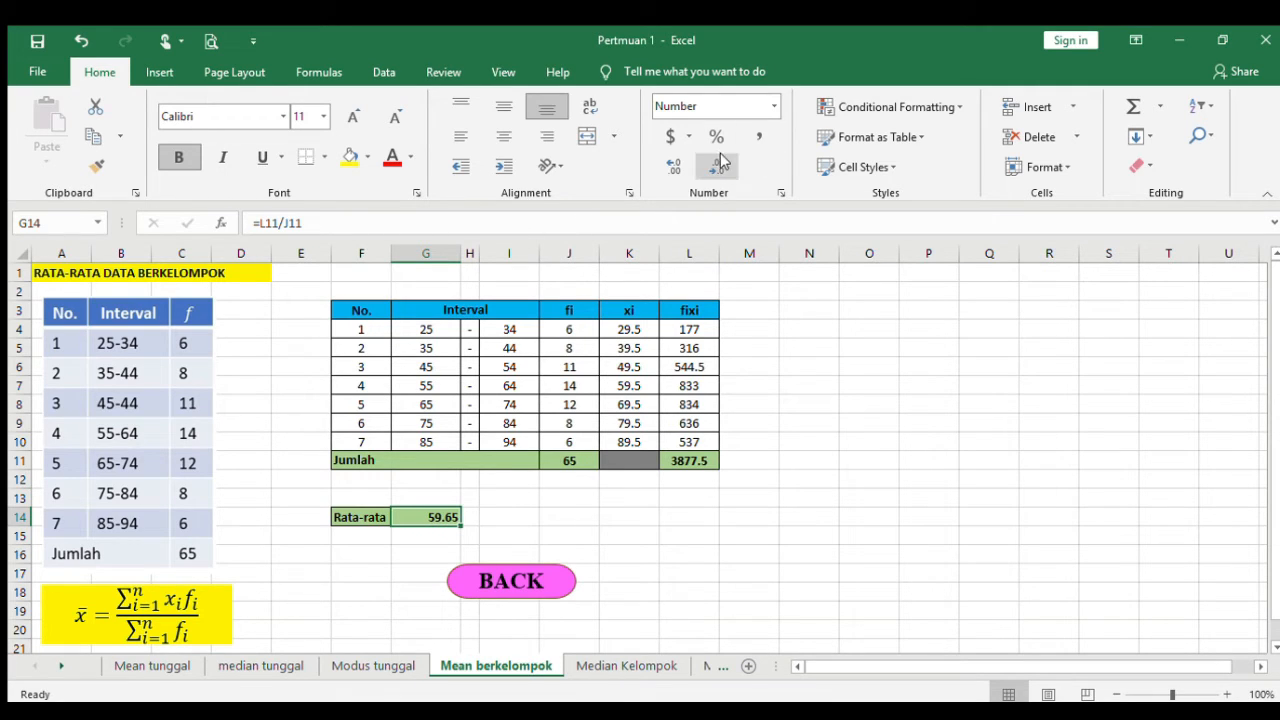
left_click(722, 165)
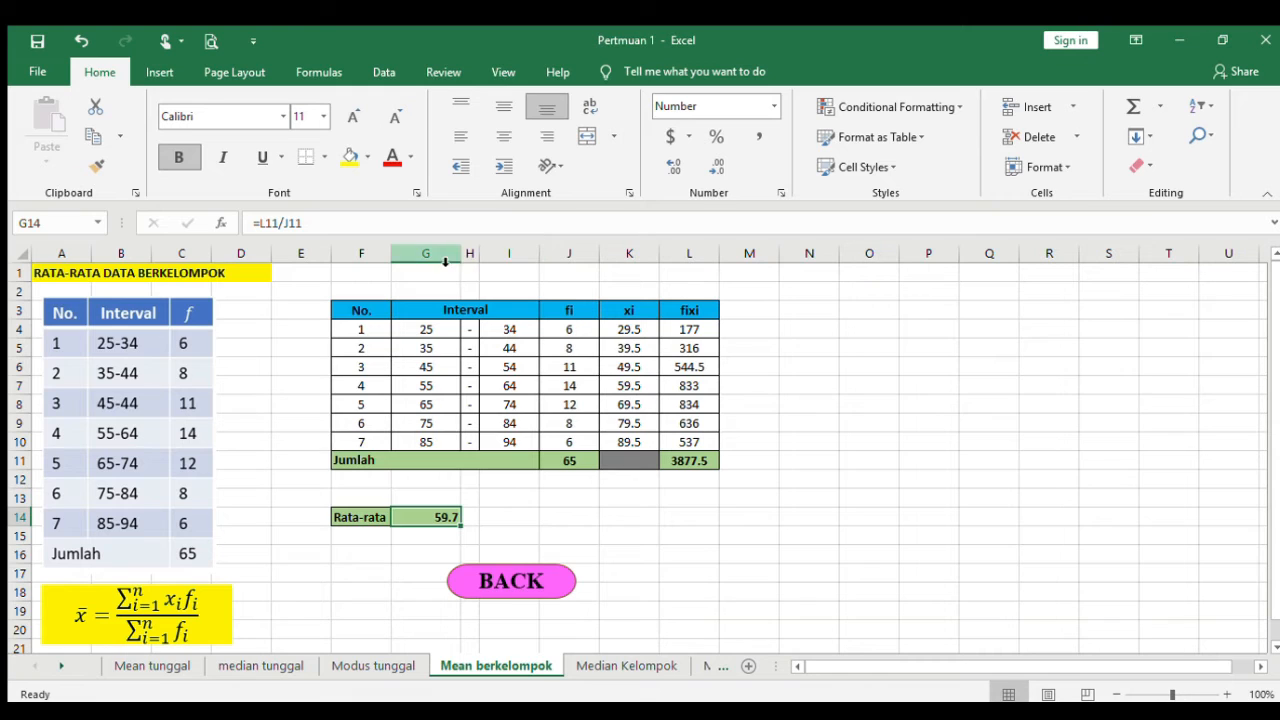
left_click_drag(454, 253, 424, 253)
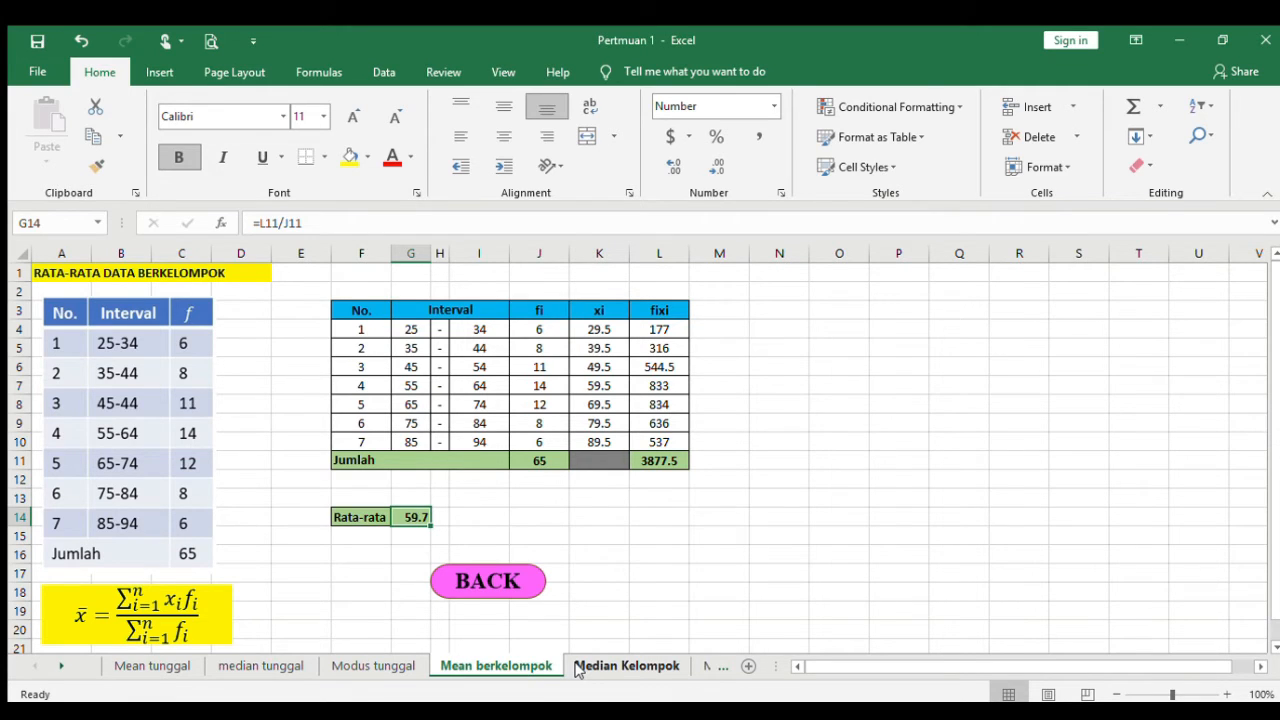
Switch to the Median Kelompok sheet and start the f< cumulative frequency column in F4 with =E4
left_click(620, 666)
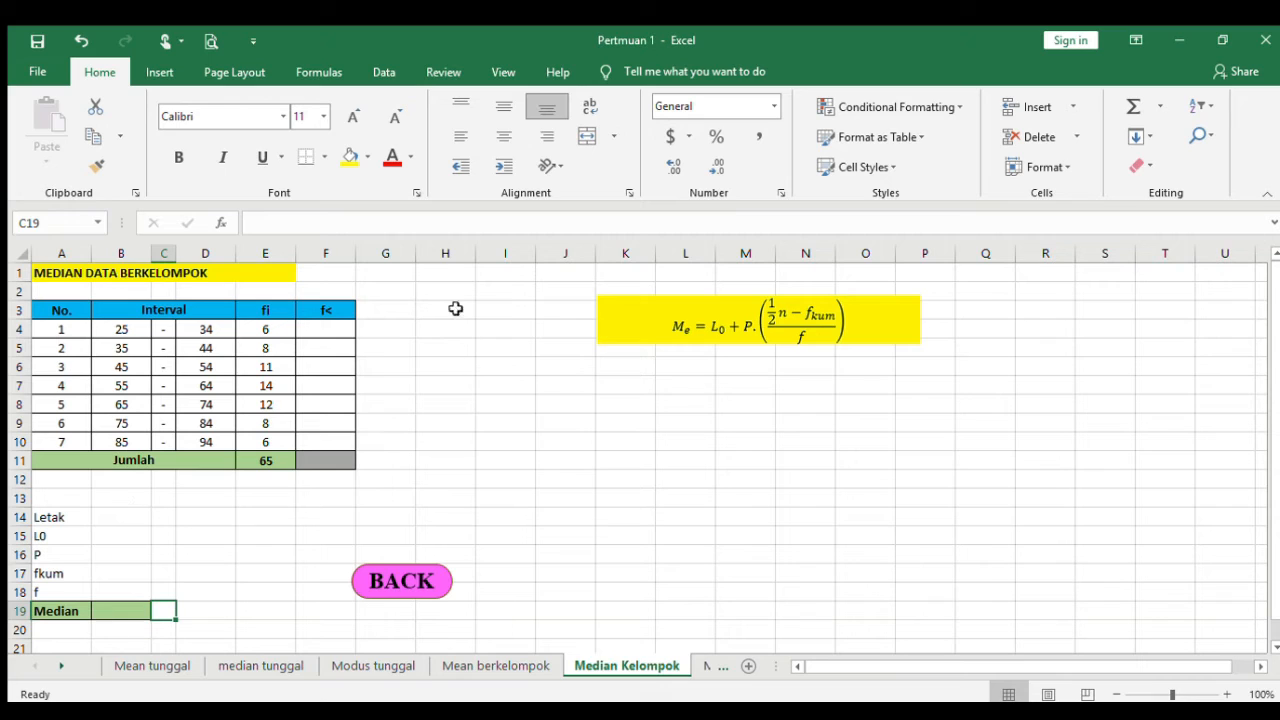
left_click(345, 309)
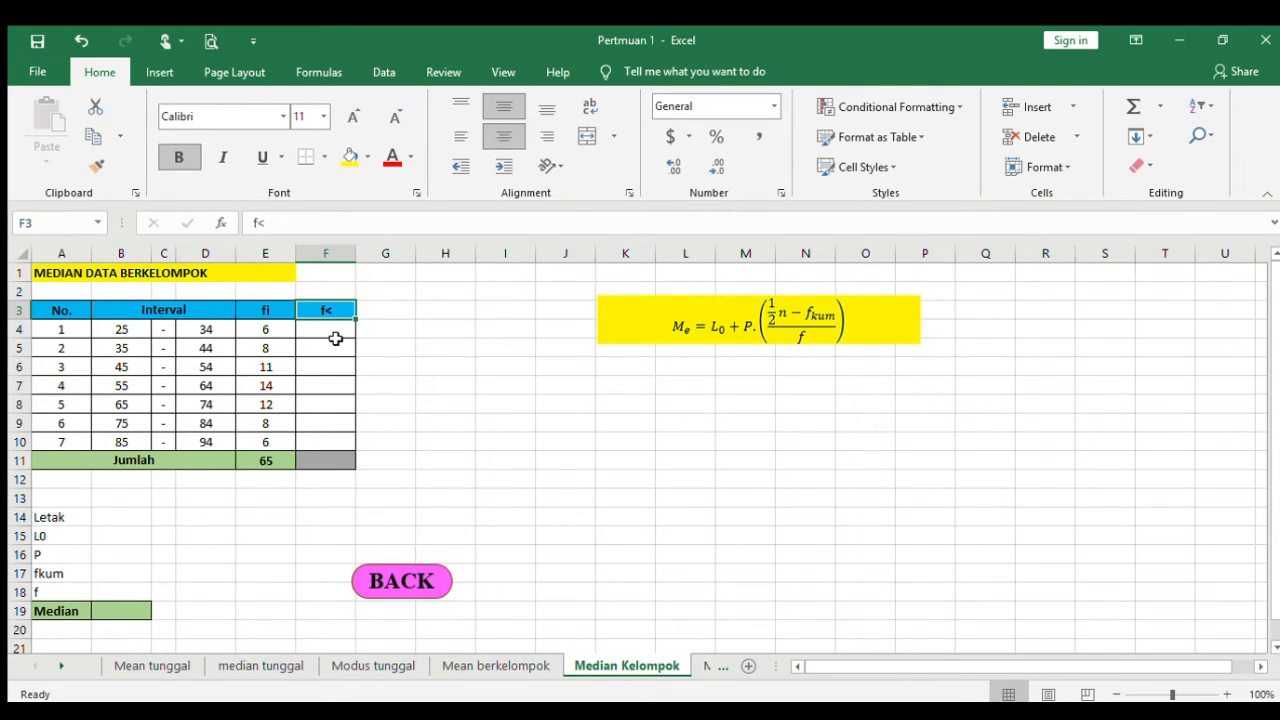
left_click(334, 337)
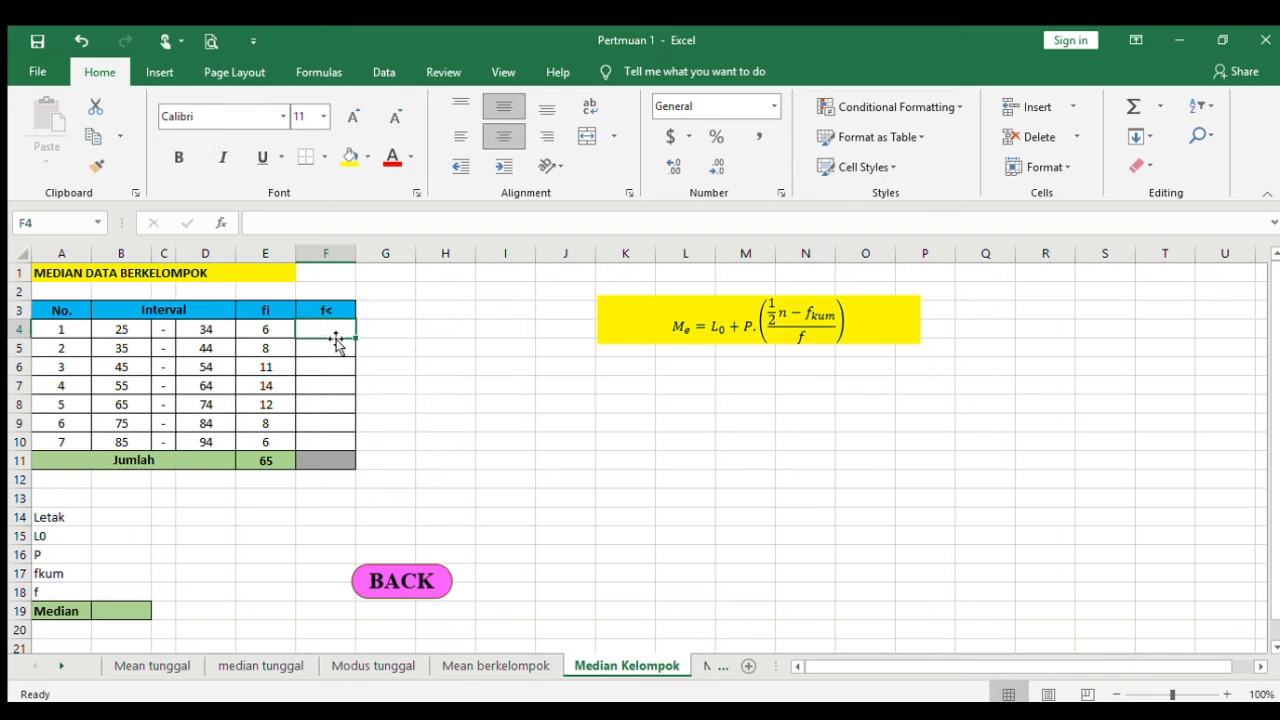
key("Left")
key("Right")
type("=E4")
key("Return")
Calculate the second class's cumulative frequency in F5 with =F4+E5 and fill the formula down to F10
type("=")
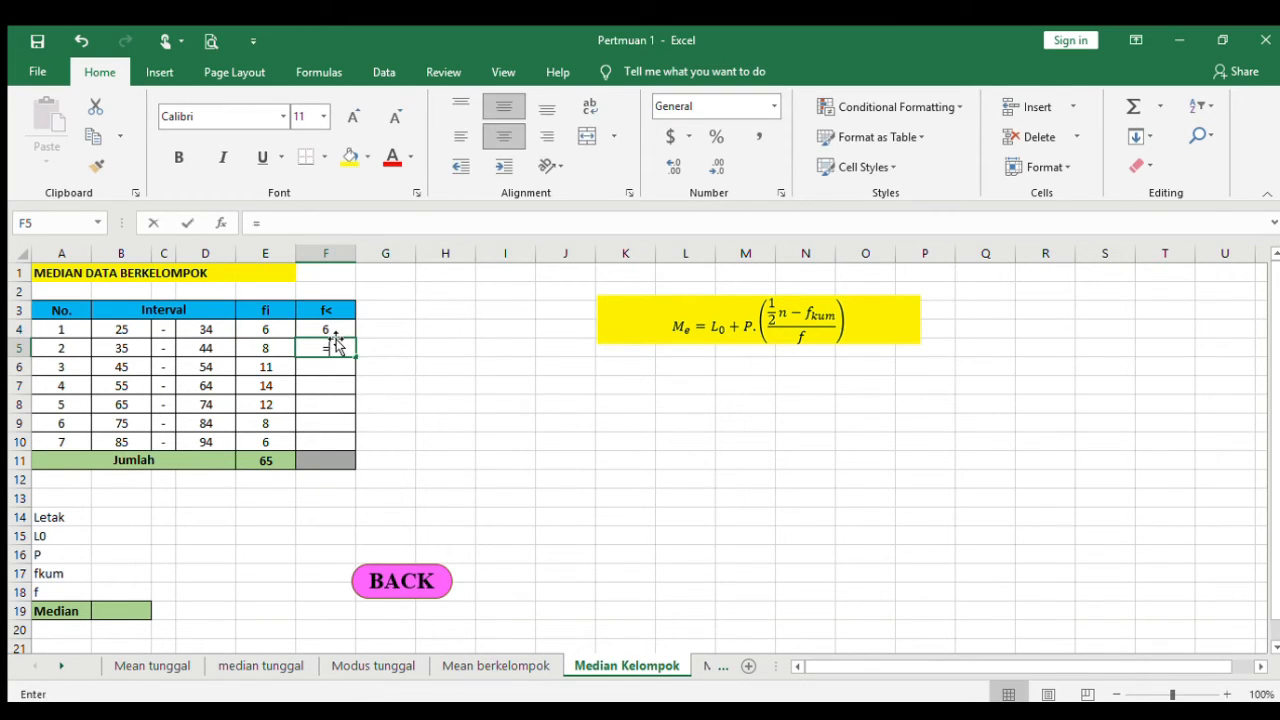
left_click(332, 328)
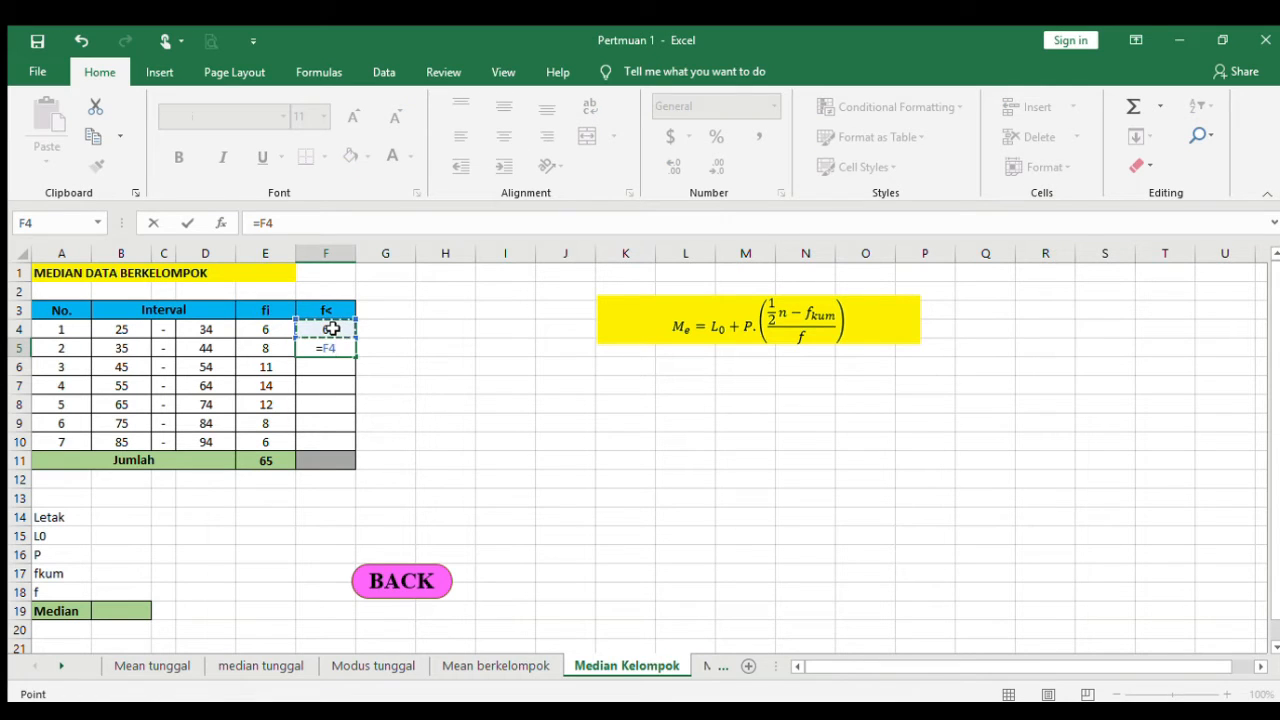
type("+")
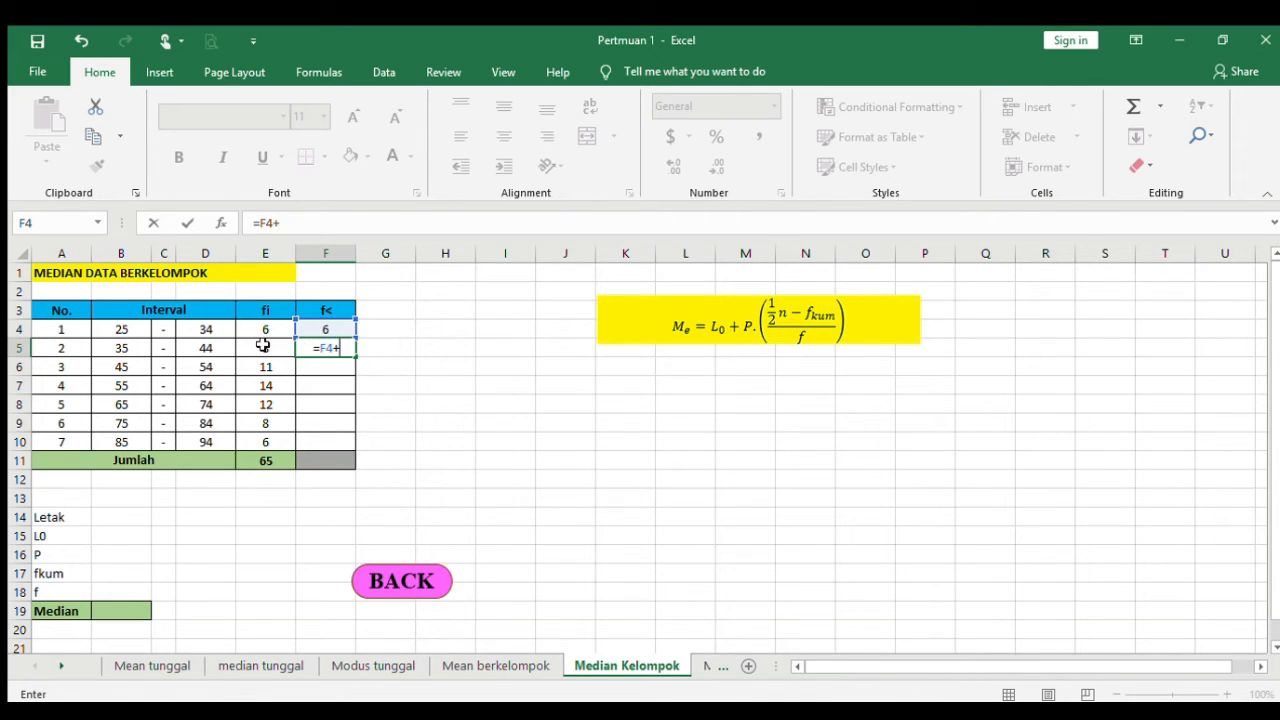
left_click(263, 348)
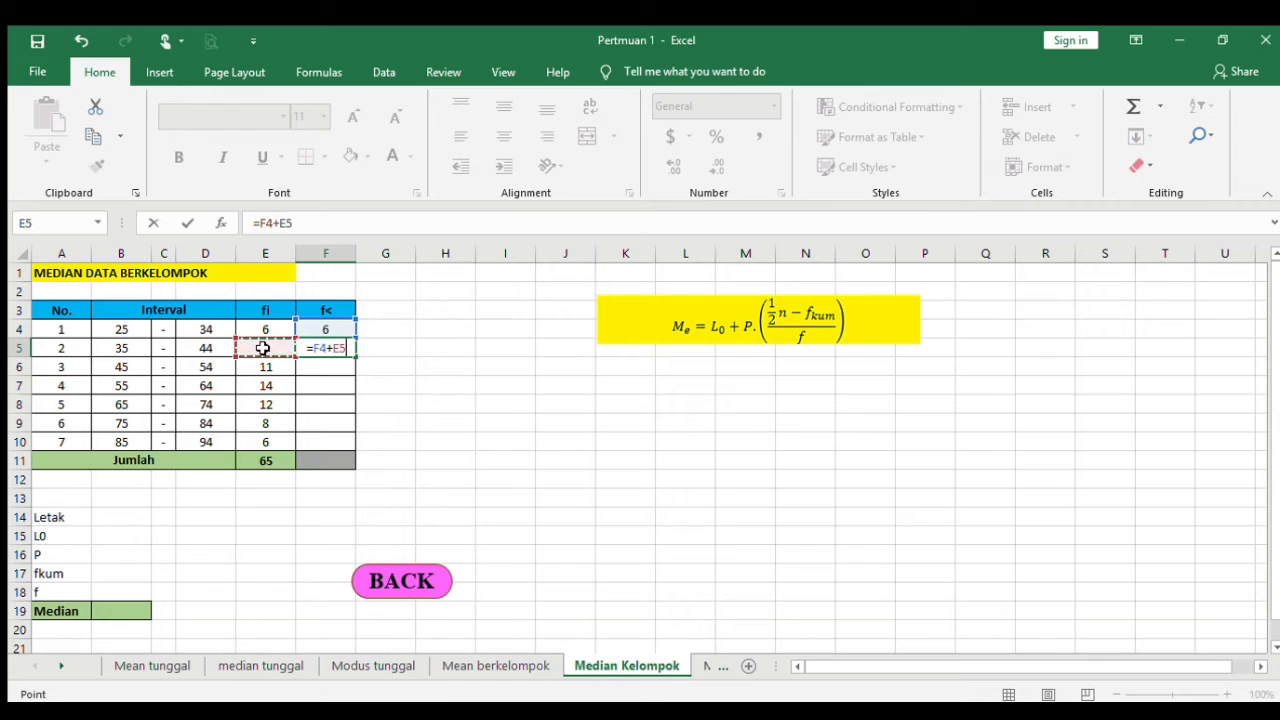
key("ctrl+Return")
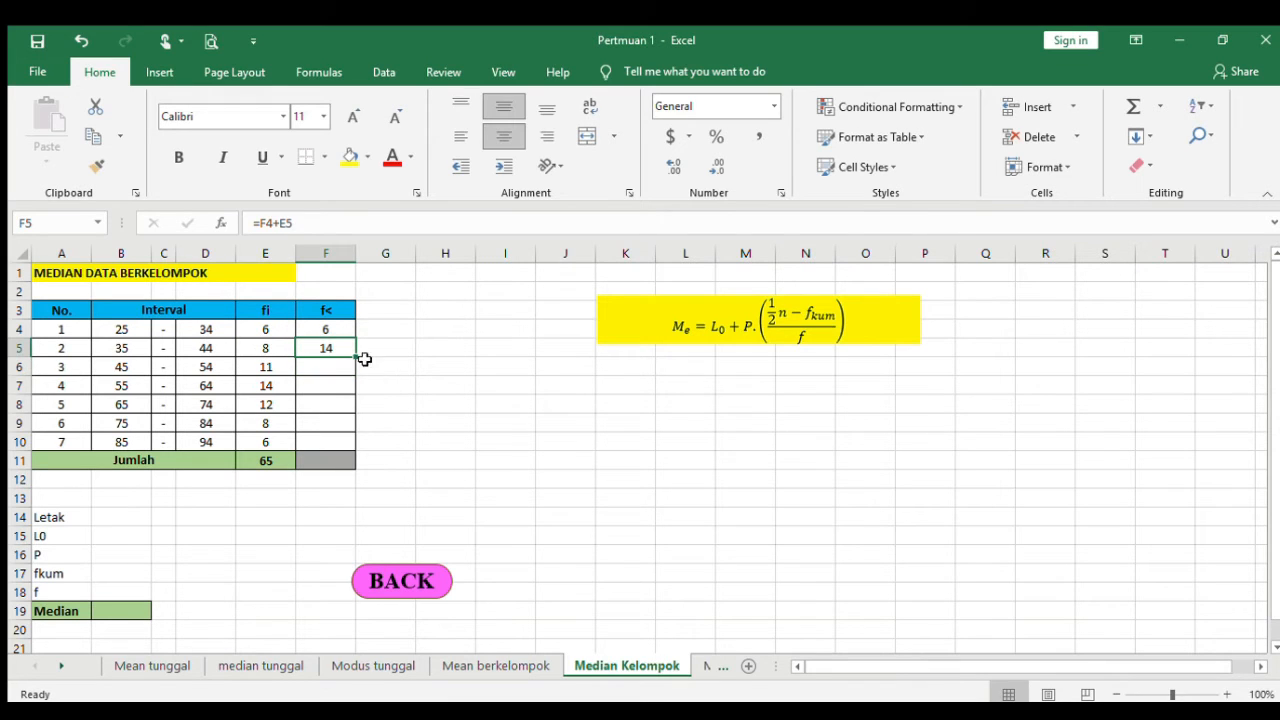
left_click(356, 354)
left_click_drag(353, 357, 350, 452)
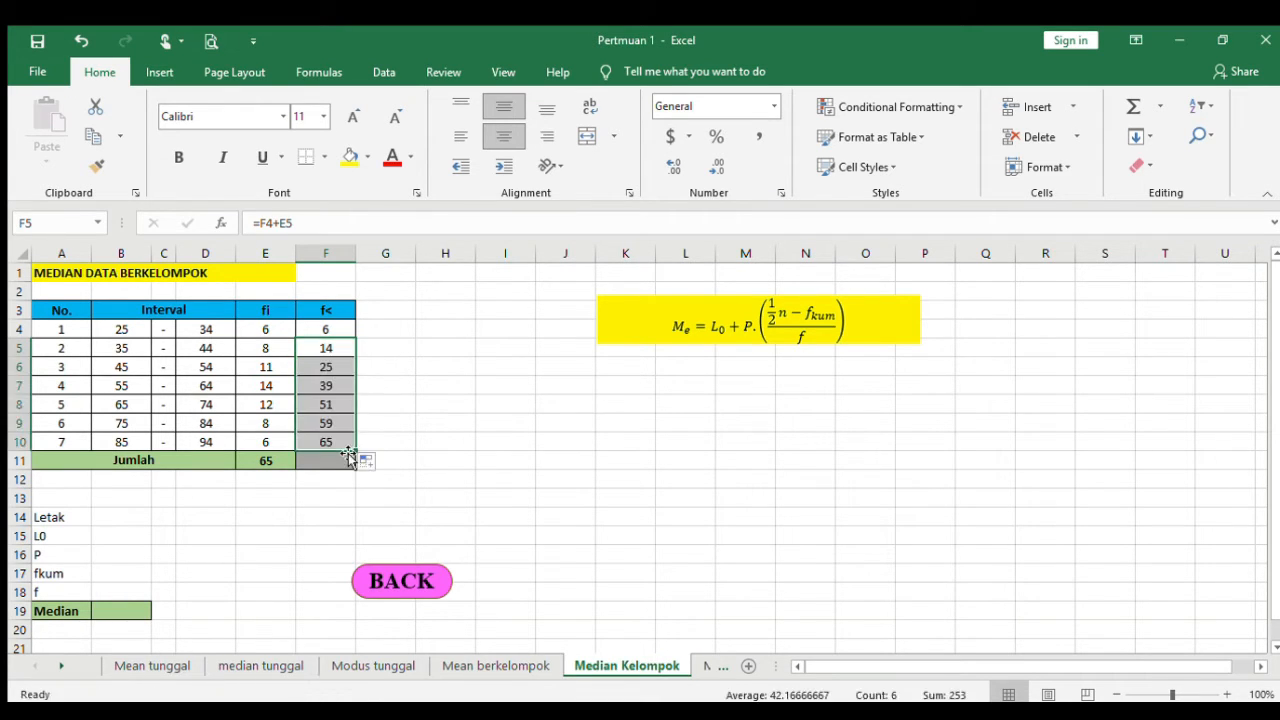
Calculate the median's position in the Letak cell B14 with =E11/2 and select the median class's cumulative frequency in F7
left_click(115, 522)
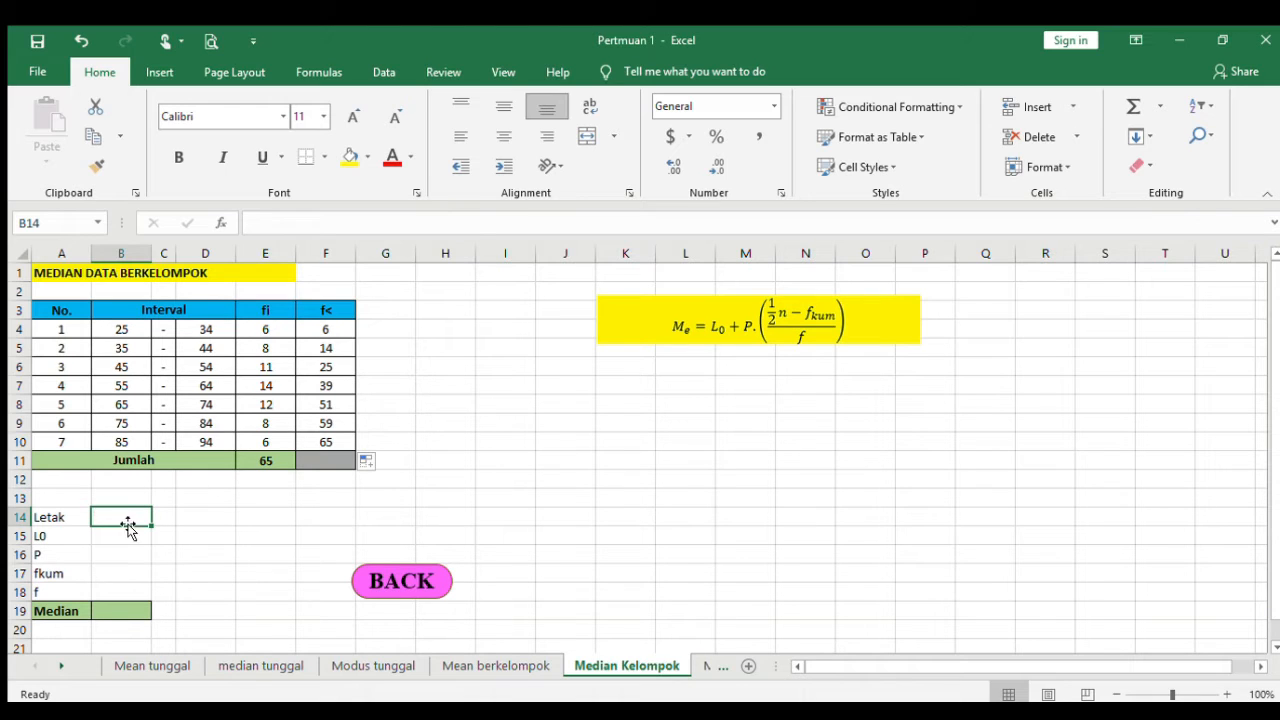
type("=")
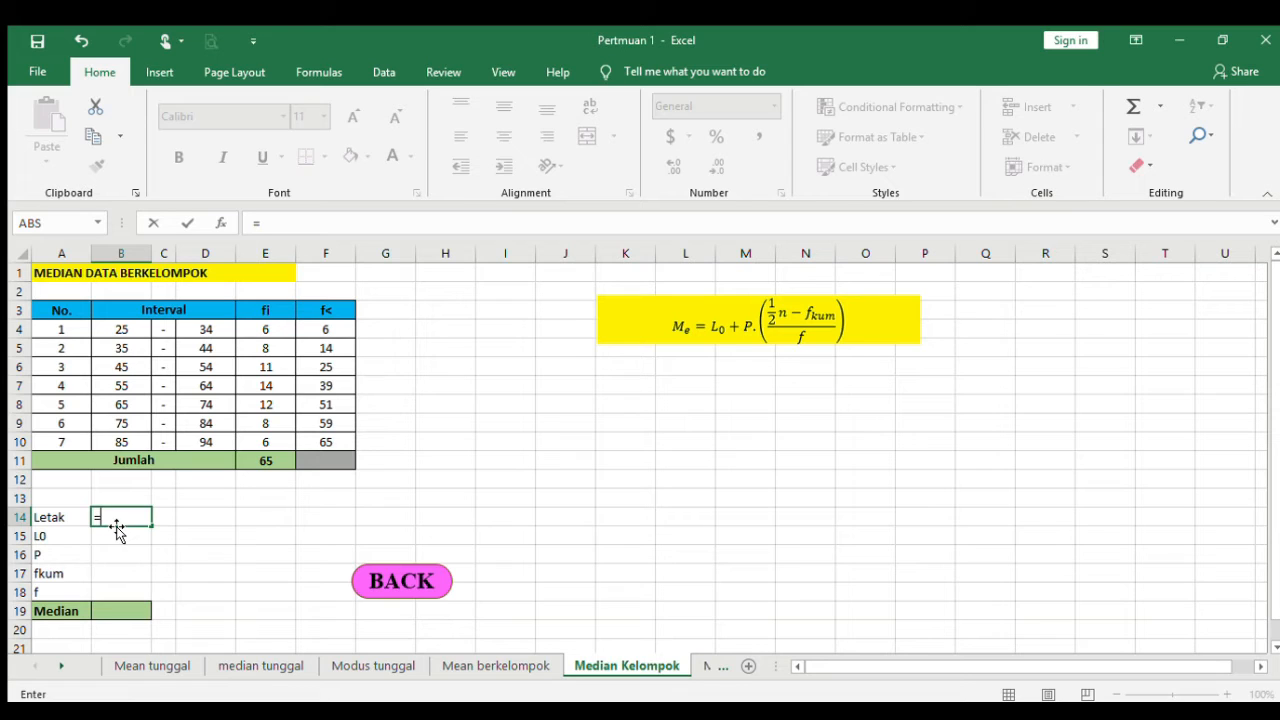
left_click(259, 460)
type("/2")
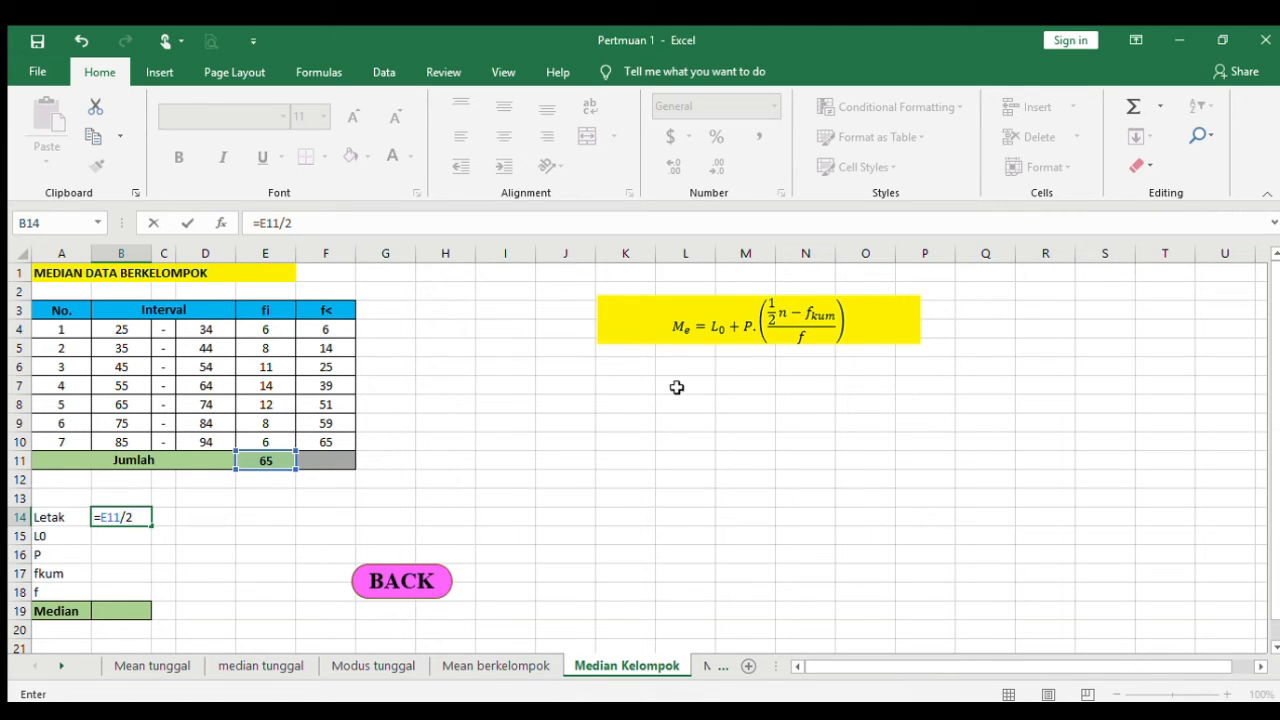
key("ctrl+Return")
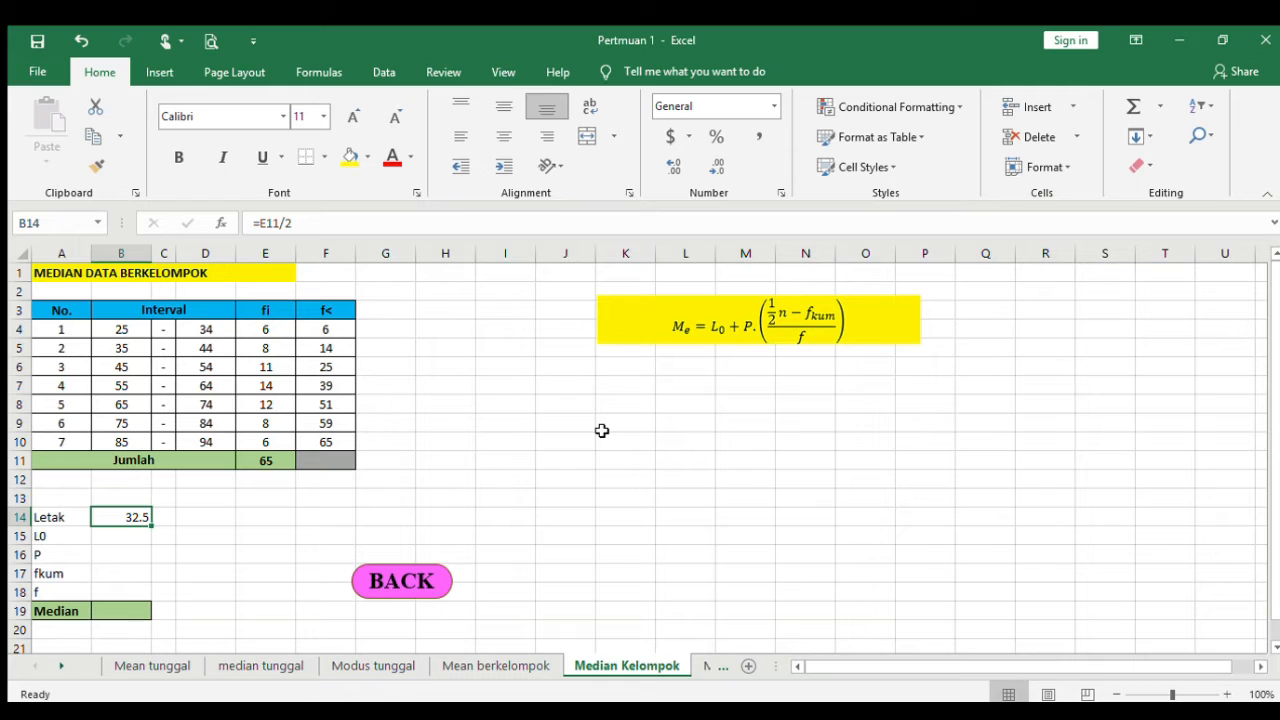
left_click(317, 388)
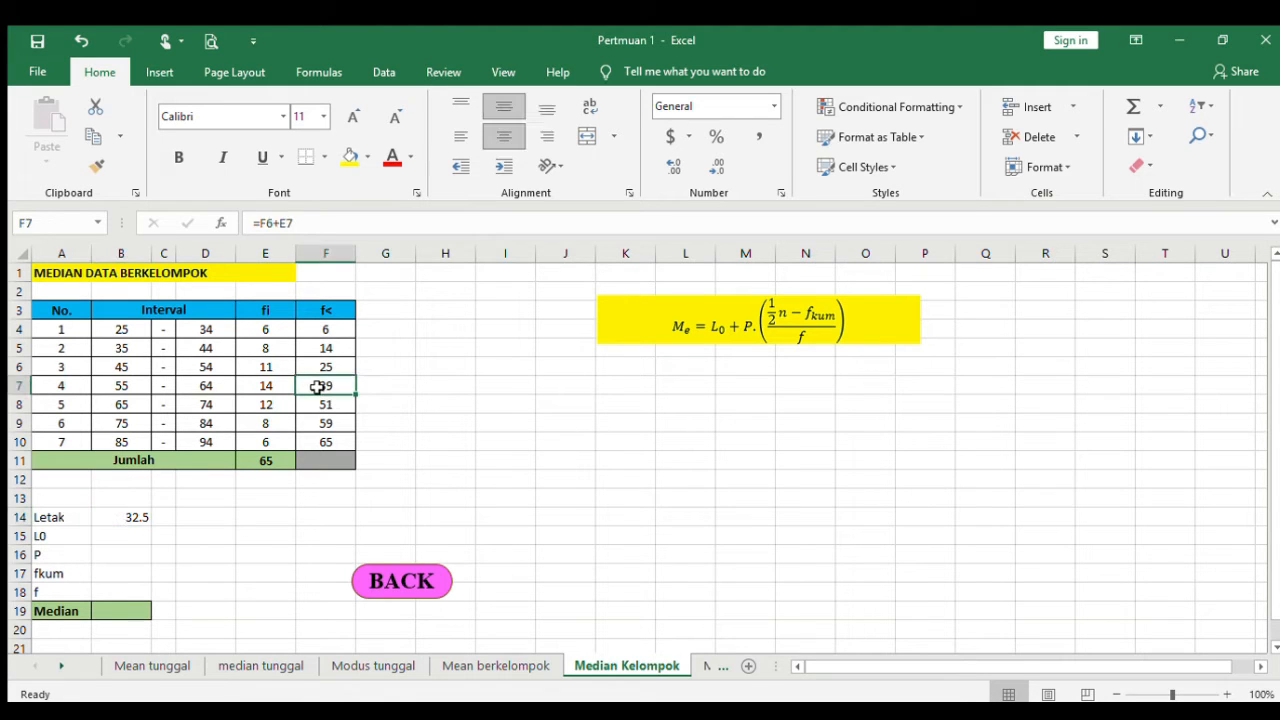
Highlight the median class row A7:F7 of the frequency table with a light gold fill
key("shift+Left")
key("shift+Left")
key("shift+Left")
key("shift+Left")
key("shift+Left")
key("shift+Right")
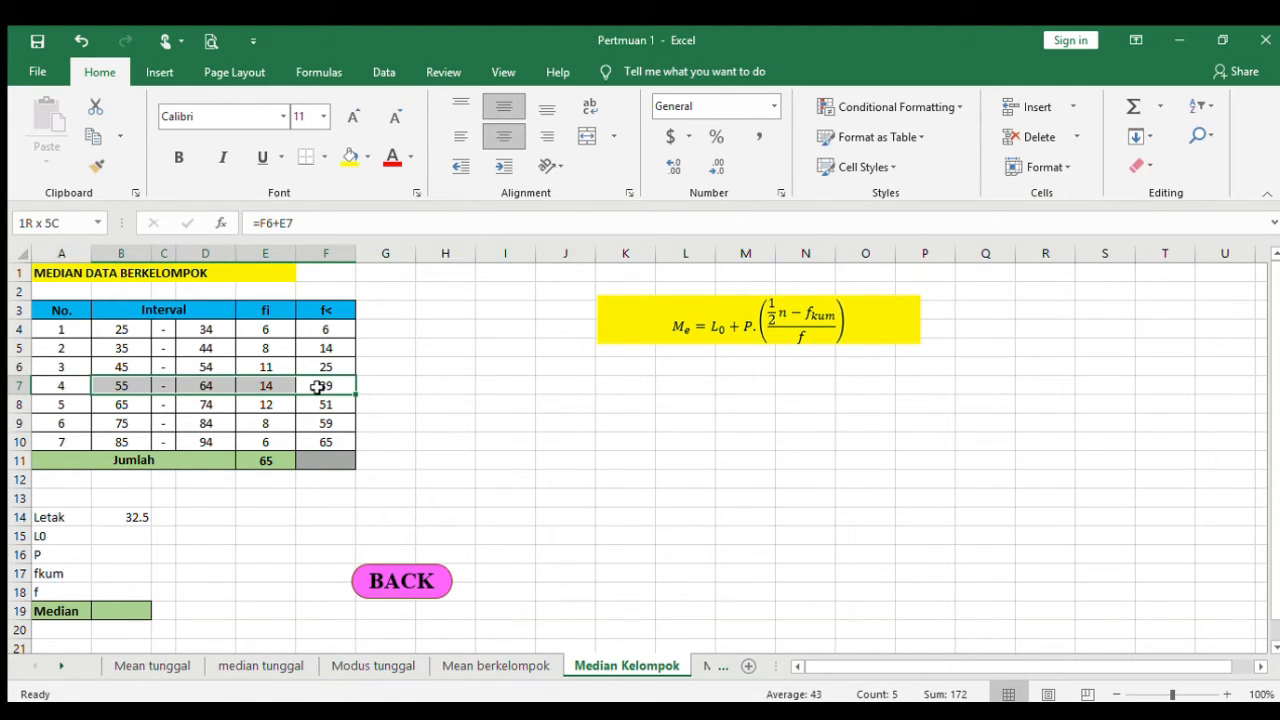
key("shift+Left")
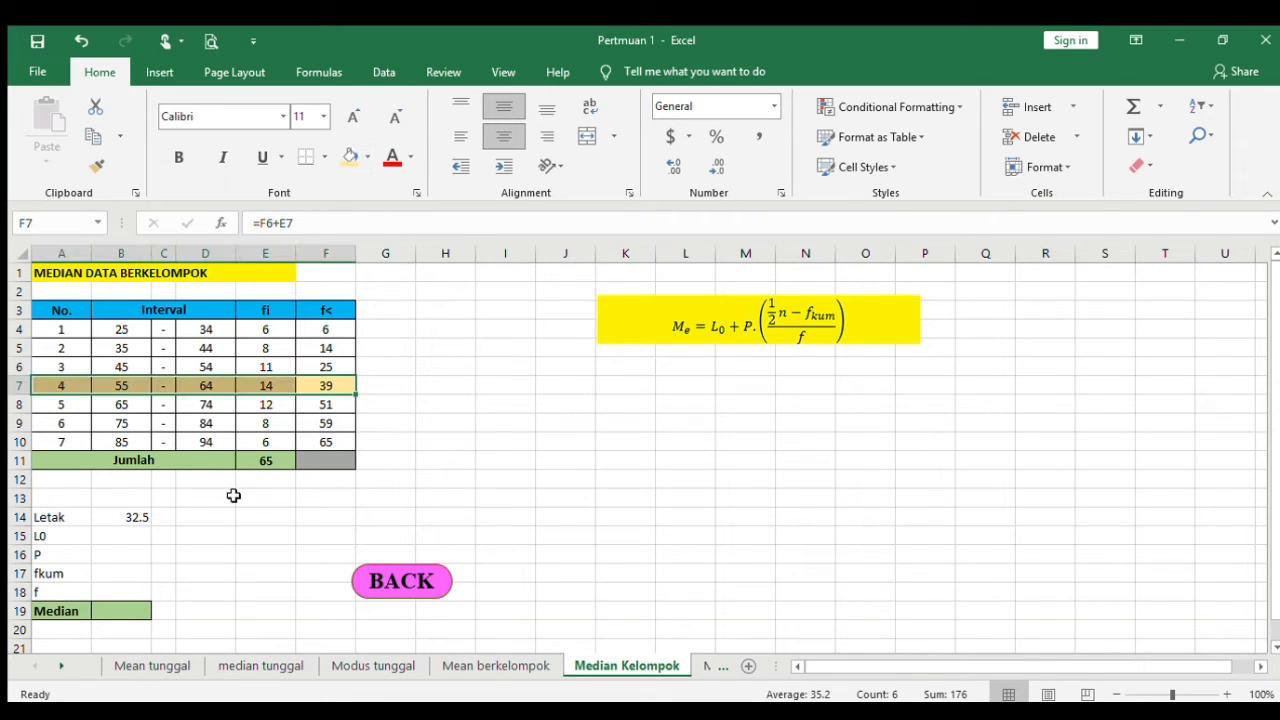
Calculate the median class's lower boundary in the L0 cell B15 with =B7-0.5
left_click(120, 385)
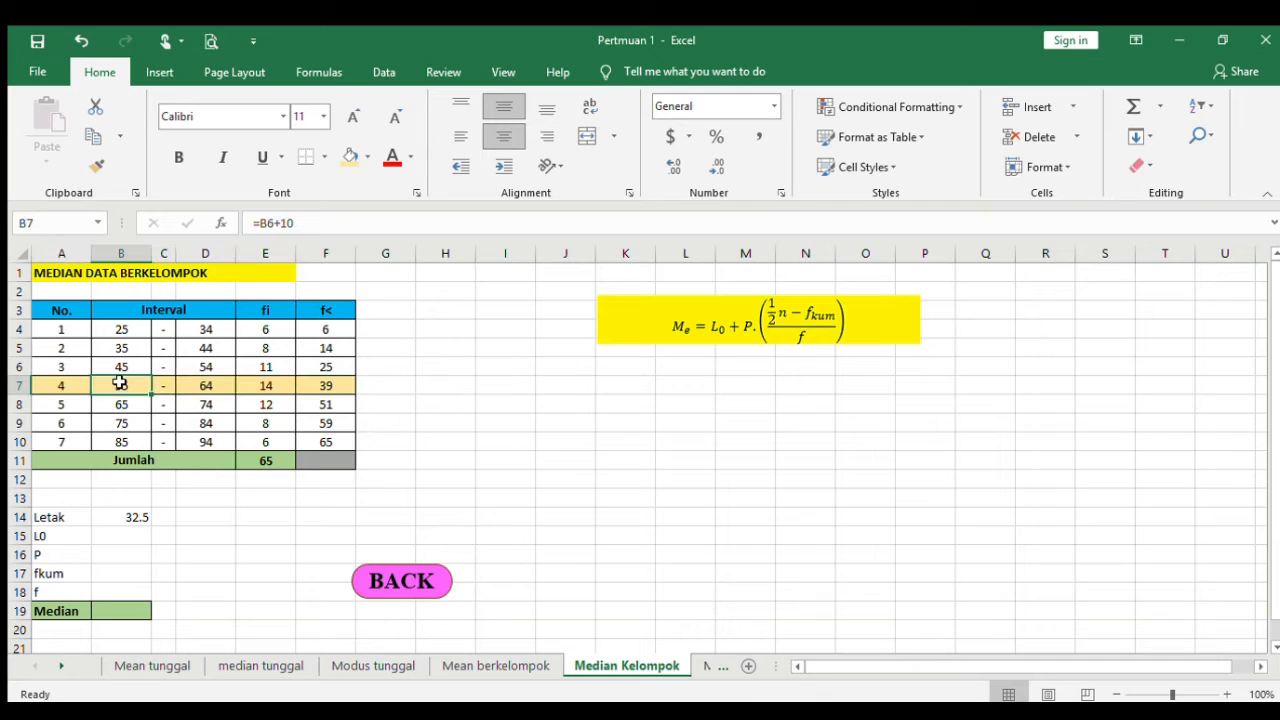
left_click(113, 538)
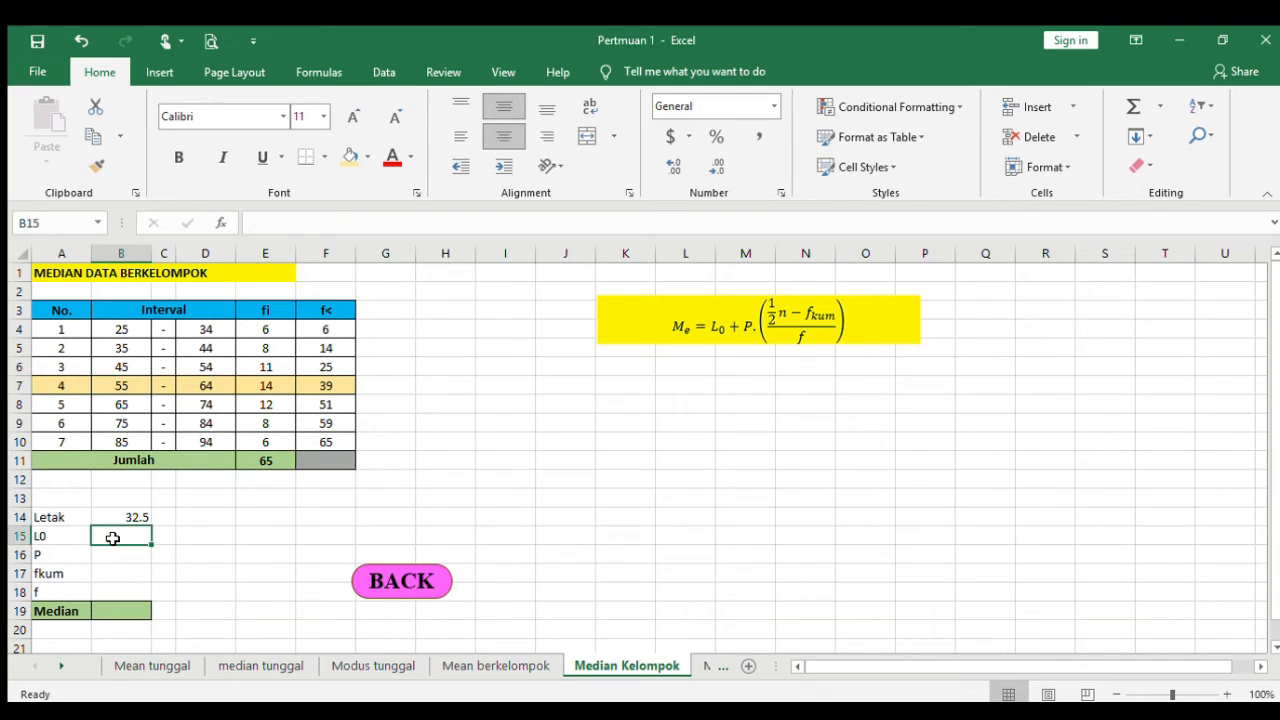
type("=")
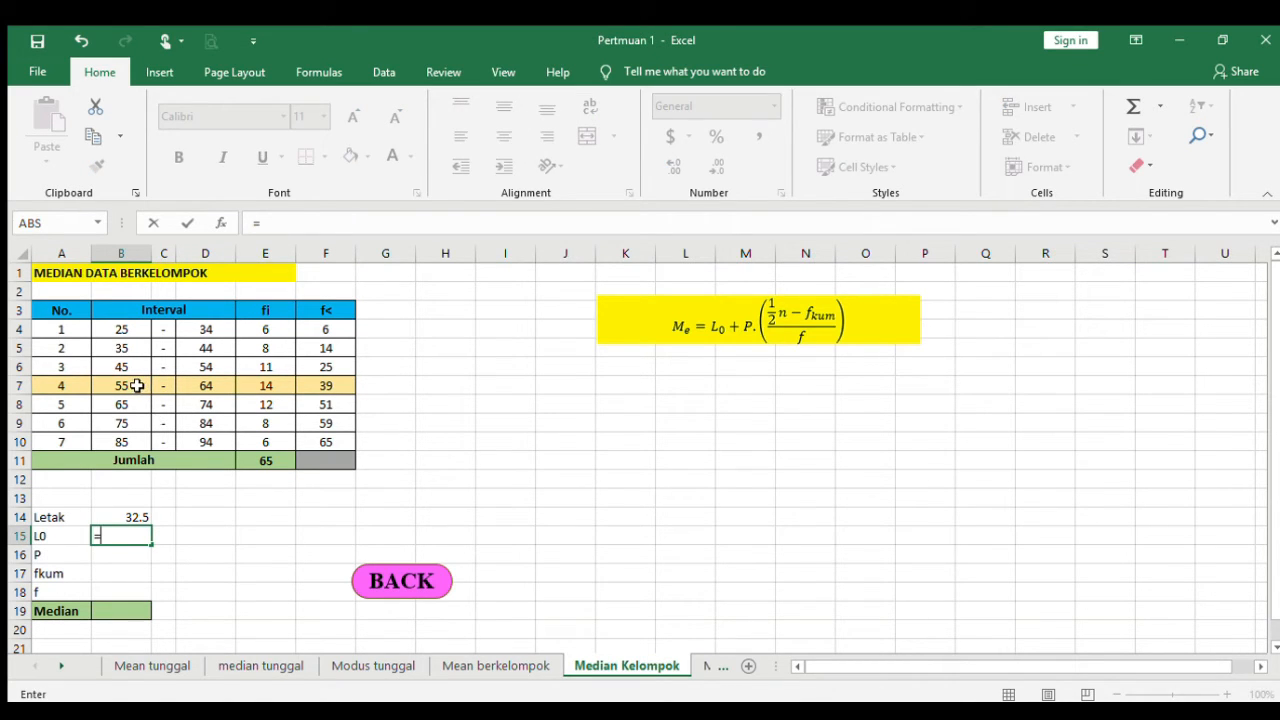
left_click(135, 385)
type("-0")
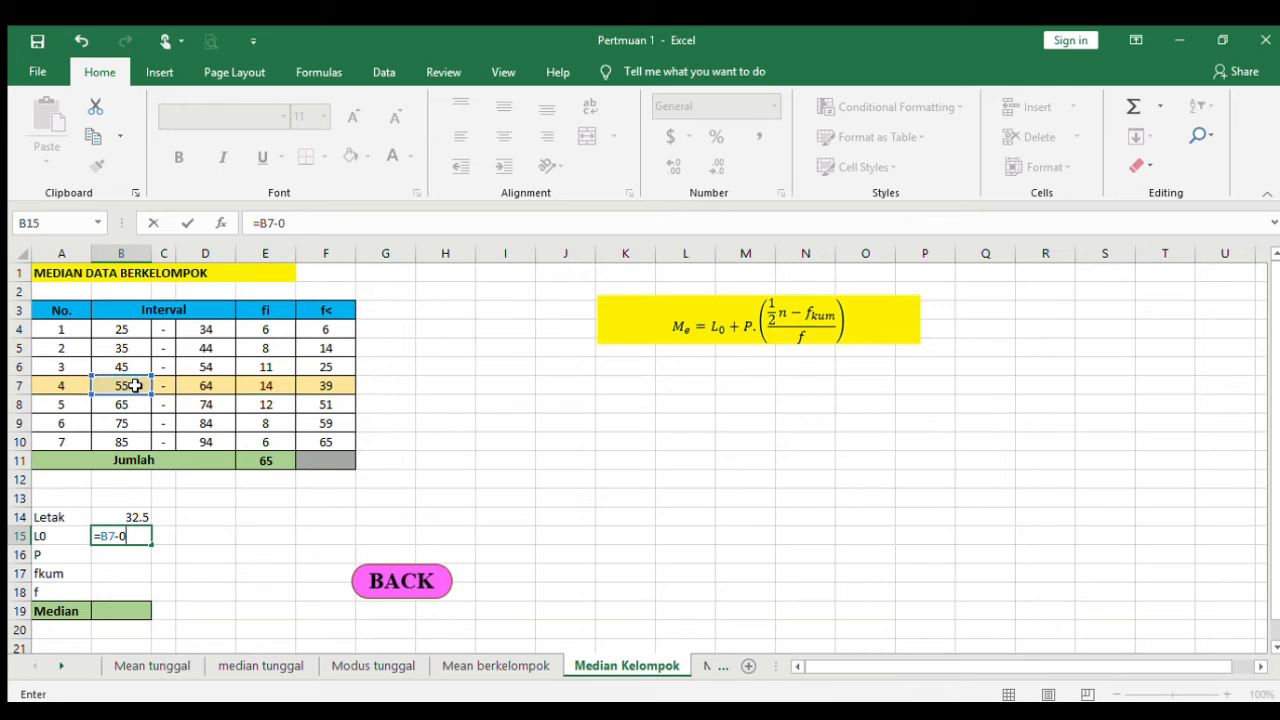
type(".5")
key("Return")
key("Up")
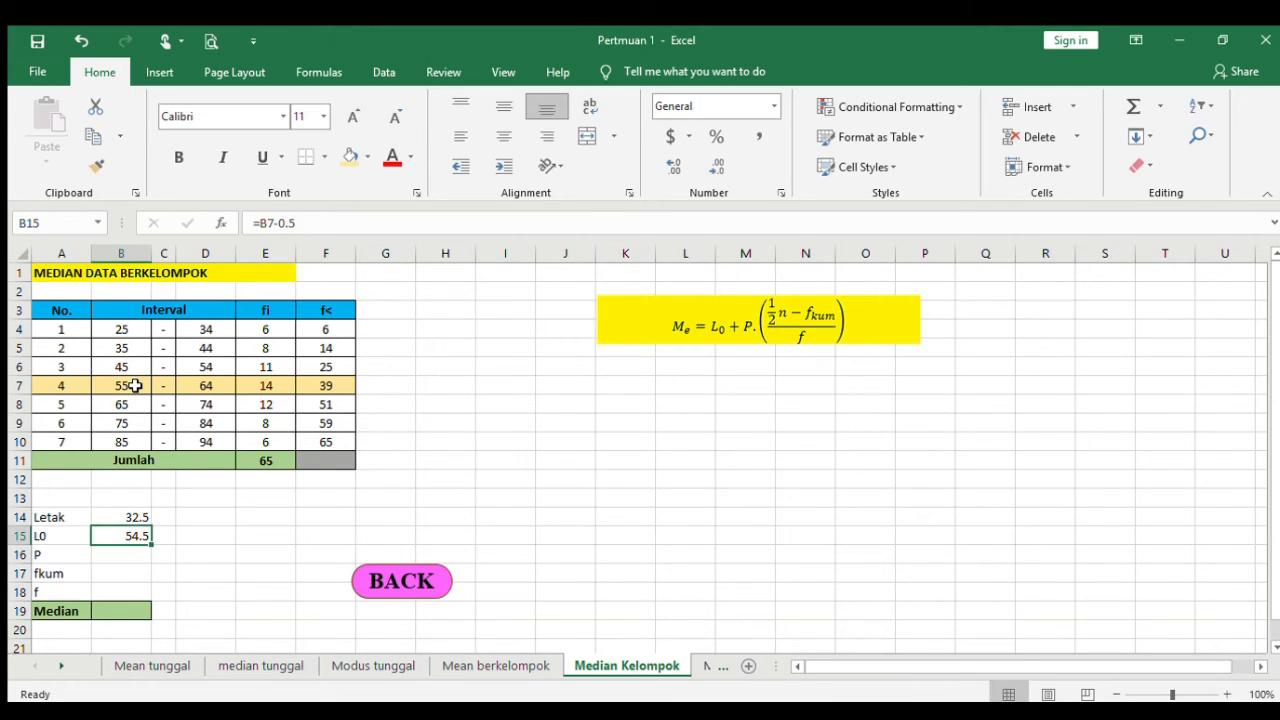
key("Down")
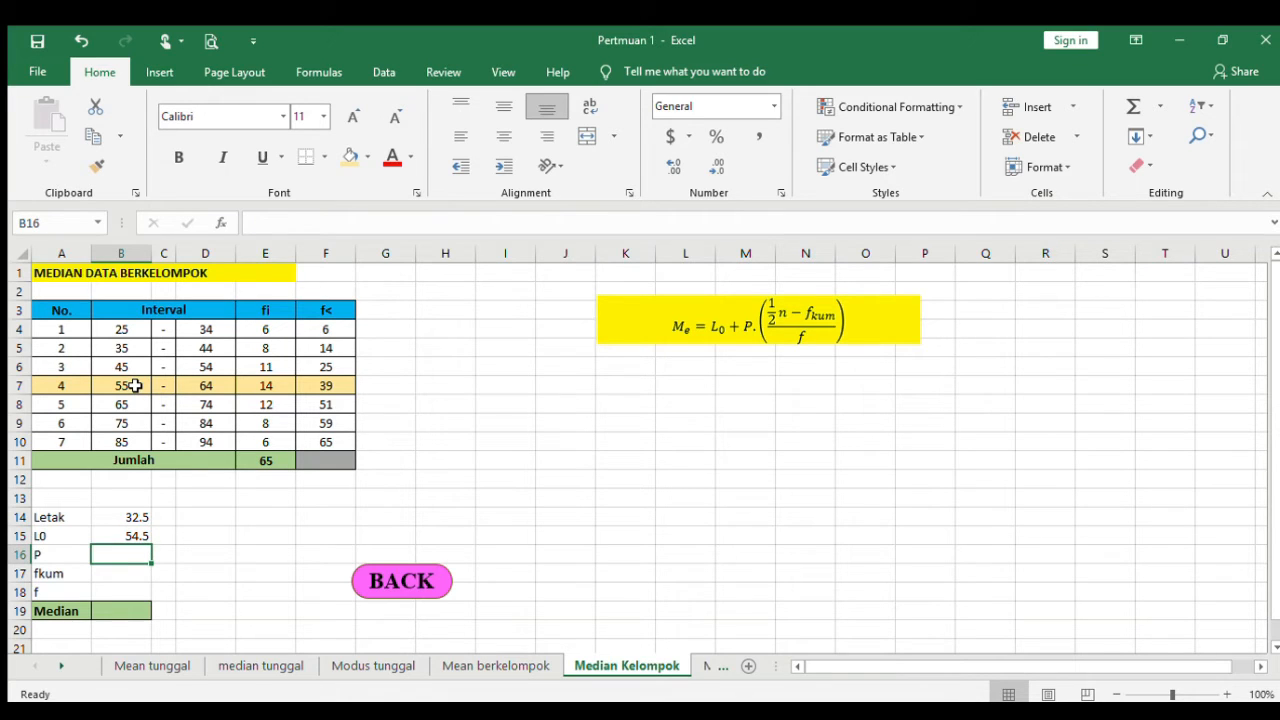
key("Up")
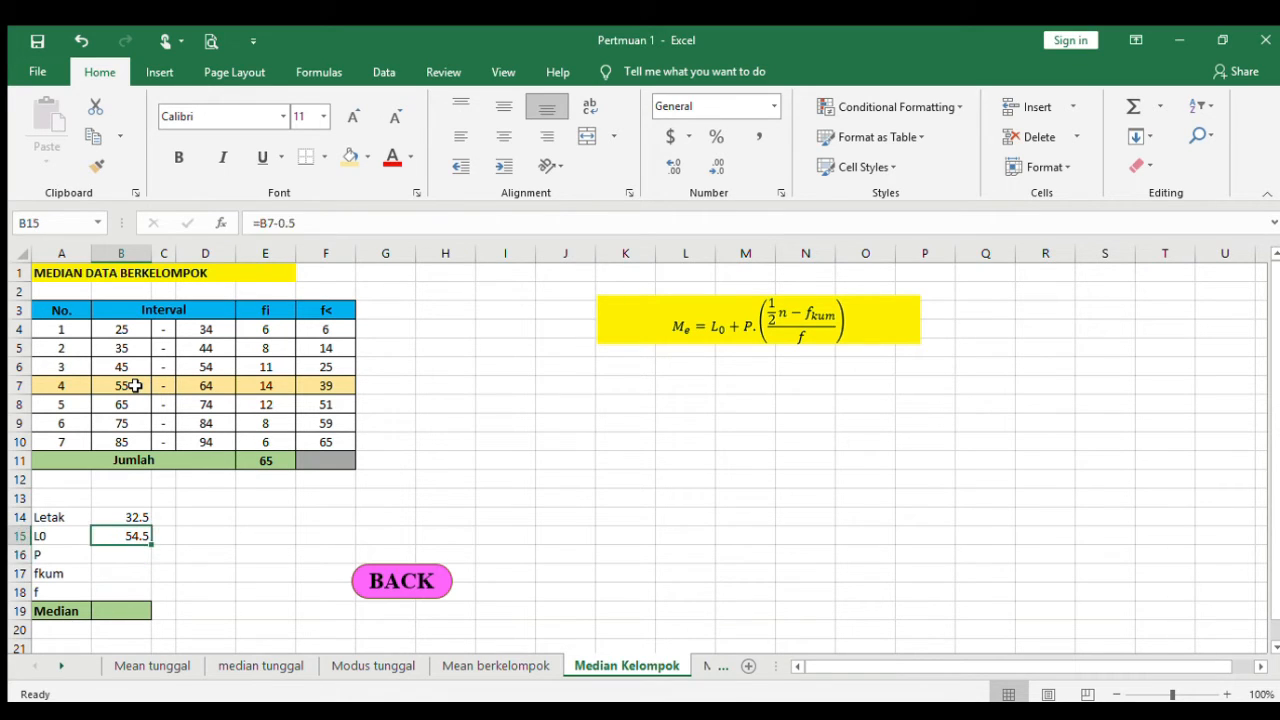
Calculate the class width in the P cell B16 with =B5-B4
key("Down")
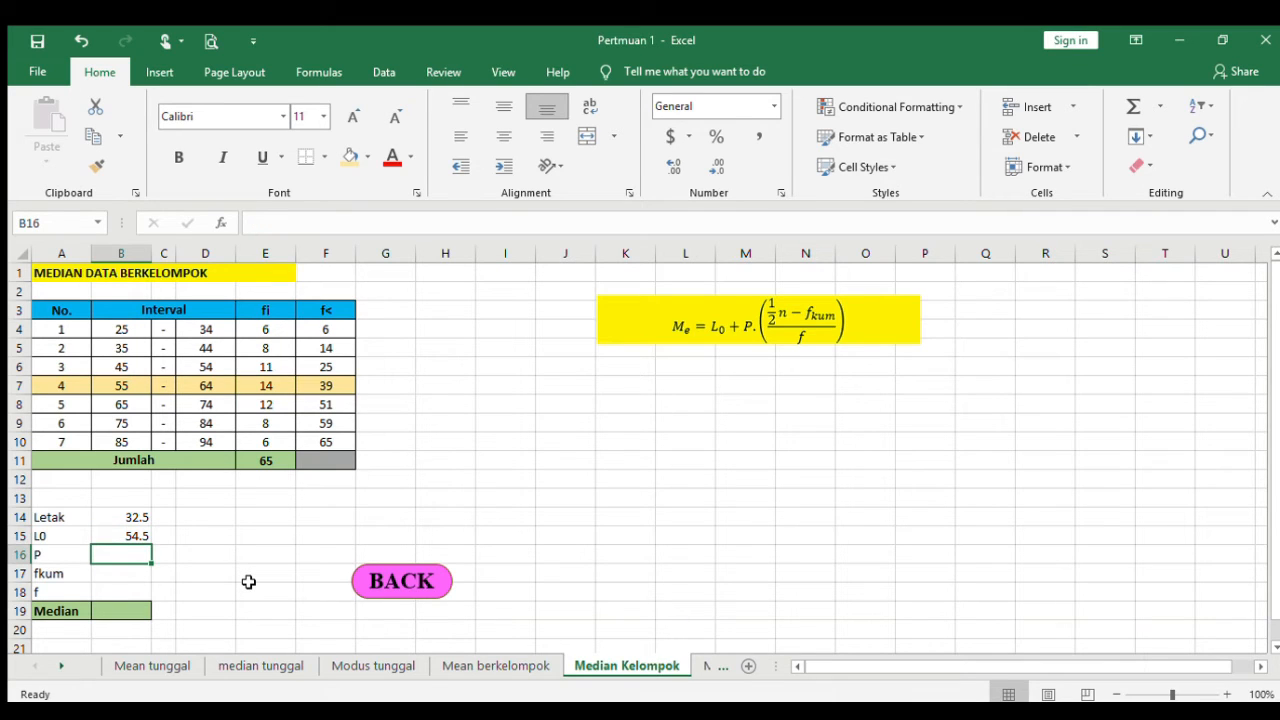
type("=")
left_click(118, 344)
type("-")
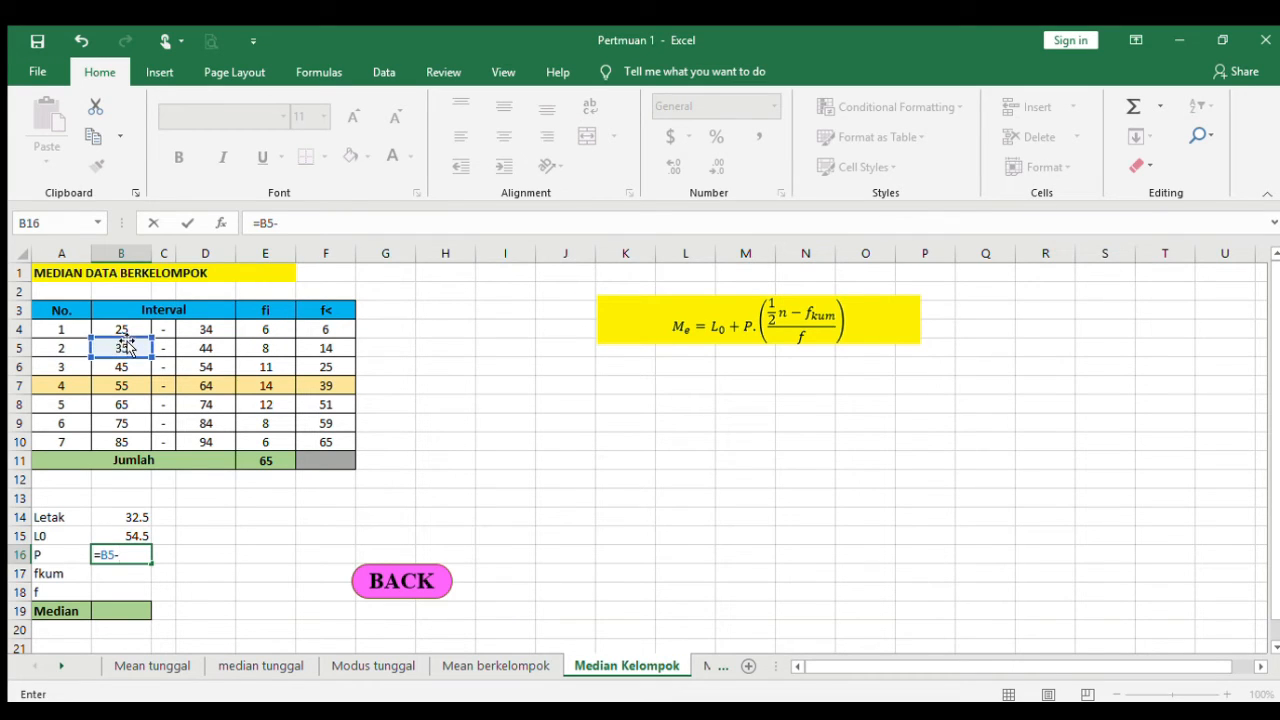
left_click(120, 329)
key("Return")
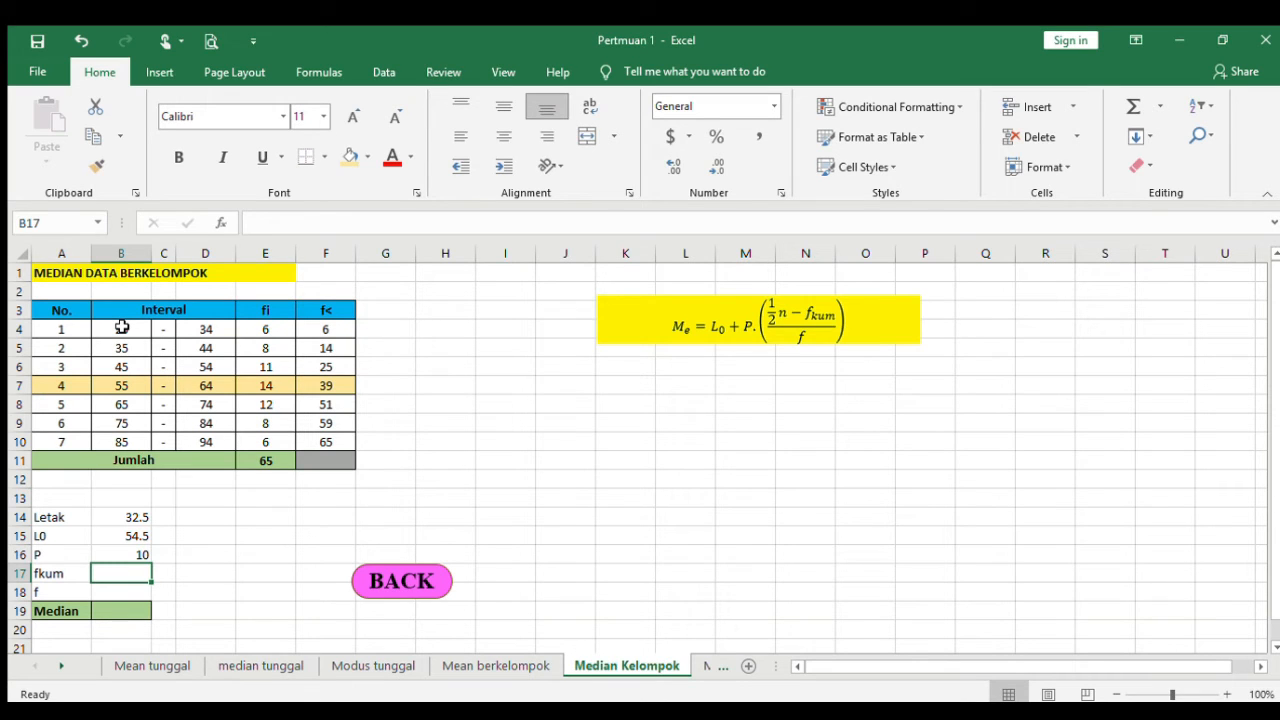
Fill the fkum cell B17 with =F6 and enter the median class frequency 14 in the f cell B18
type("=")
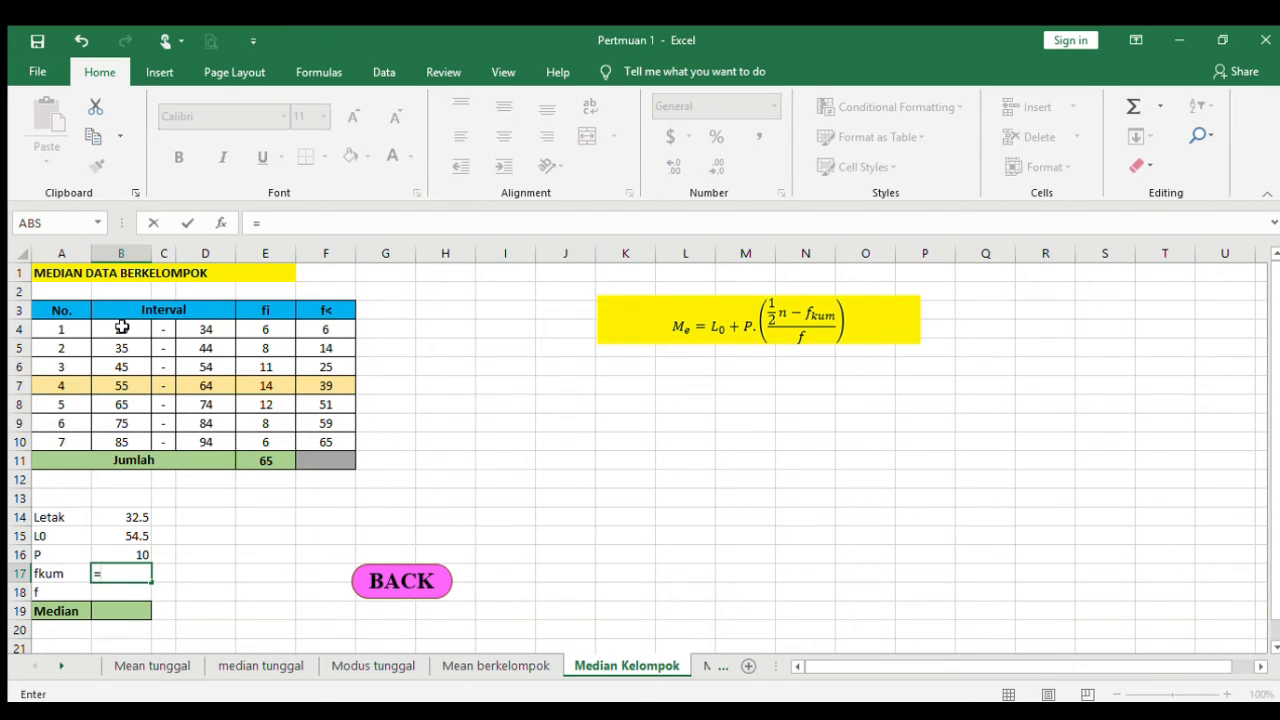
left_click(340, 367)
key("Return")
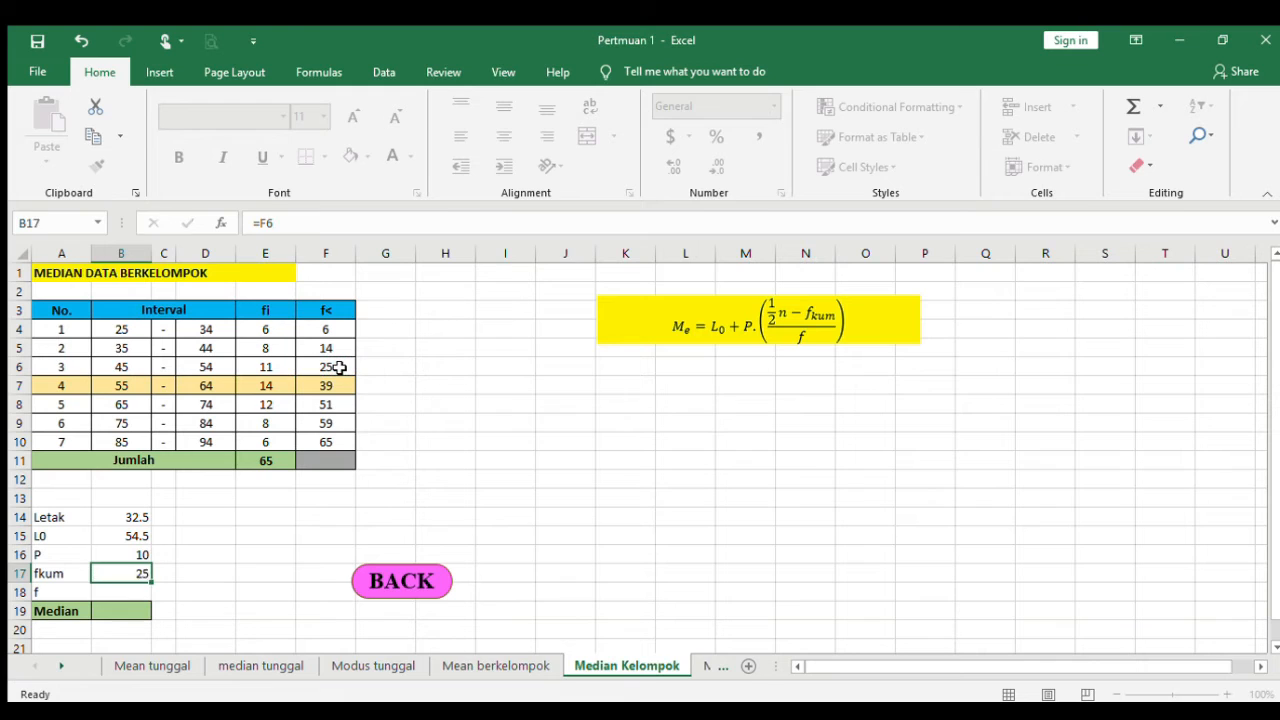
key("Up")
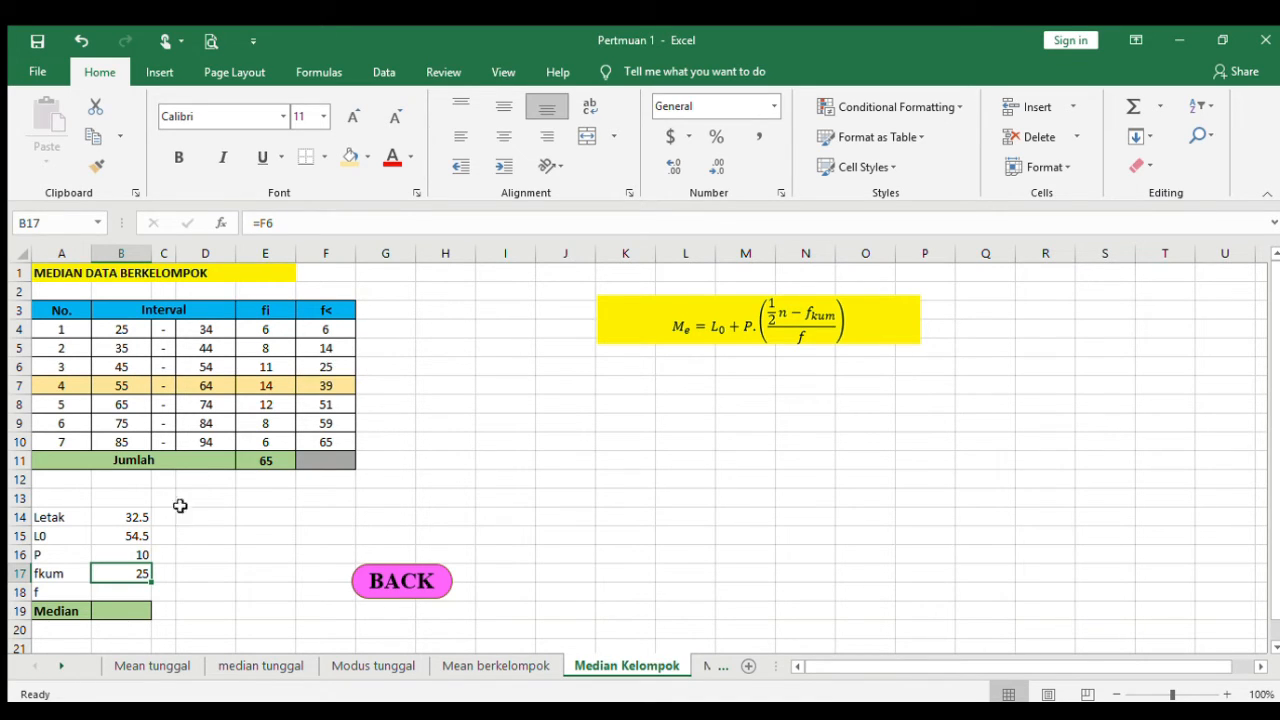
left_click(127, 591)
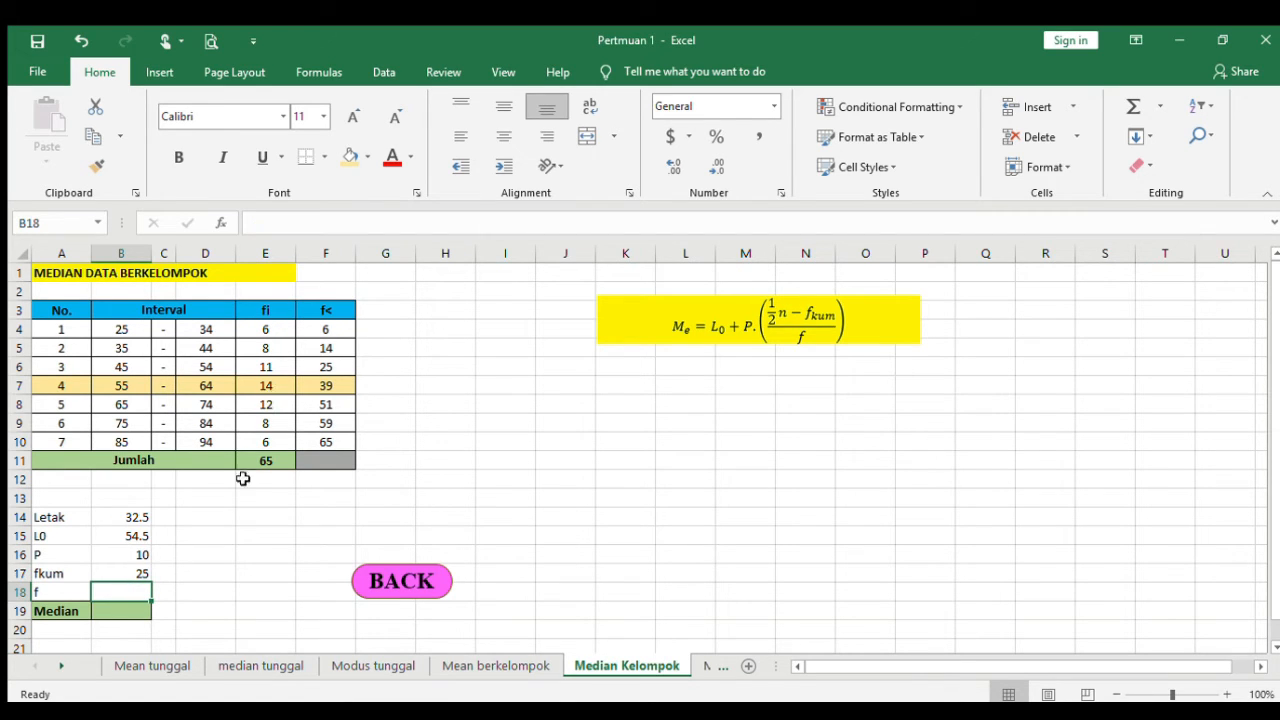
type("14")
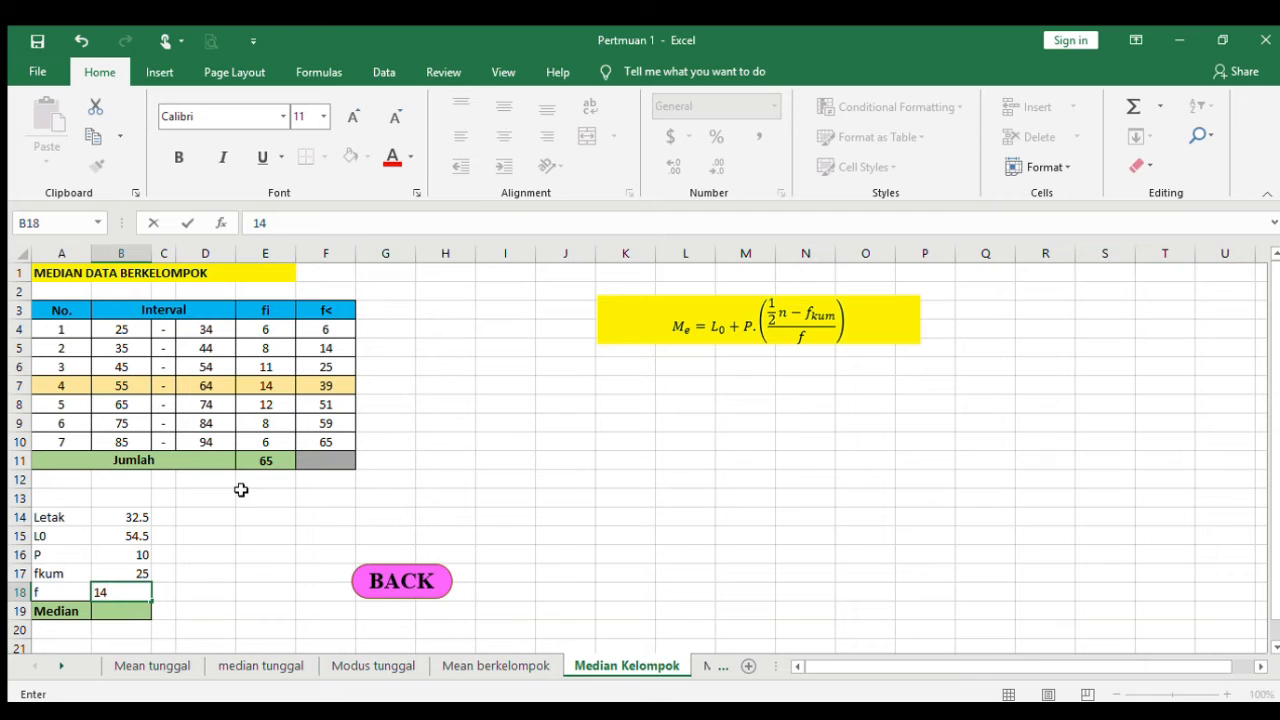
key("Return")
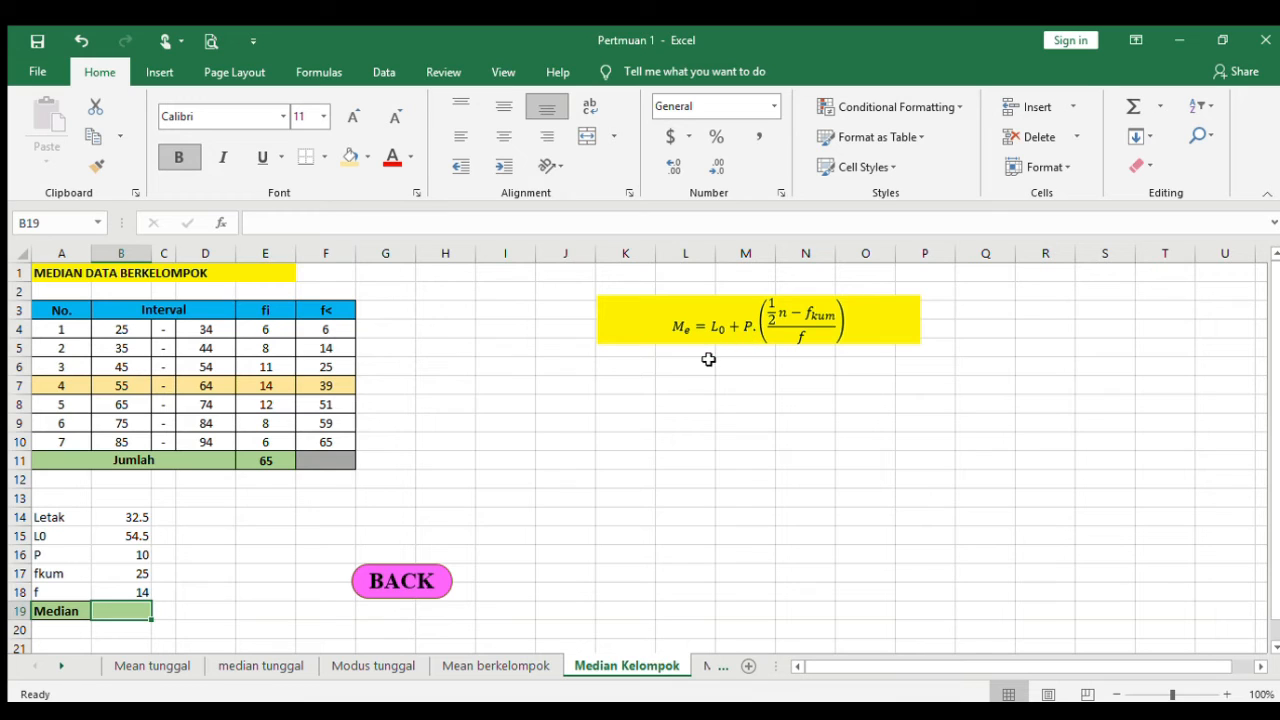
Calculate the grouped median in B19 with =B15+B16*(B14-B17)/14
type("=")
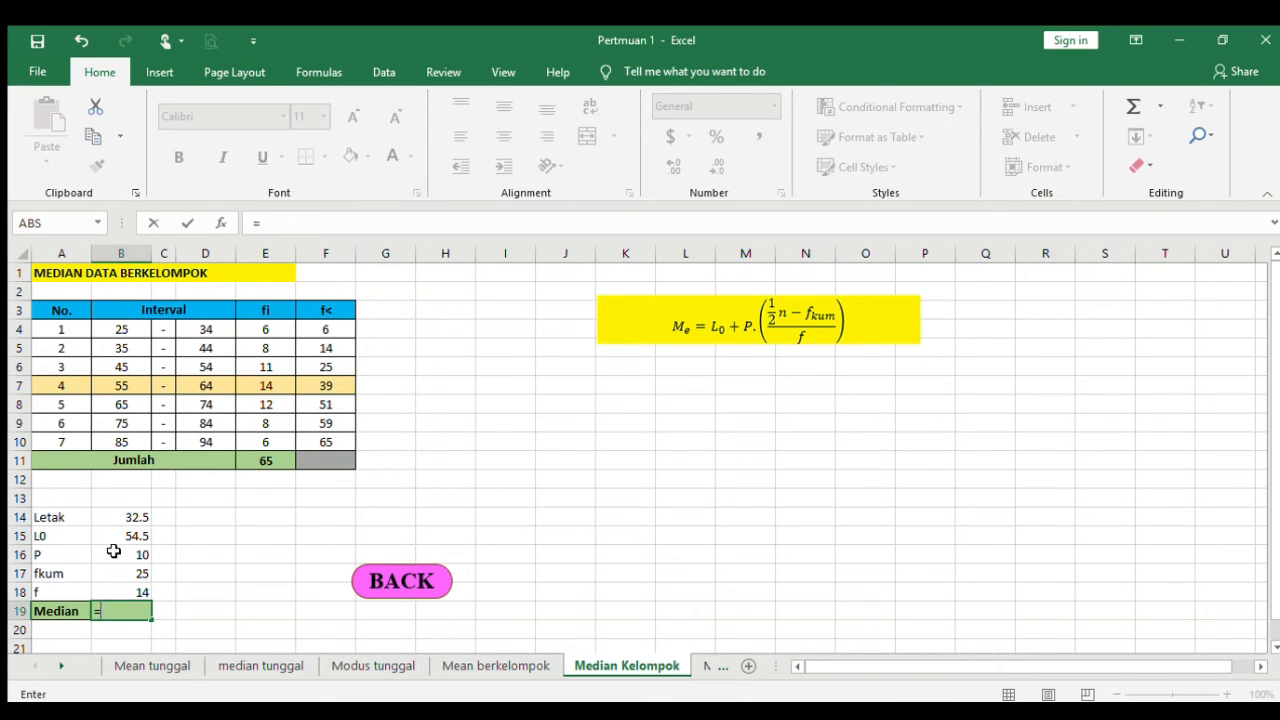
left_click(117, 536)
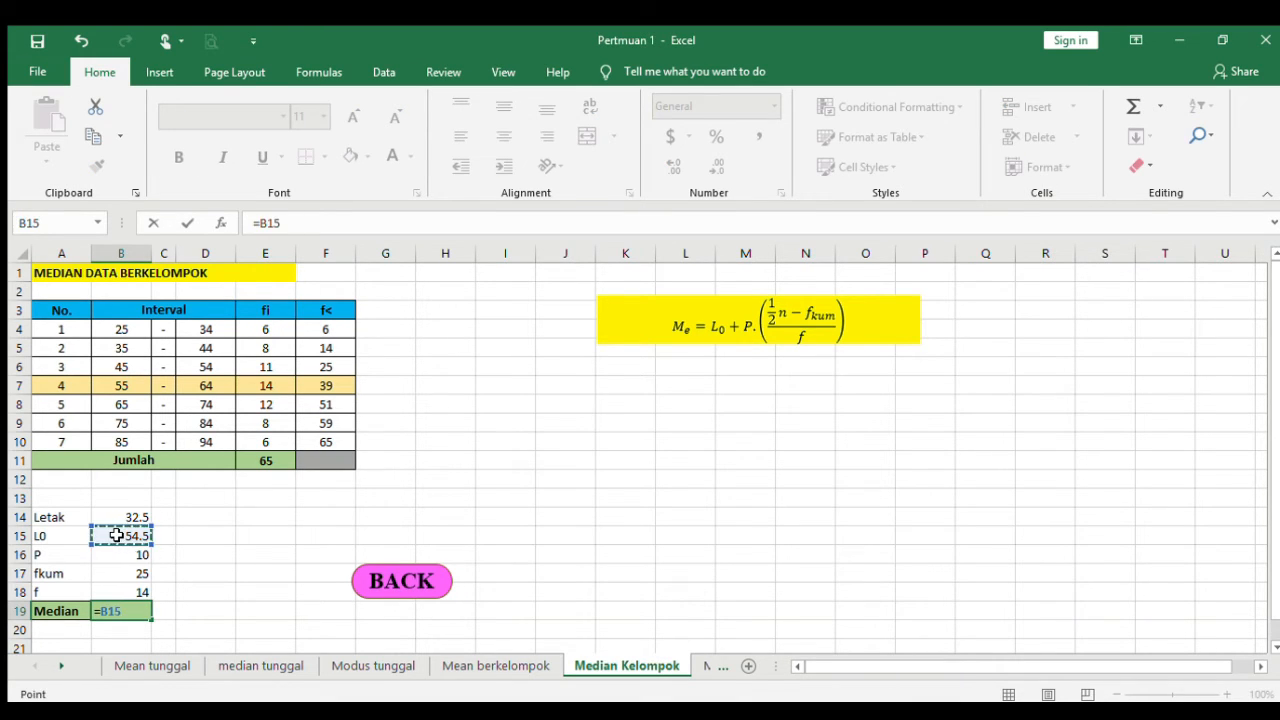
type("+")
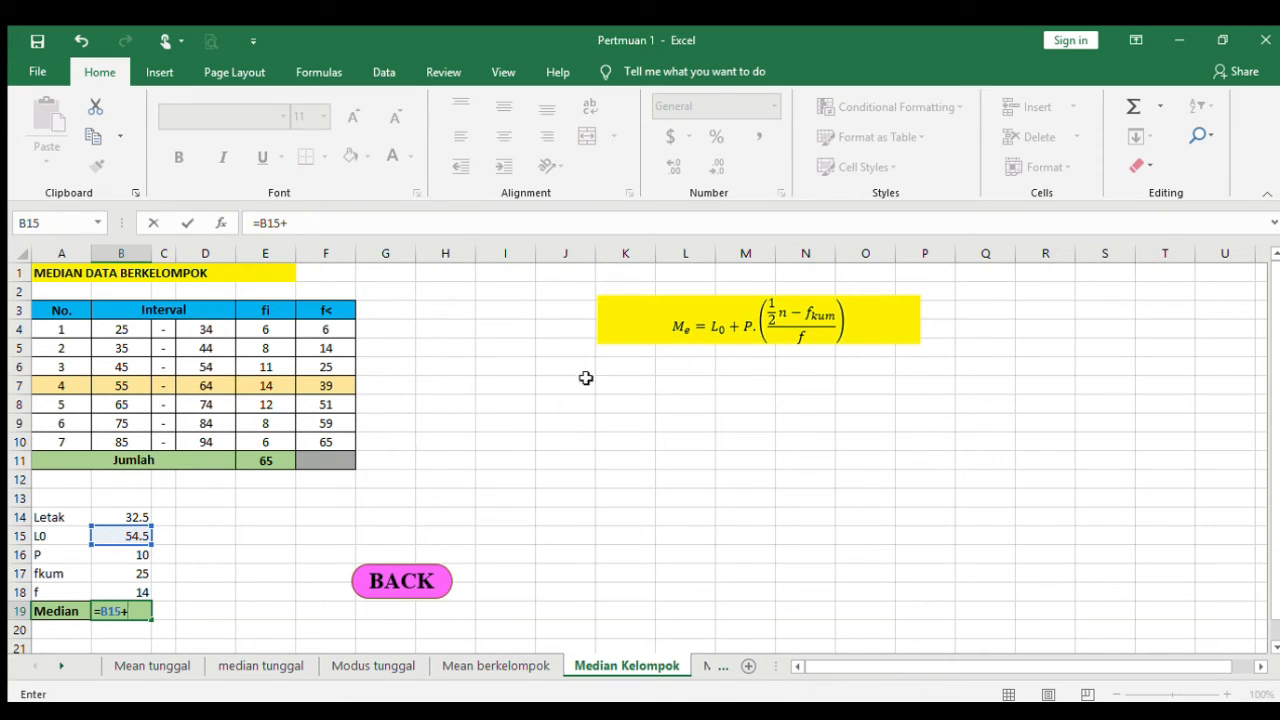
left_click(137, 558)
type("*")
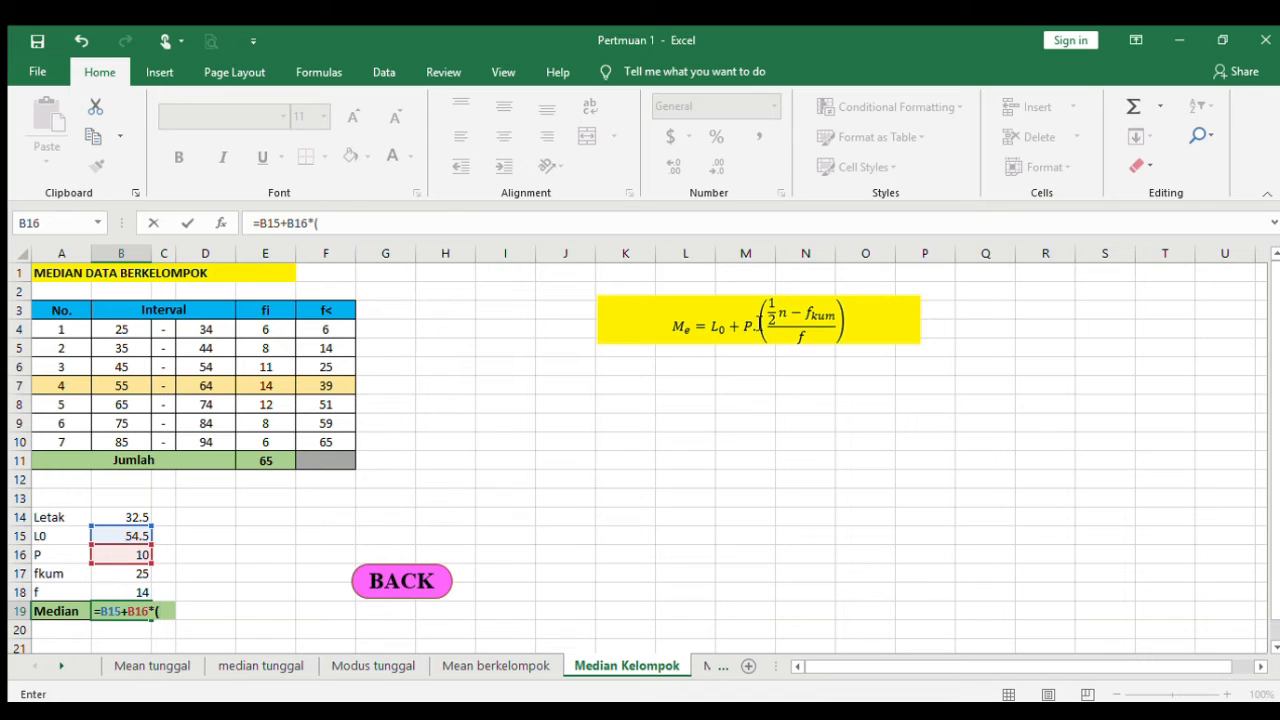
left_click(121, 517)
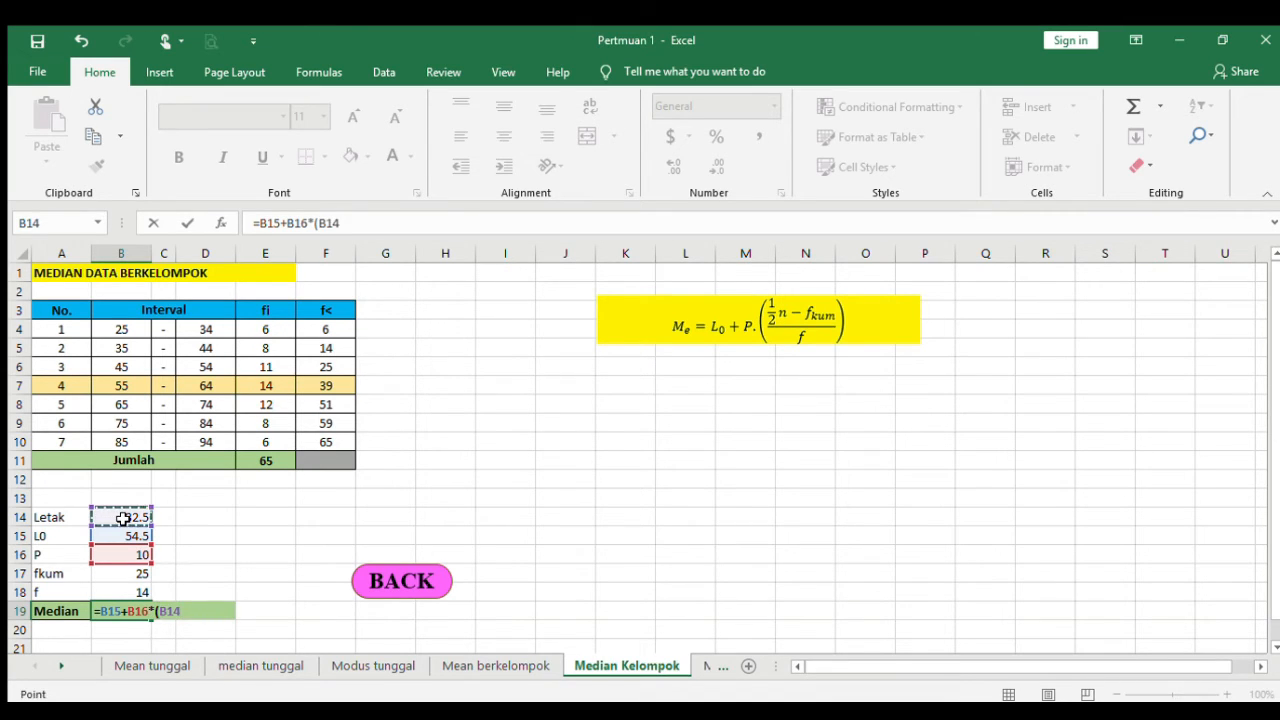
type("-")
left_click(129, 572)
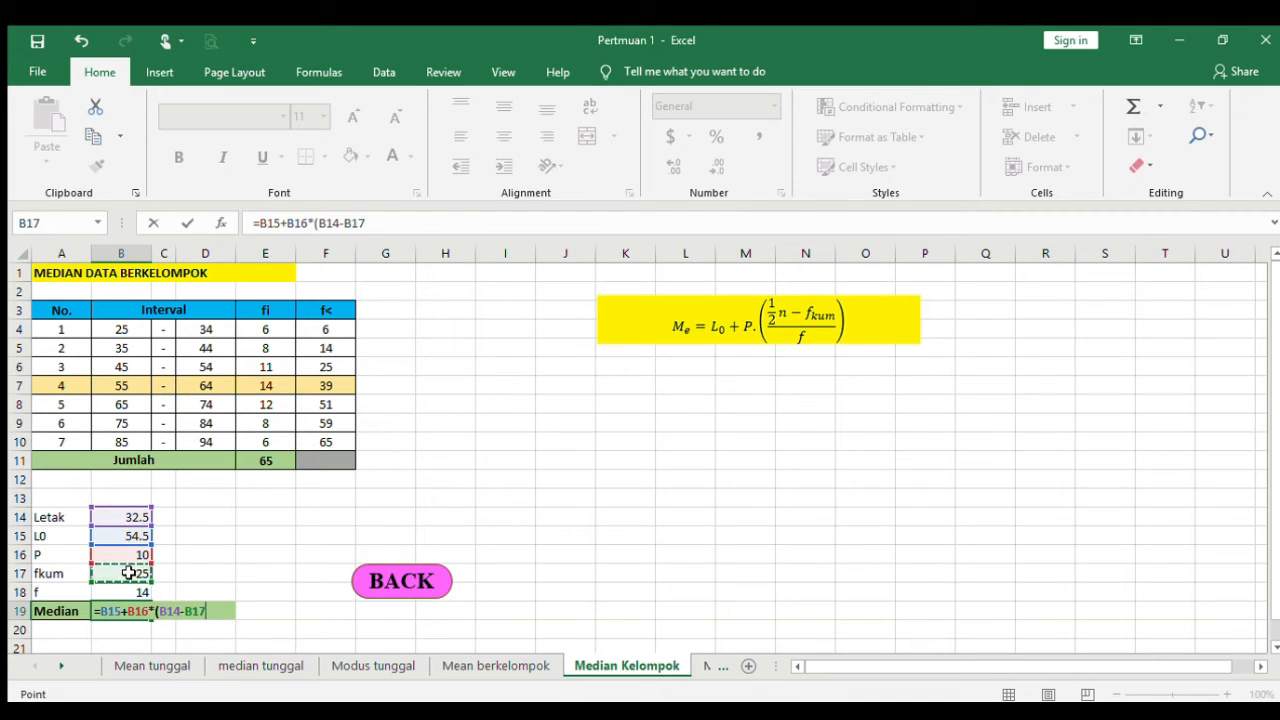
type(")/14")
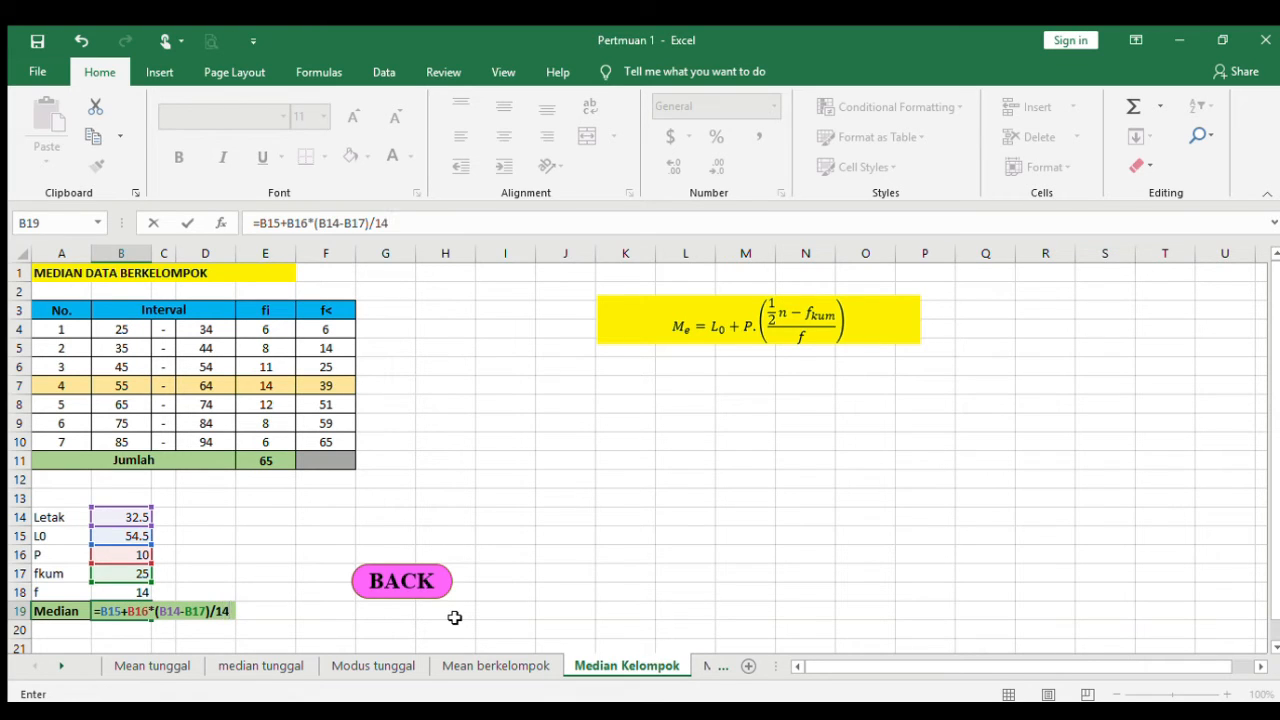
key("ctrl+Return")
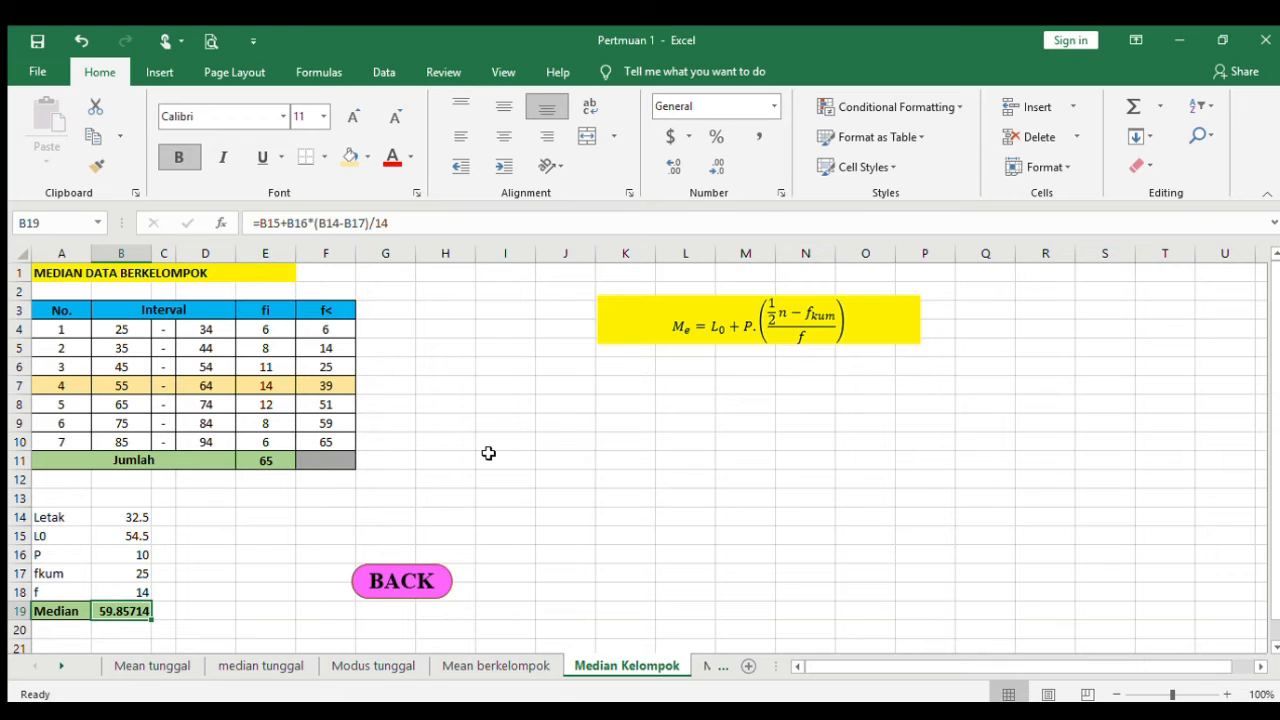
Format the Median result in B19 to one decimal place
left_click(716, 166)
left_click(716, 166)
left_click(709, 164)
left_click(709, 164)
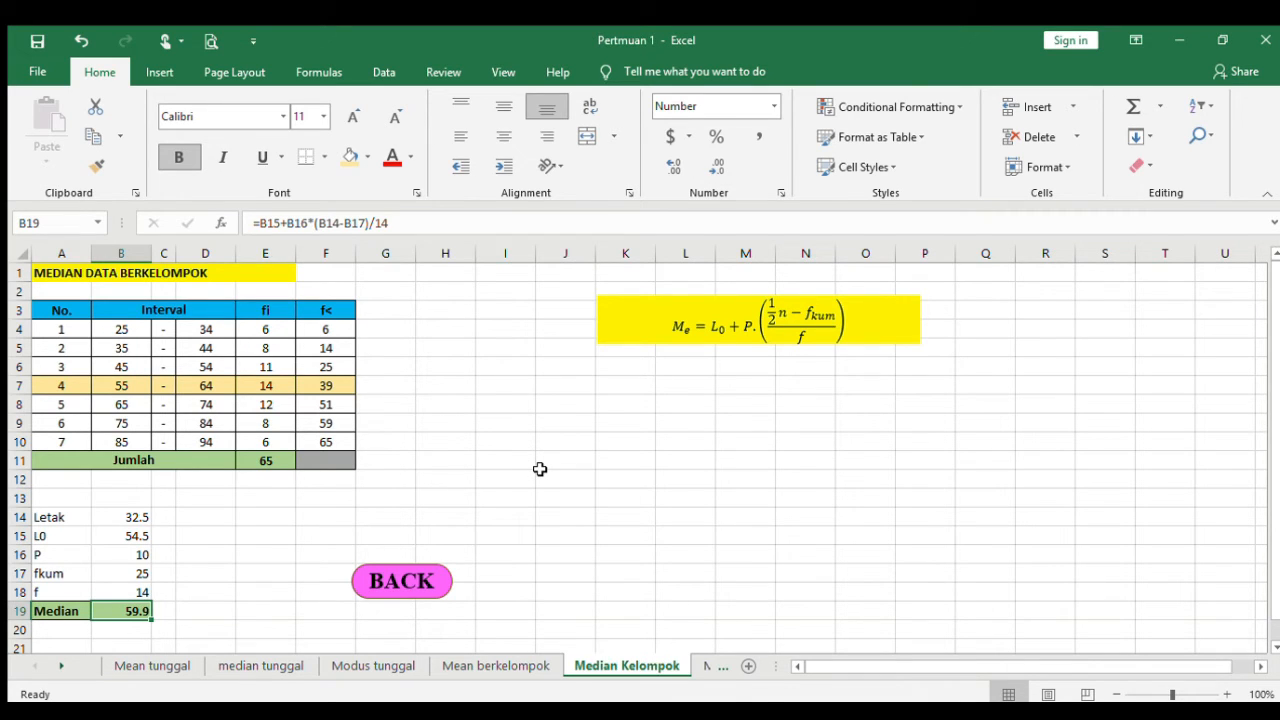
Switch to the Modus Kelompok sheet and highlight the modal class row A7:E7 with a light gold fill
left_click(700, 667)
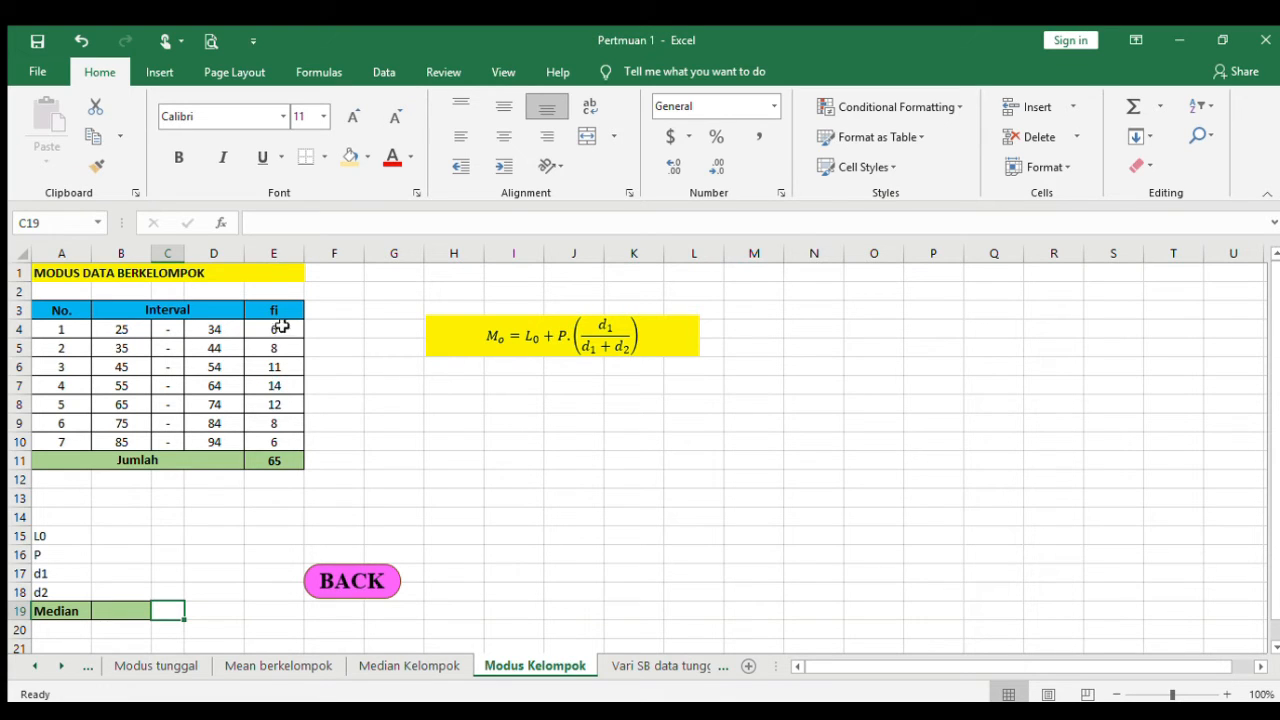
left_click(278, 393)
key("shift+Left")
key("shift+Left")
key("shift+Left")
key("shift+Left")
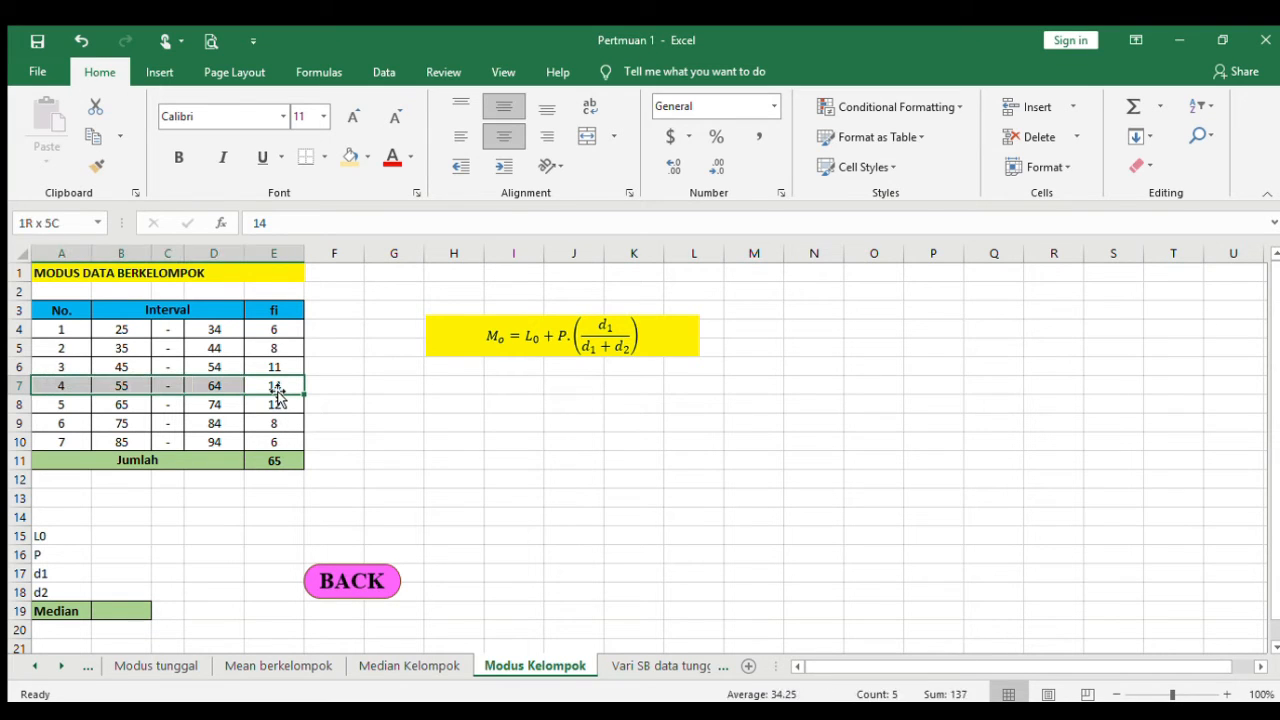
left_click(348, 156)
left_click(379, 550)
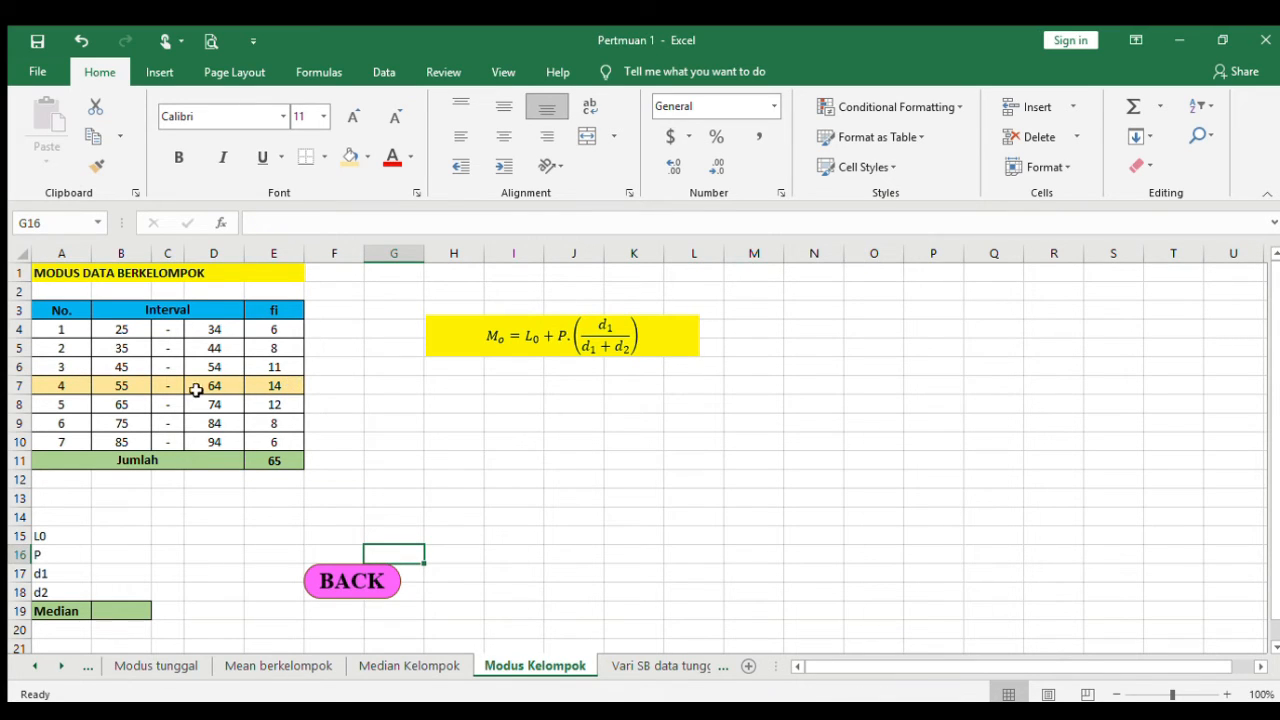
Calculate the modal class's lower boundary in the L0 cell B15 with =B7-0.5
left_click(105, 534)
type("=")
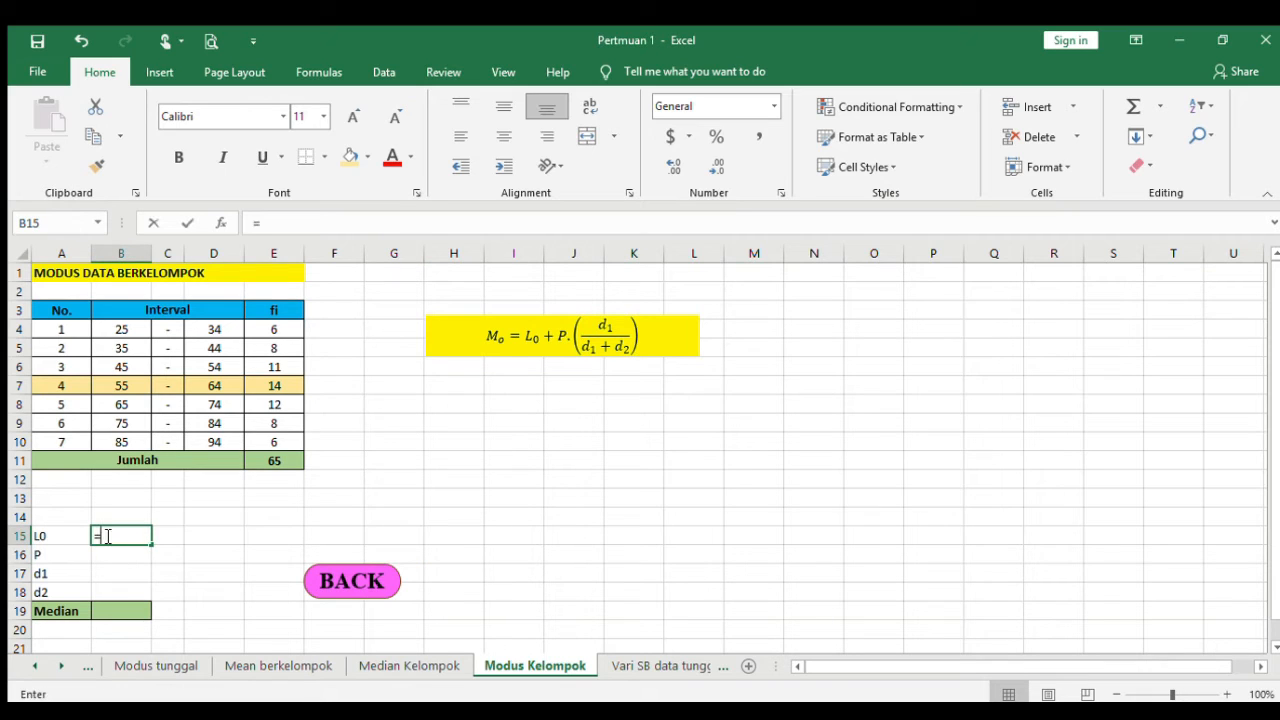
left_click(120, 383)
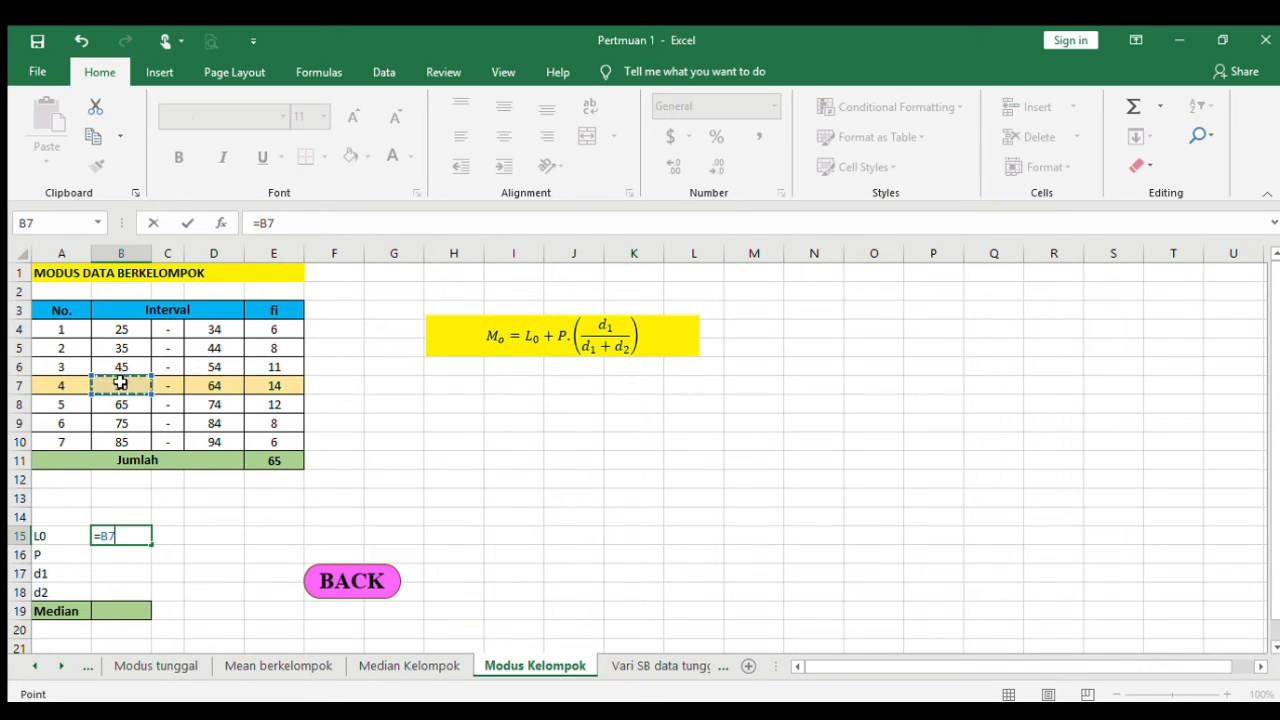
type("-0.5")
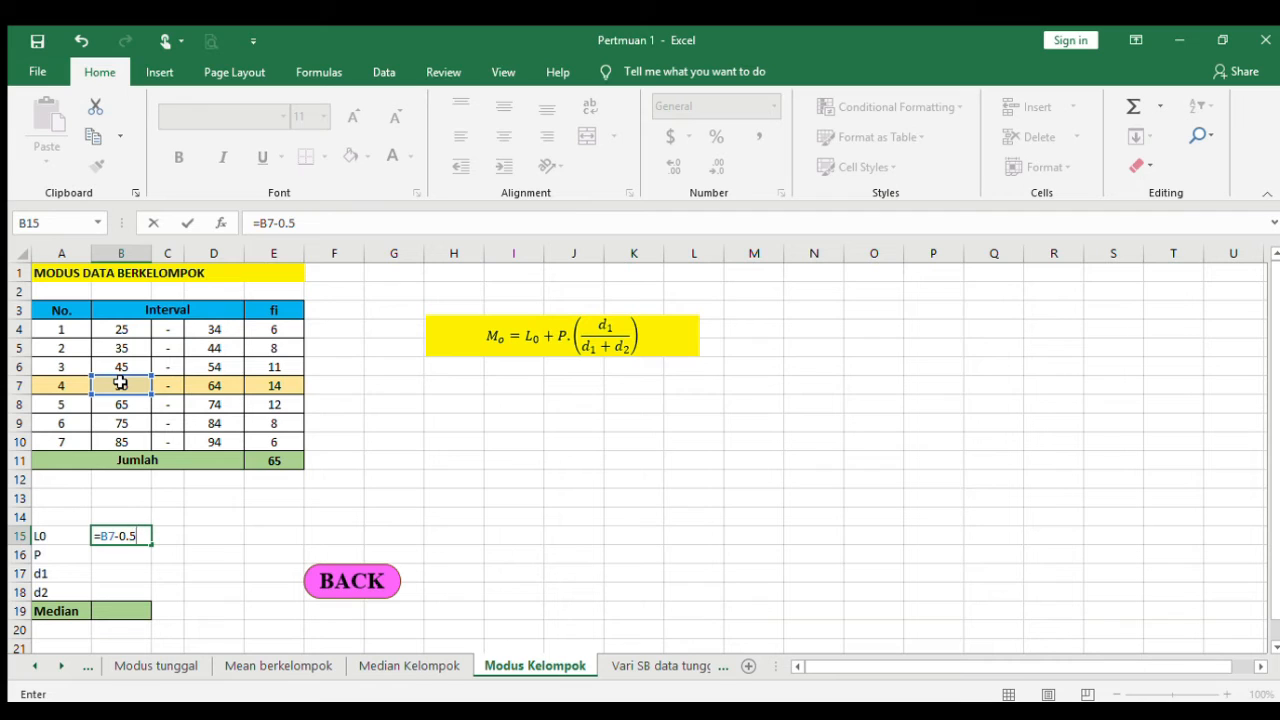
key("Return")
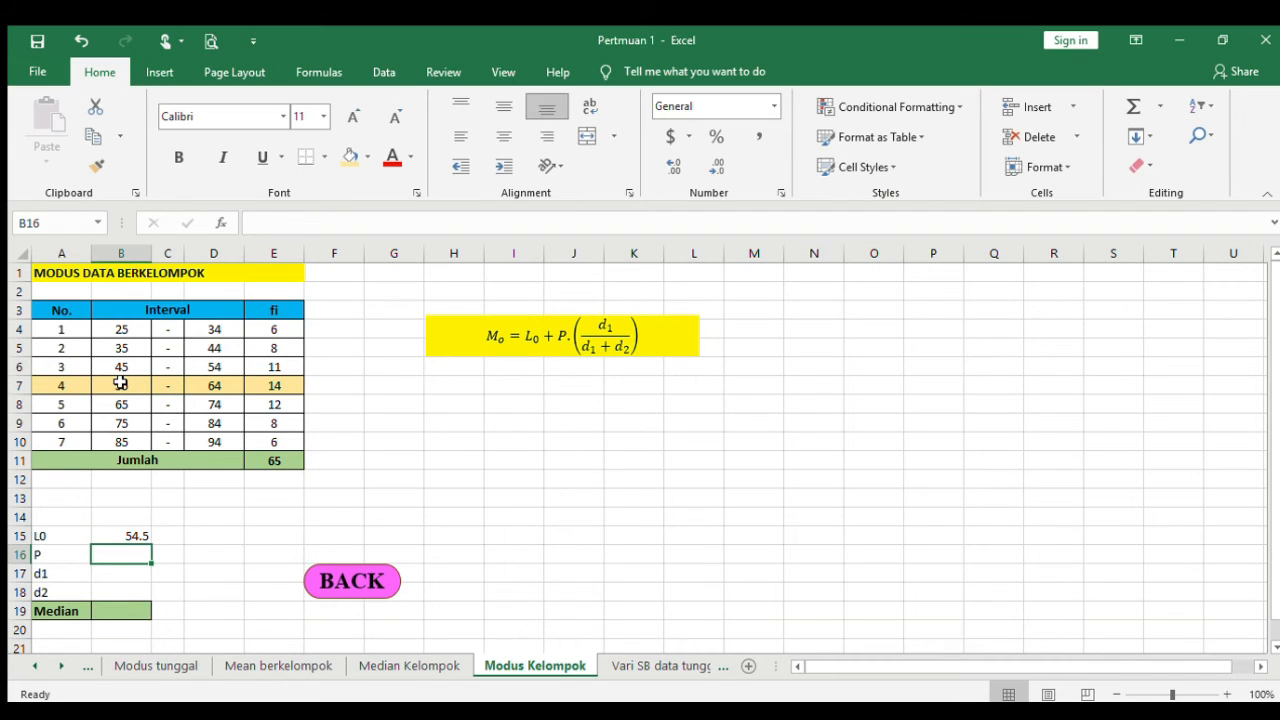
Calculate the class width in the P cell B16 with =B5-B4
type("=")
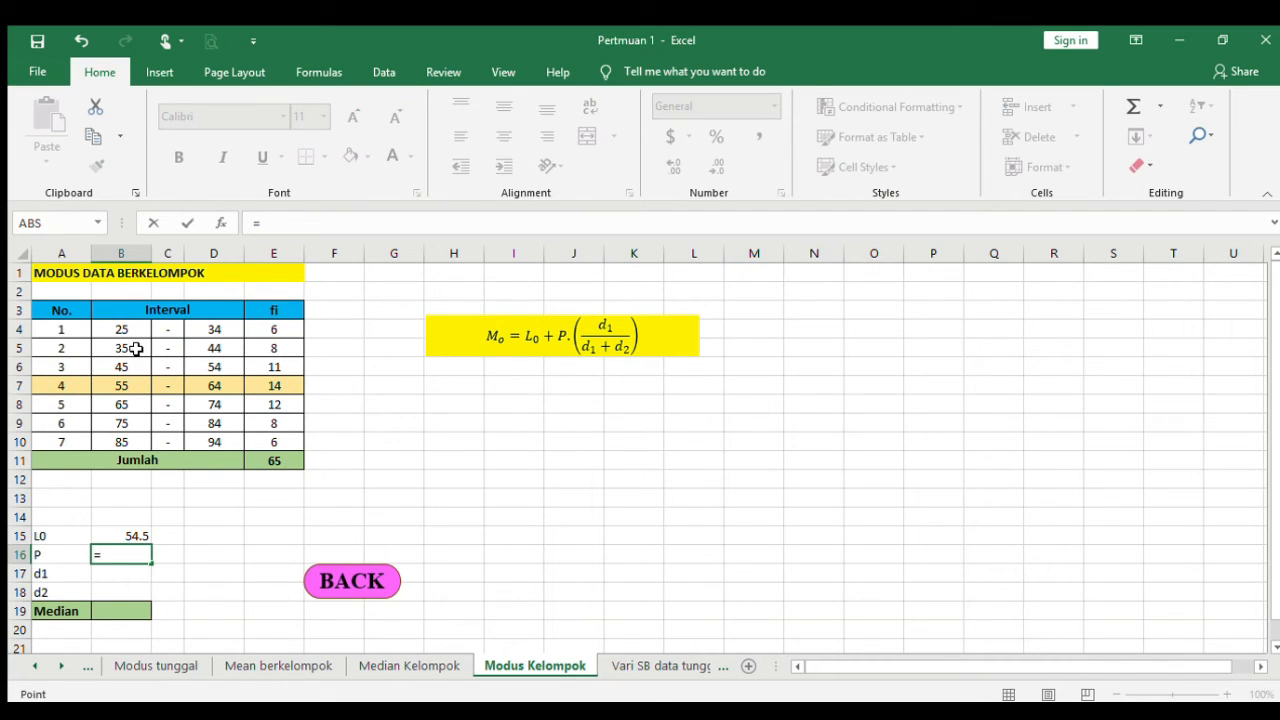
left_click(136, 348)
type("-")
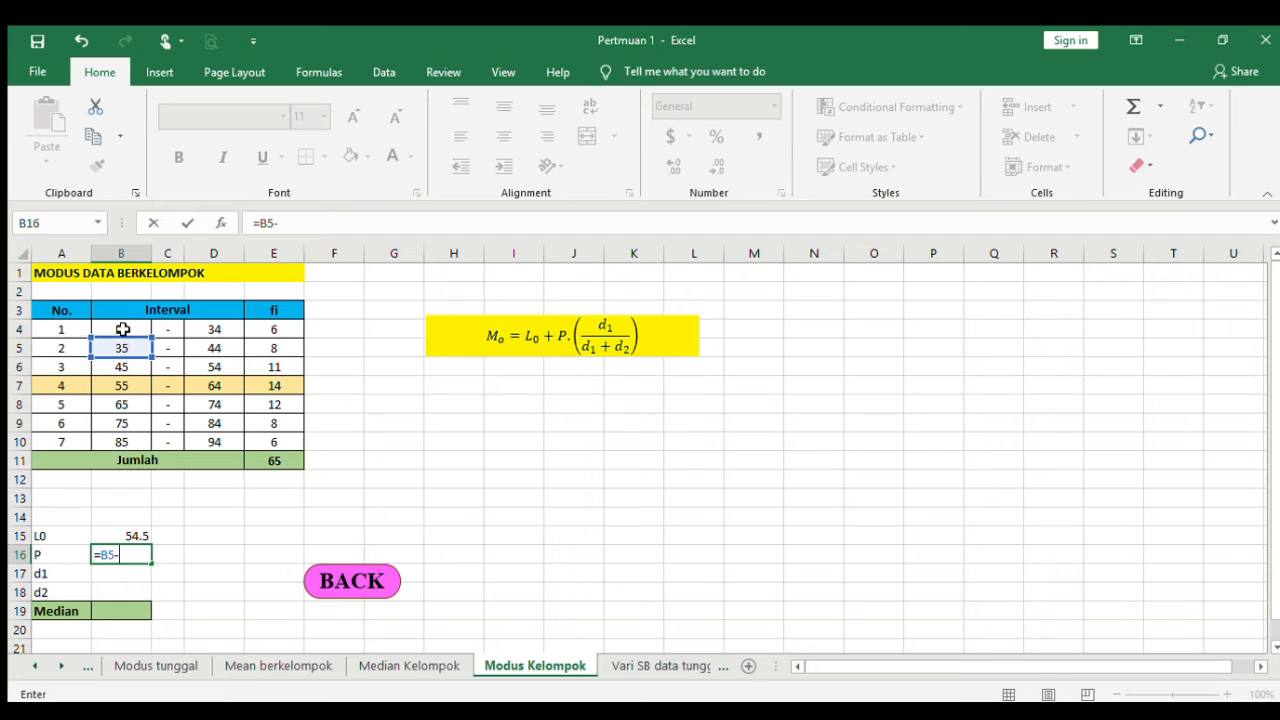
left_click(122, 329)
key("Return")
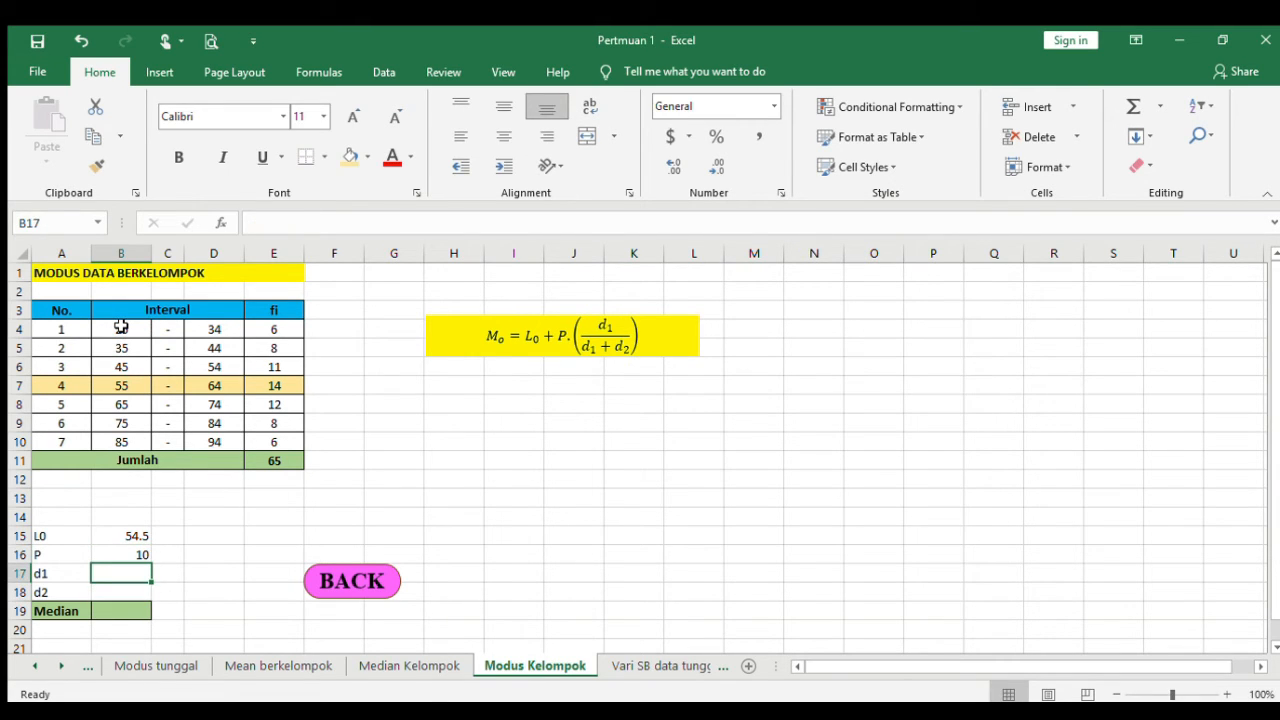
Calculate the frequency difference from the preceding class in the d1 cell B17 with =E7-E6
type("=")
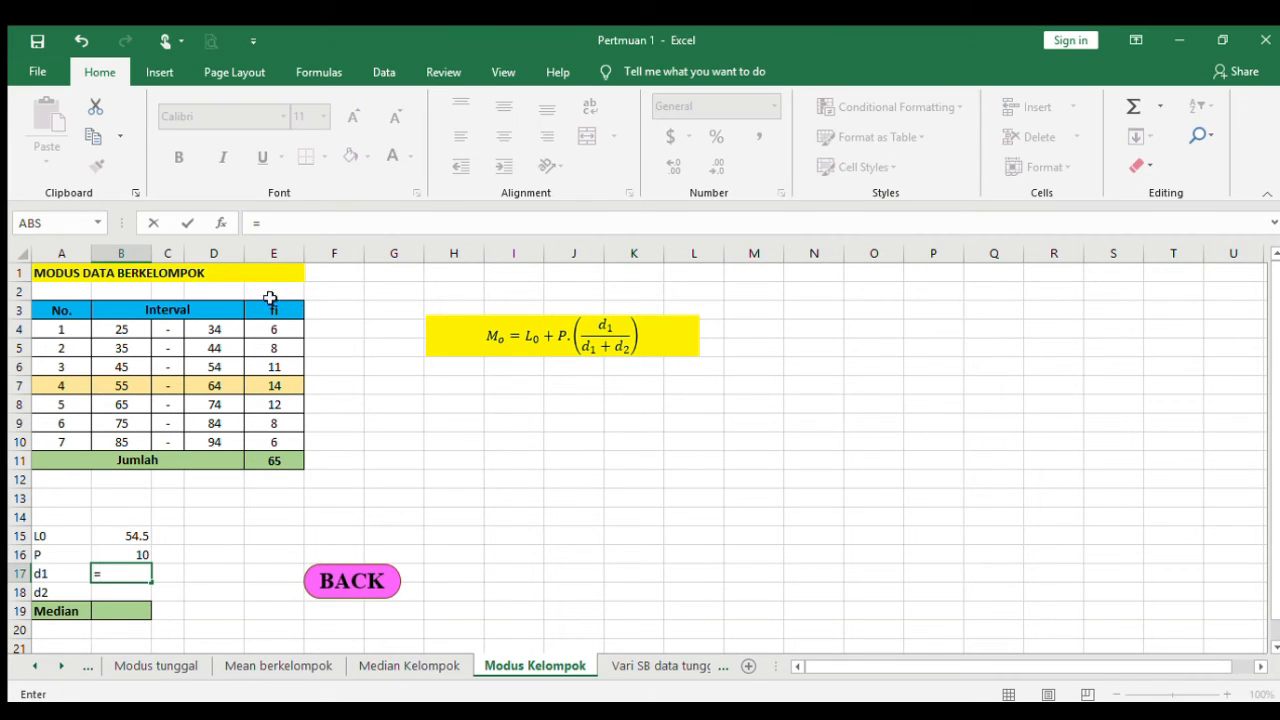
left_click(287, 384)
type("_")
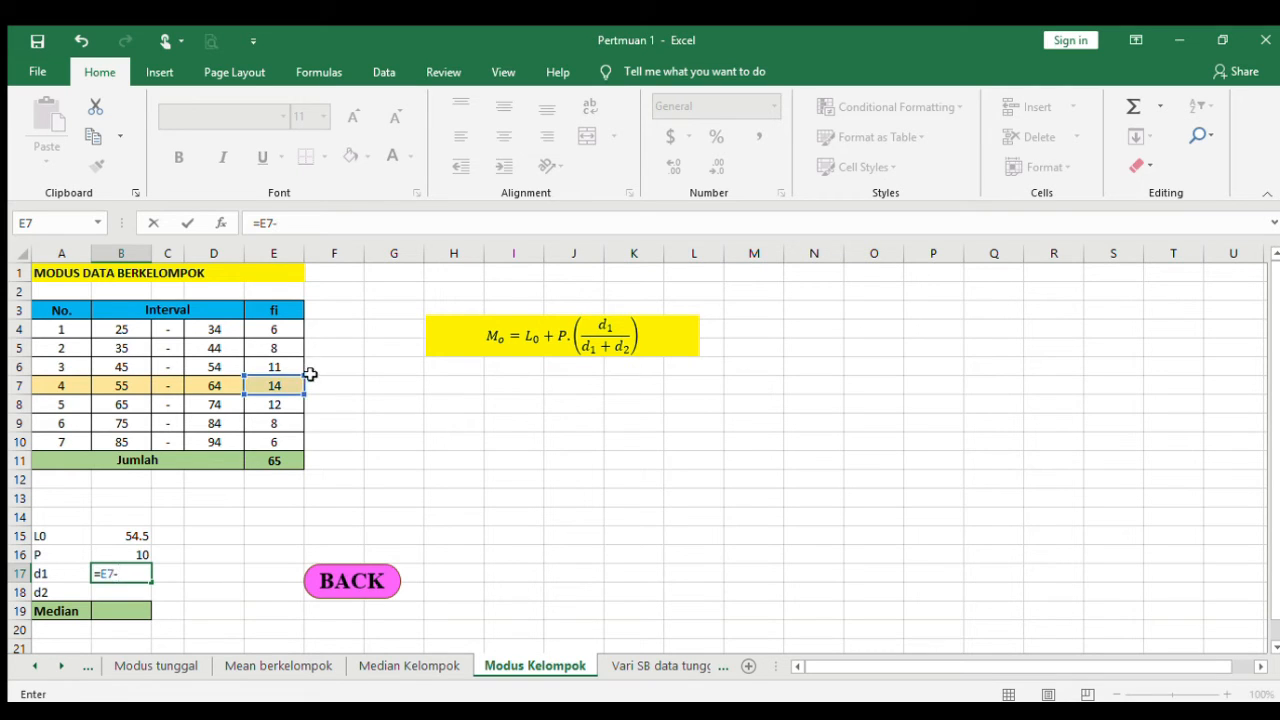
left_click(288, 366)
key("Return")
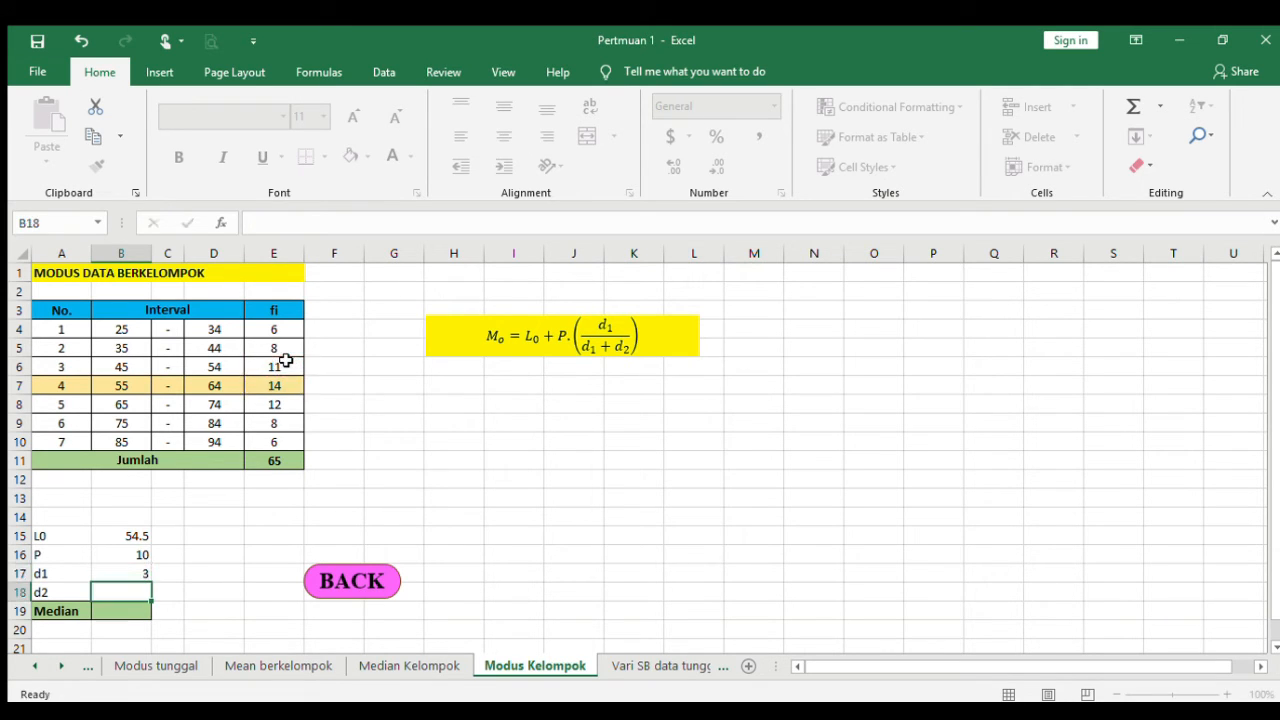
Calculate the frequency difference from the following class in the d2 cell B18 with =E7-E8
type("=")
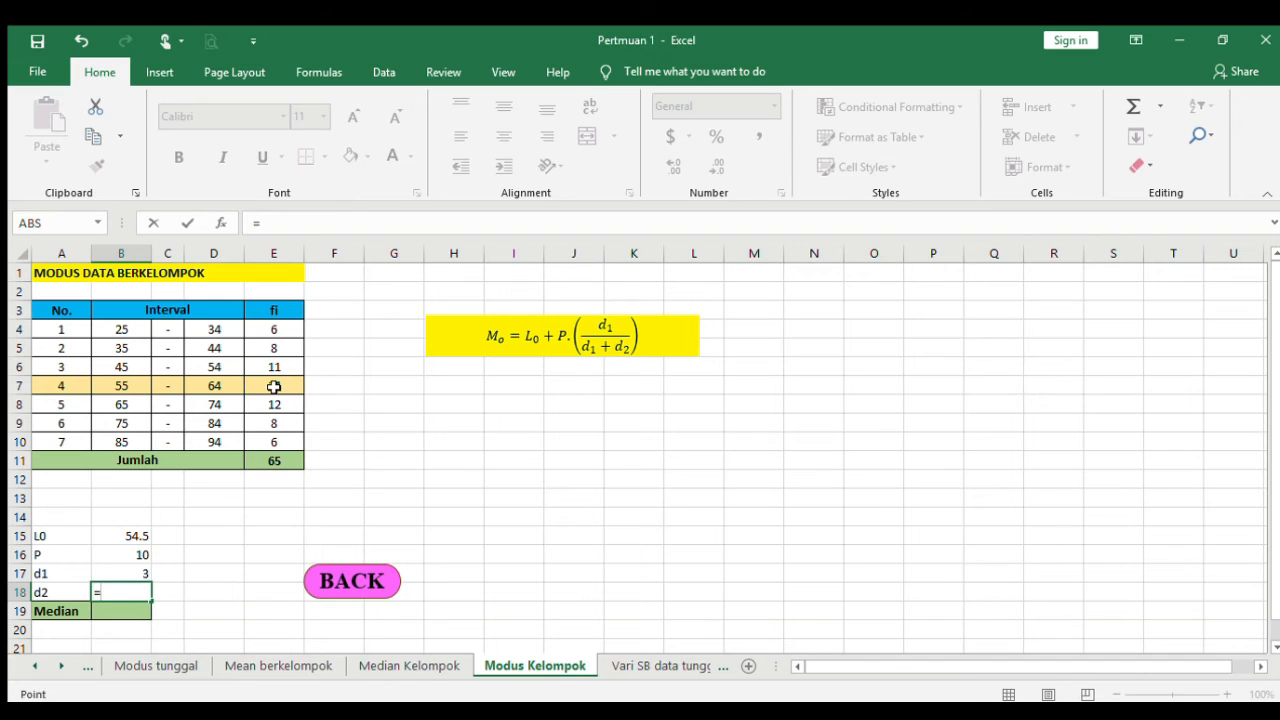
left_click(273, 386)
type("-")
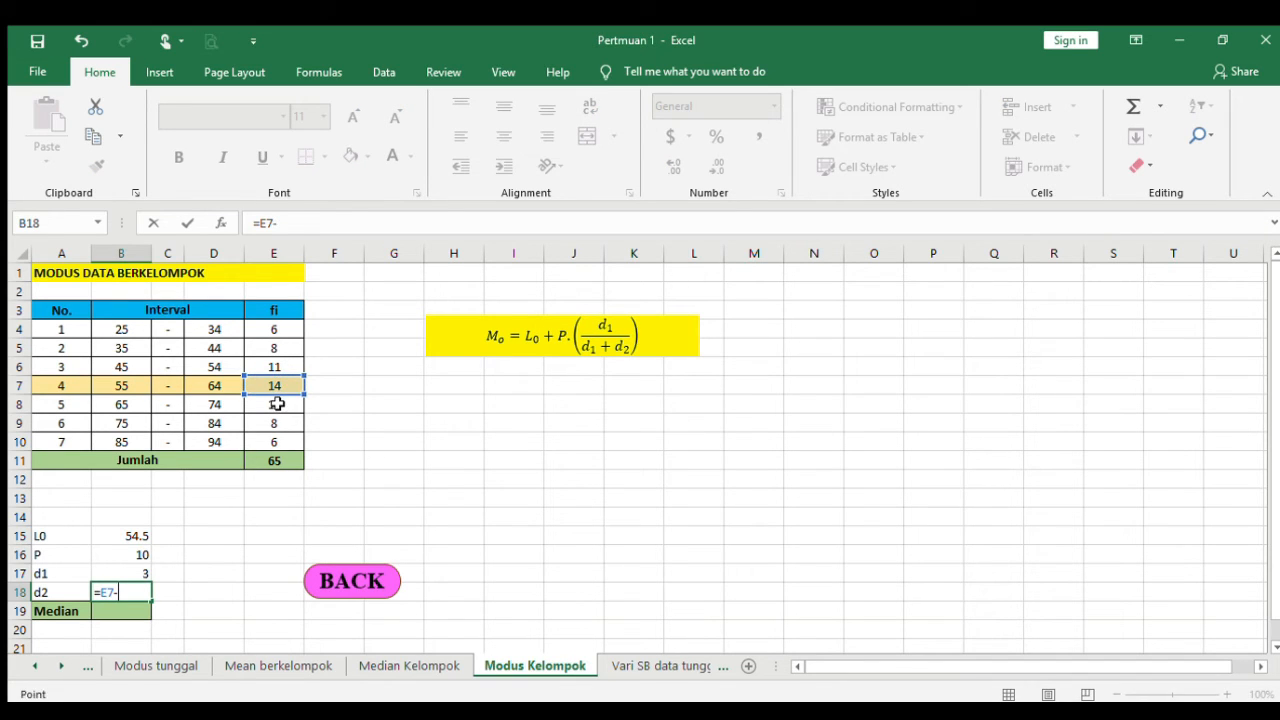
left_click(277, 403)
key("Return")
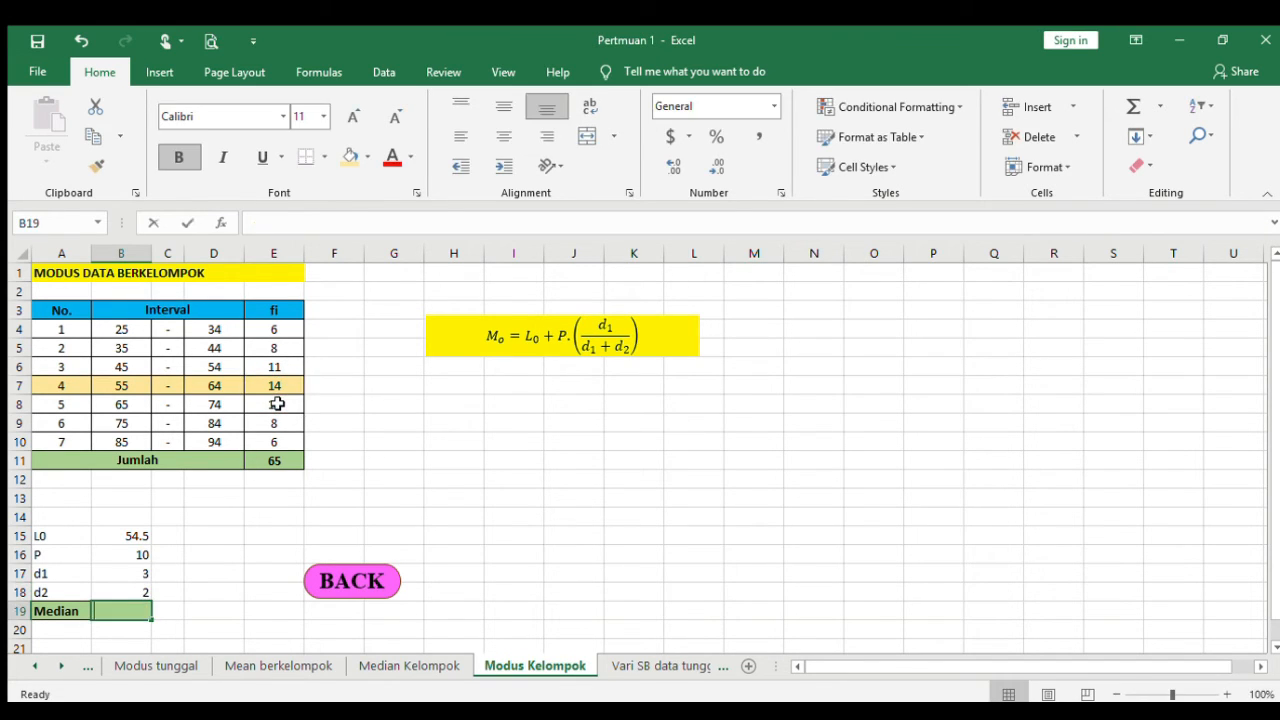
Replace the result label in A19 with Modus
type("=")
key("BackSpace")
key("Left")
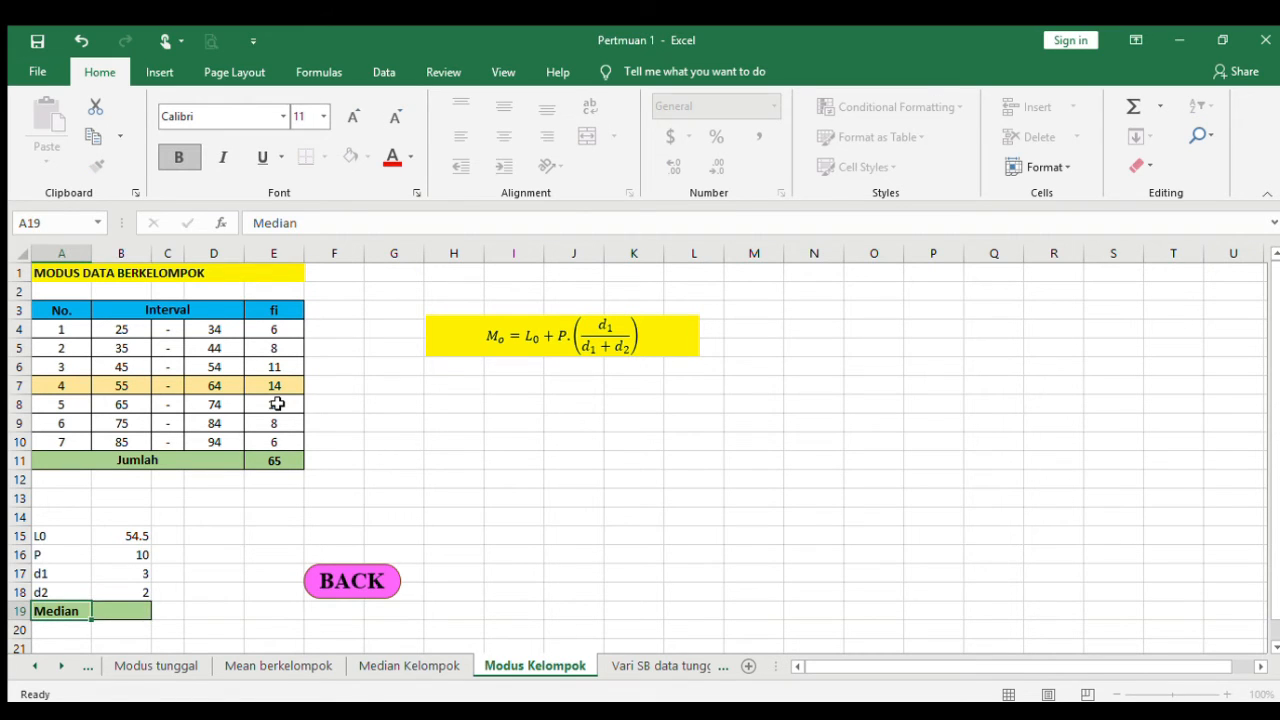
type("Modus")
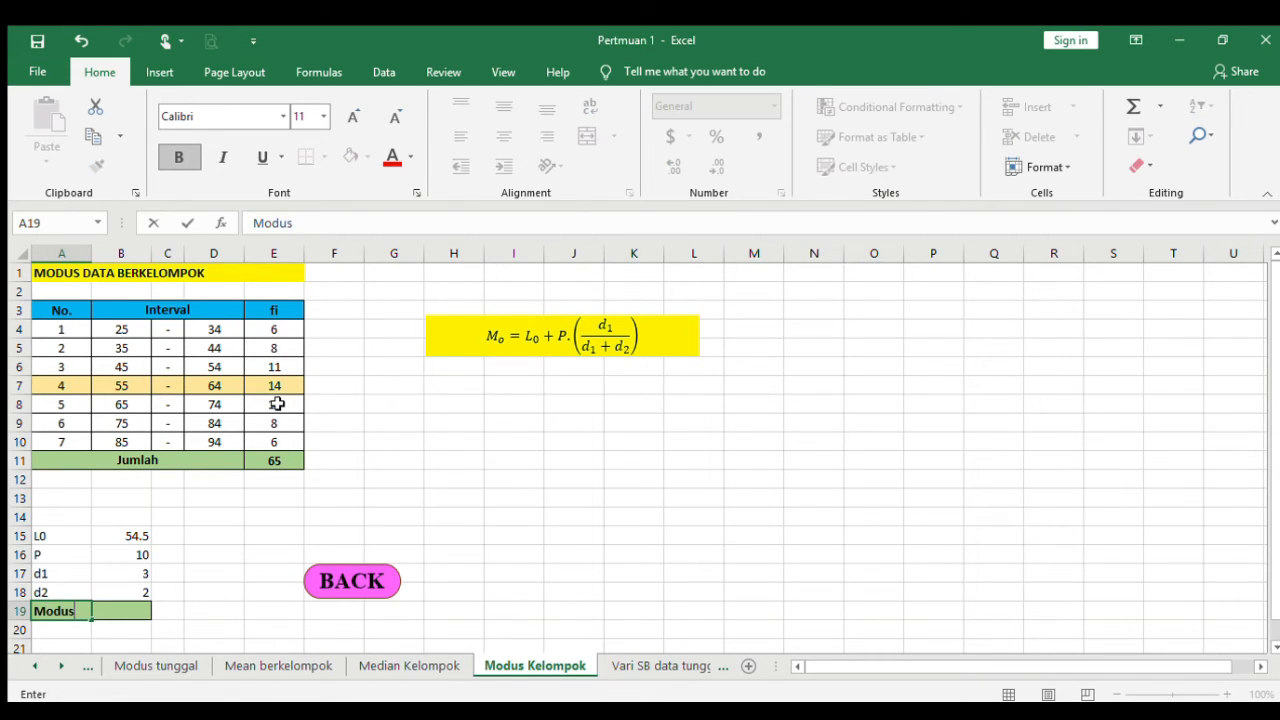
key("Tab")
Calculate the grouped mode in B19 with =B15+B16*(B17/(B17+B18))
type("=")
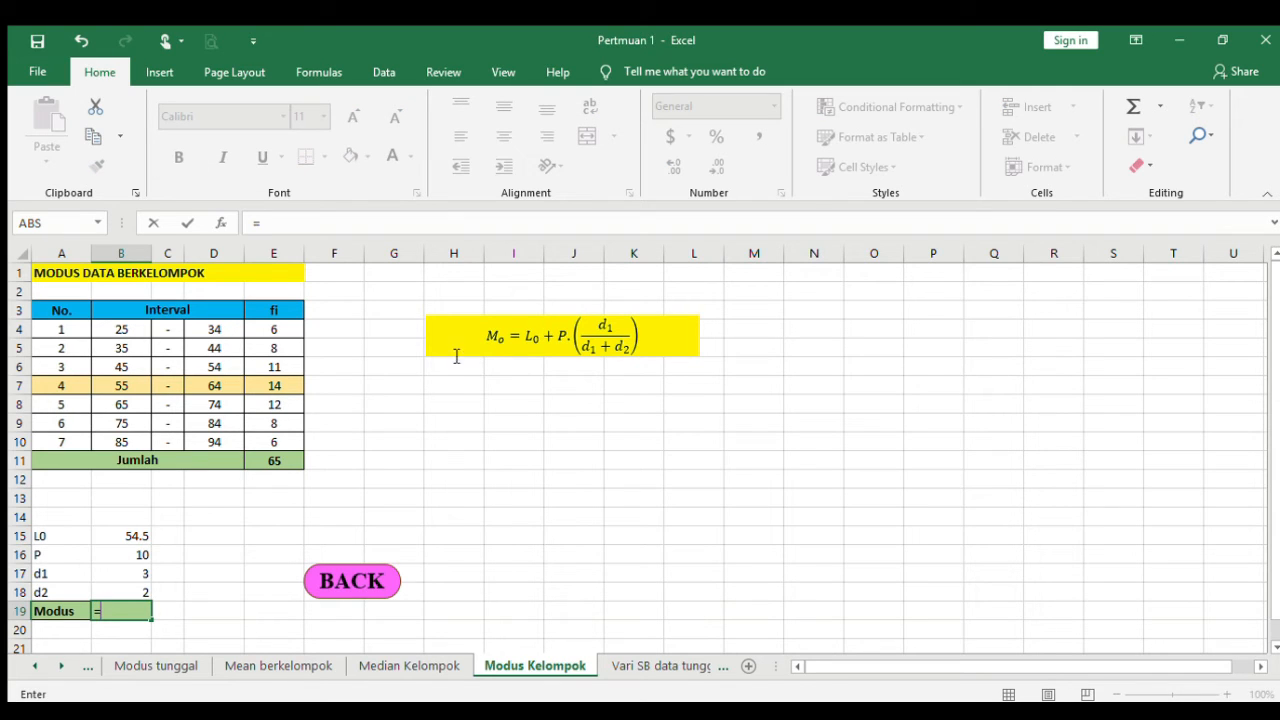
left_click(127, 535)
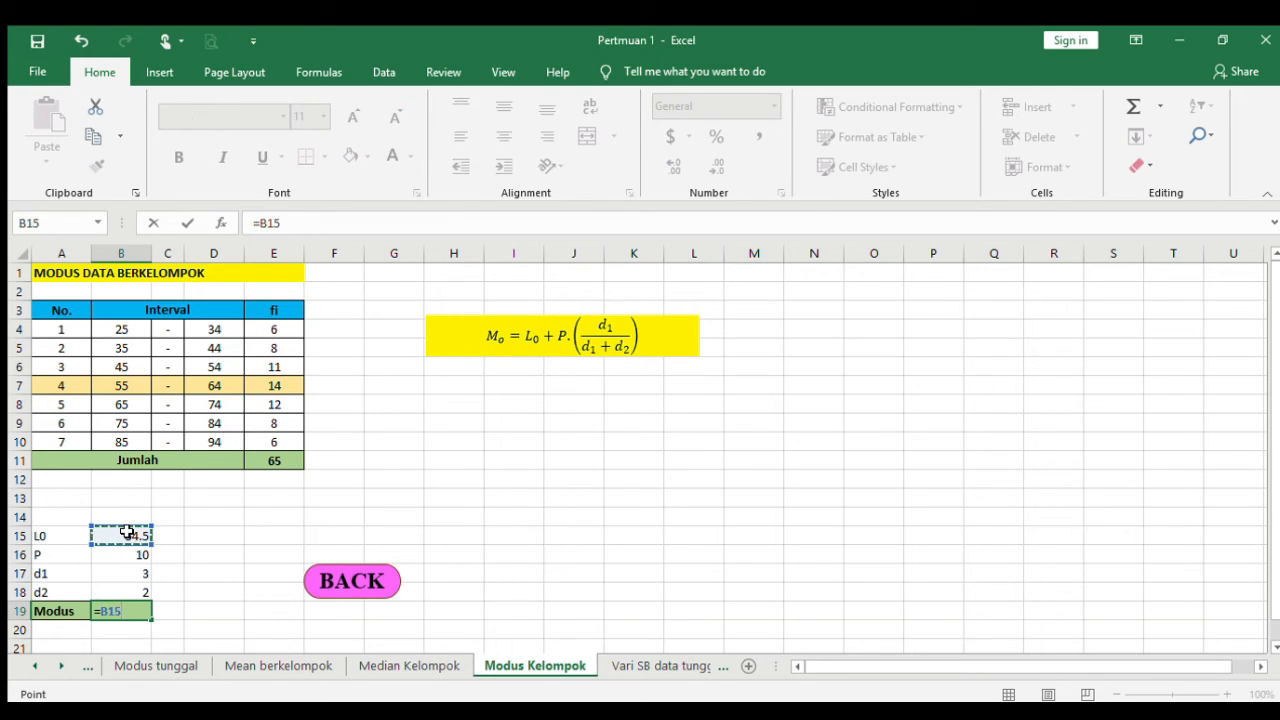
type("+")
left_click(116, 553)
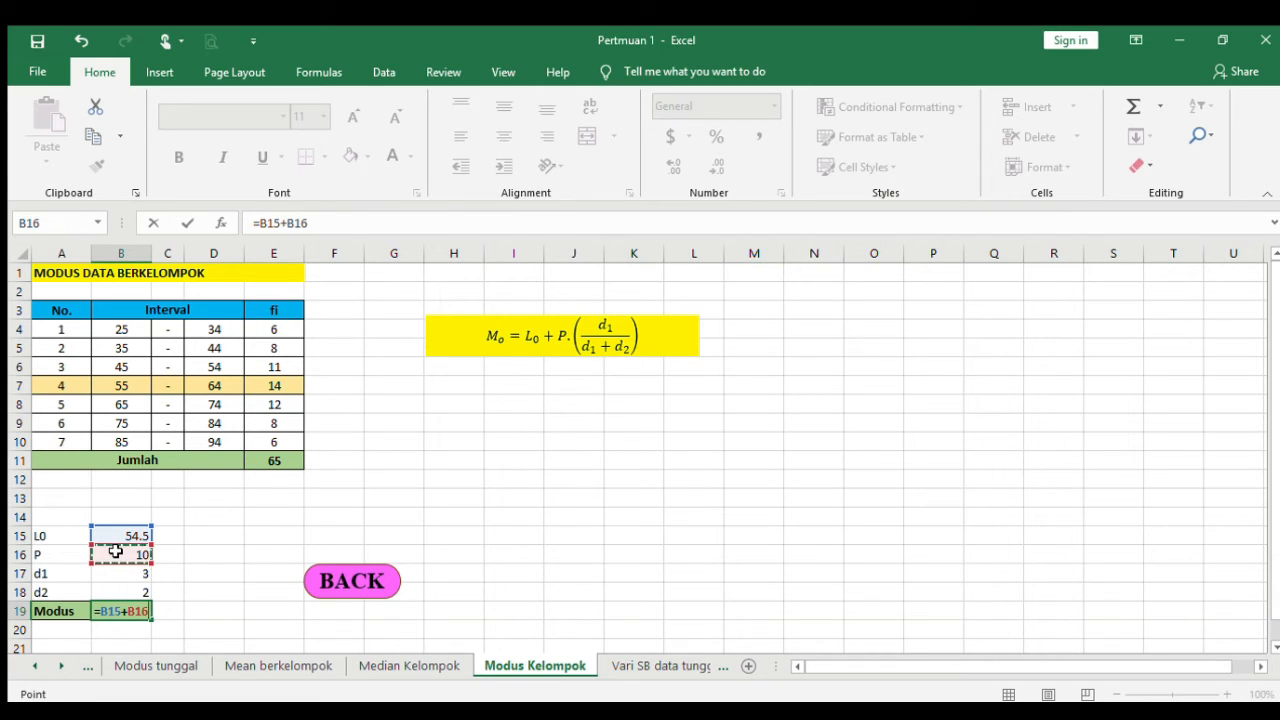
type("*(")
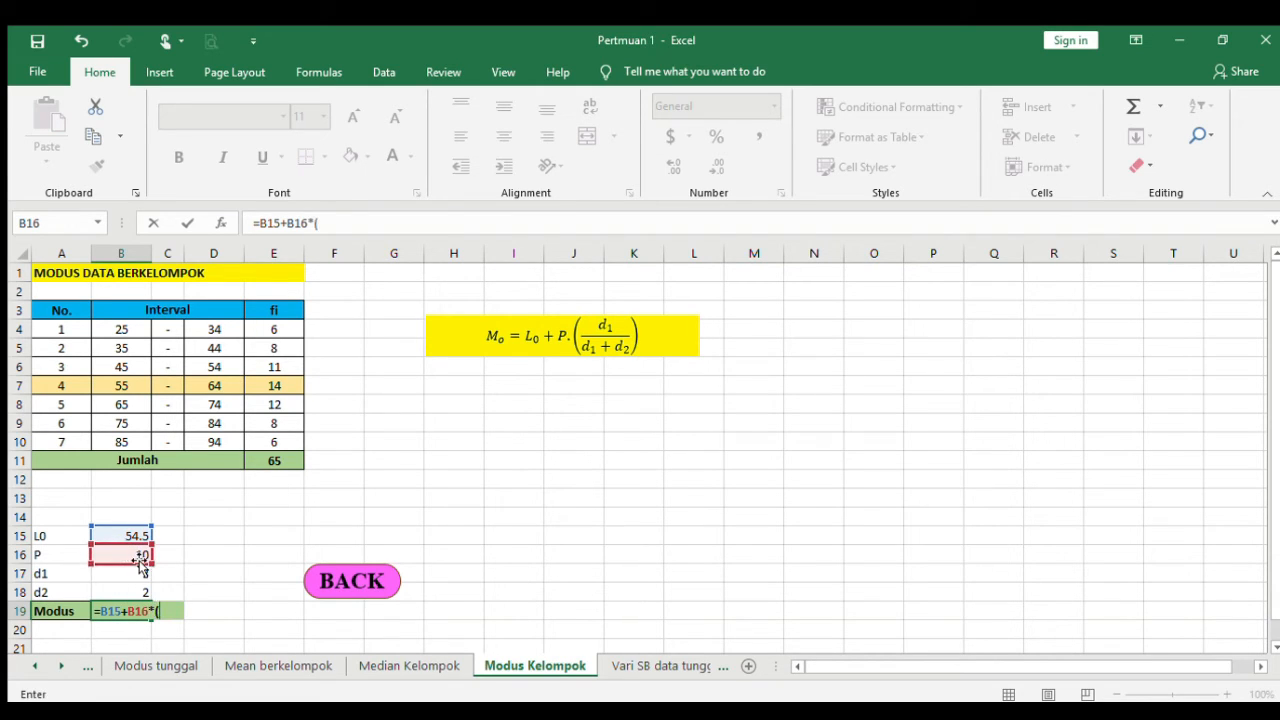
left_click(136, 570)
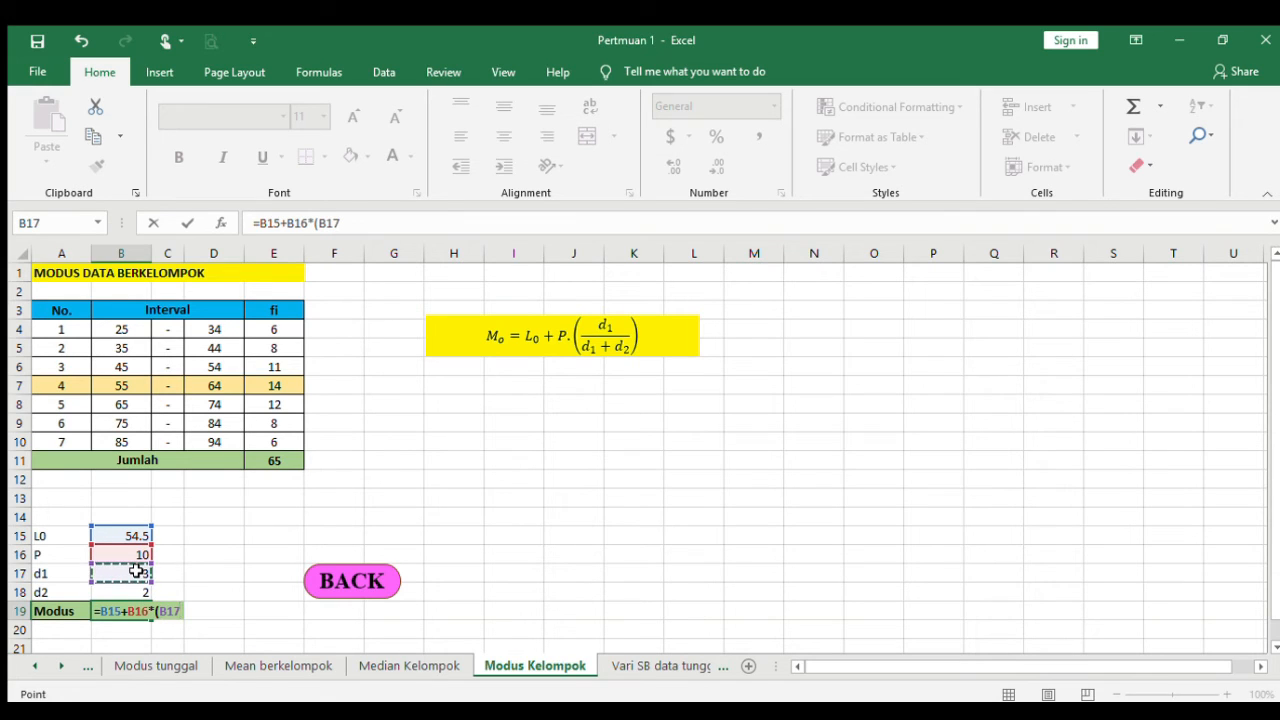
type("/(")
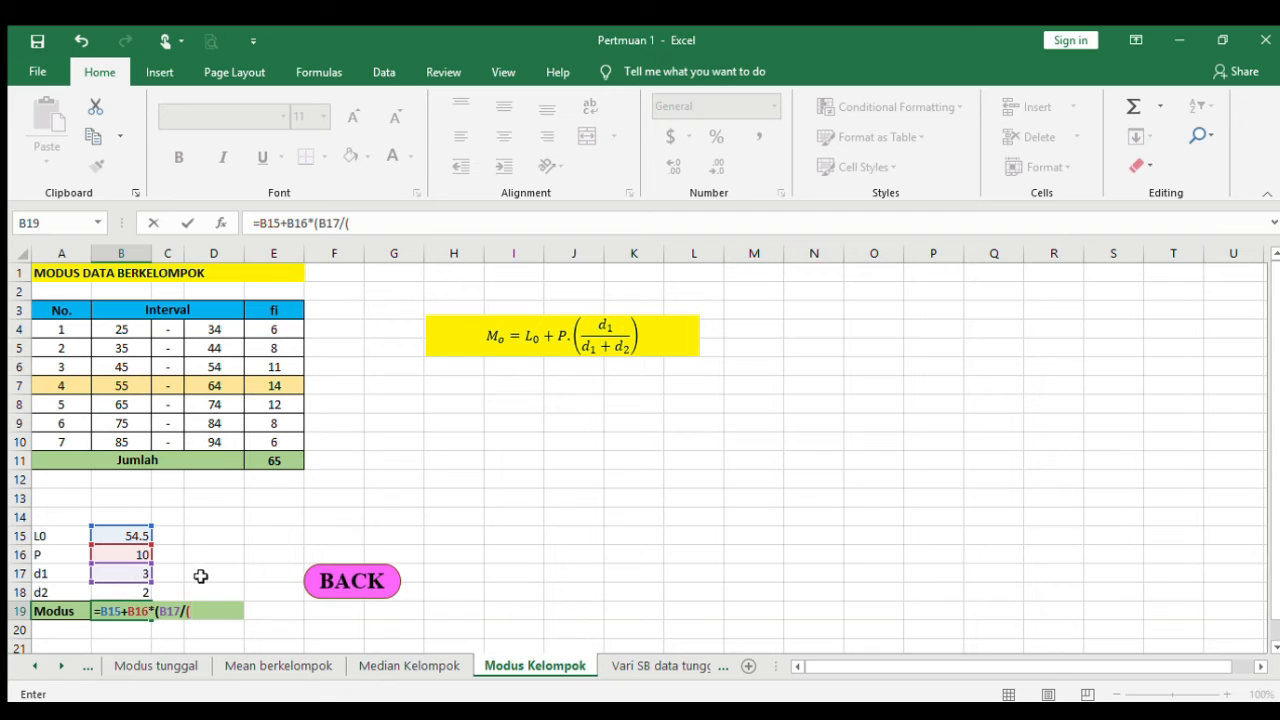
left_click(132, 573)
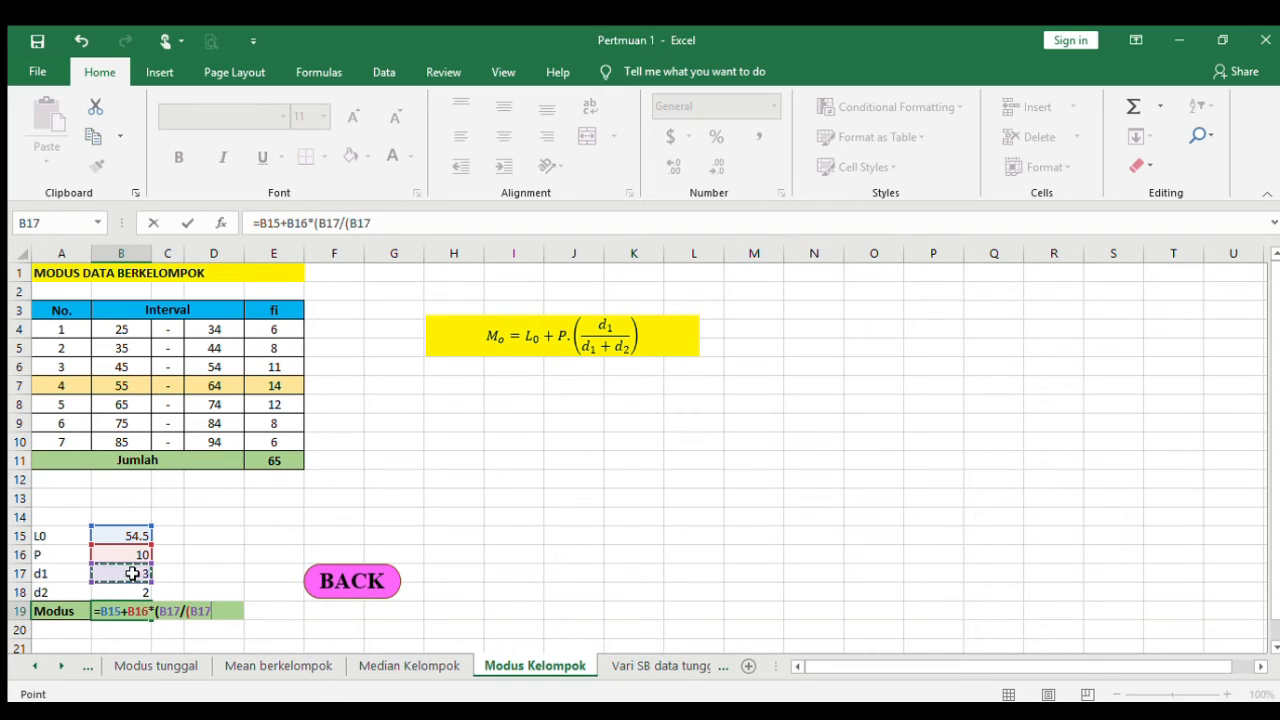
type("+")
left_click(121, 592)
type(")")
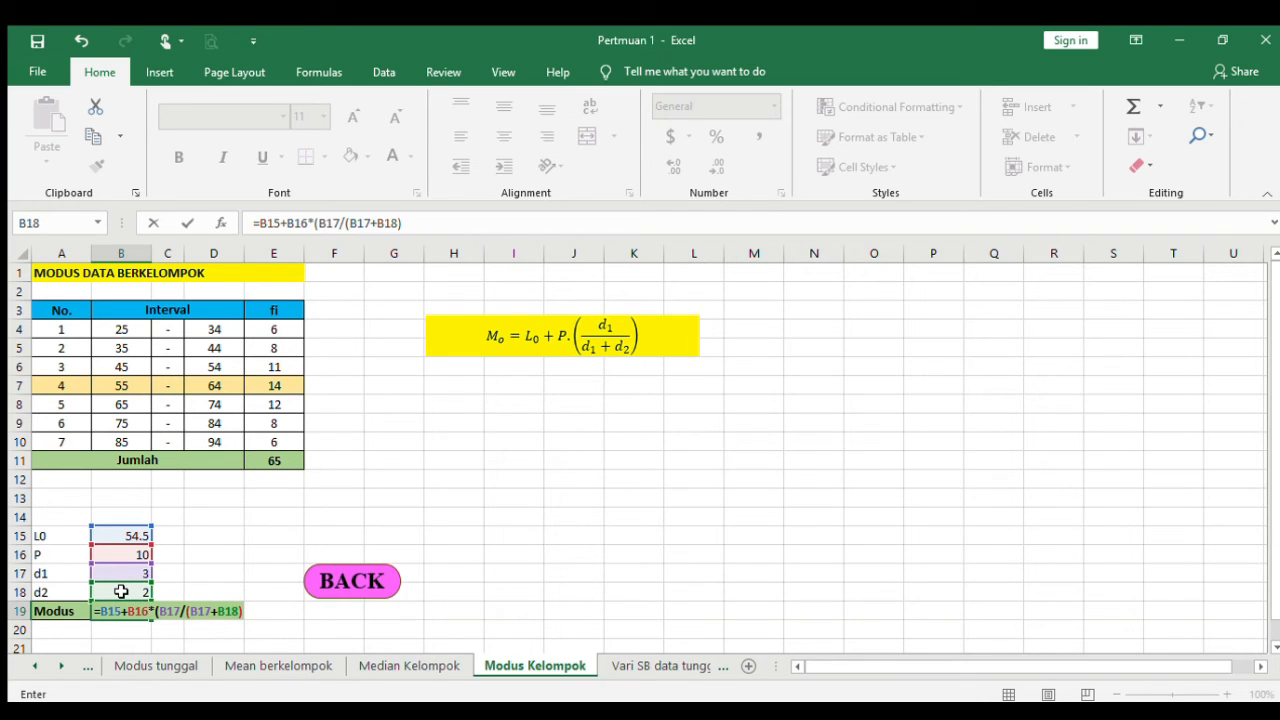
key("Return")
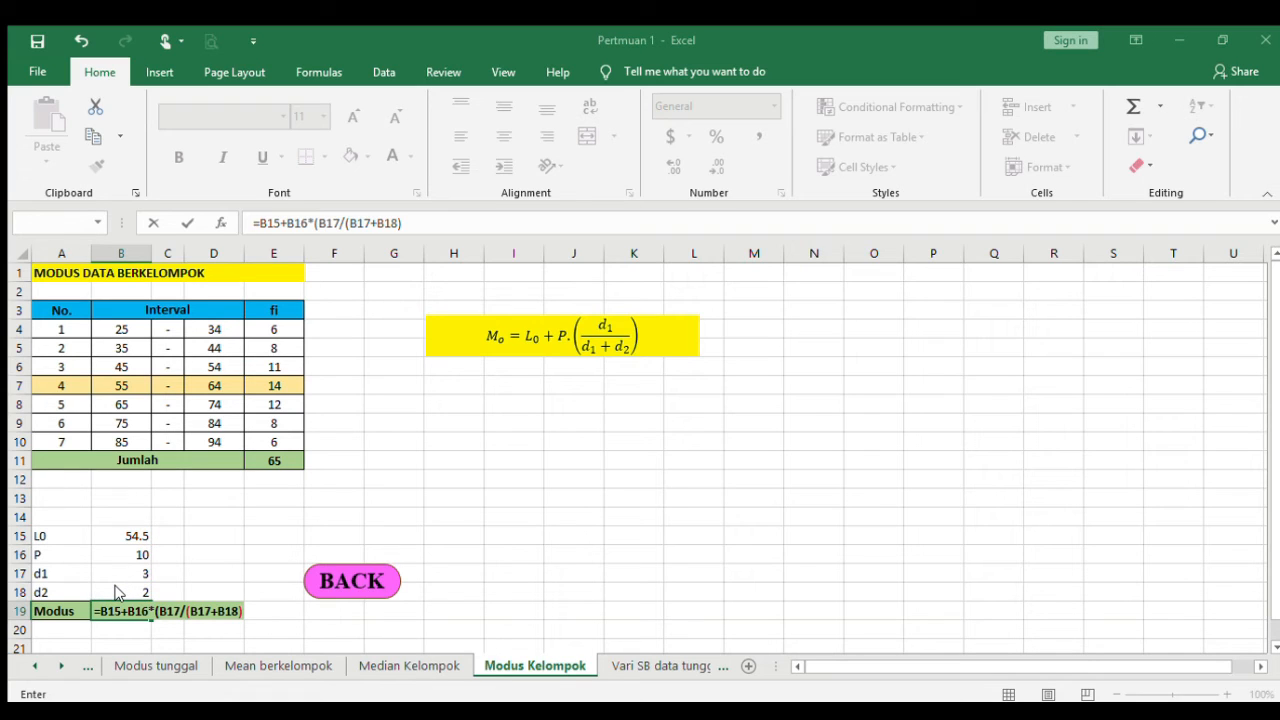
key("Return")
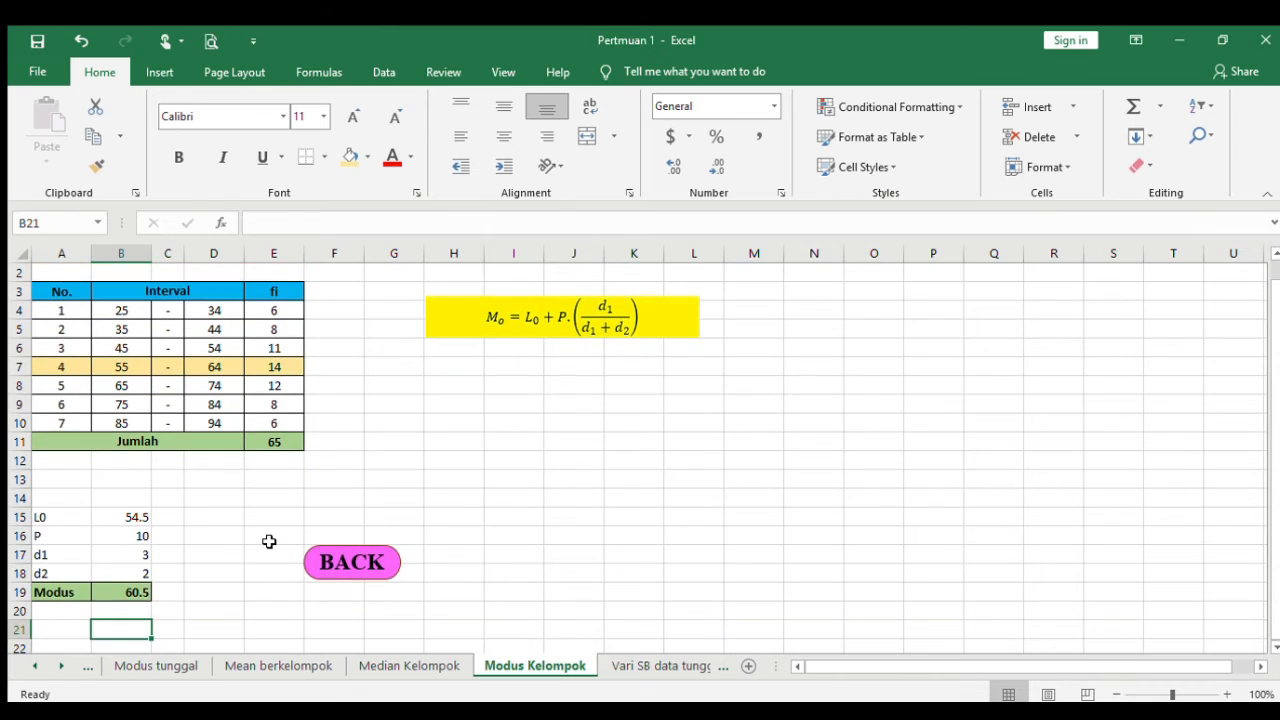
Examine the mode formula in B19 and the cells it references
key("Up")
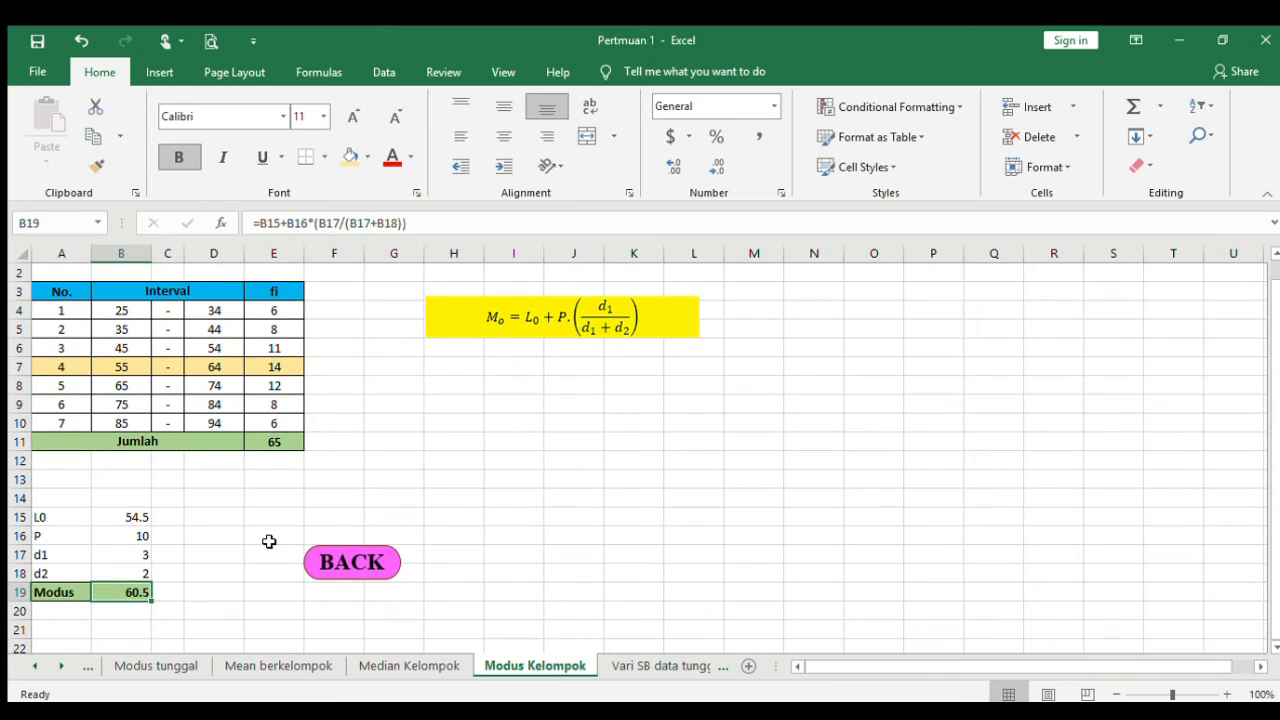
left_click(435, 226)
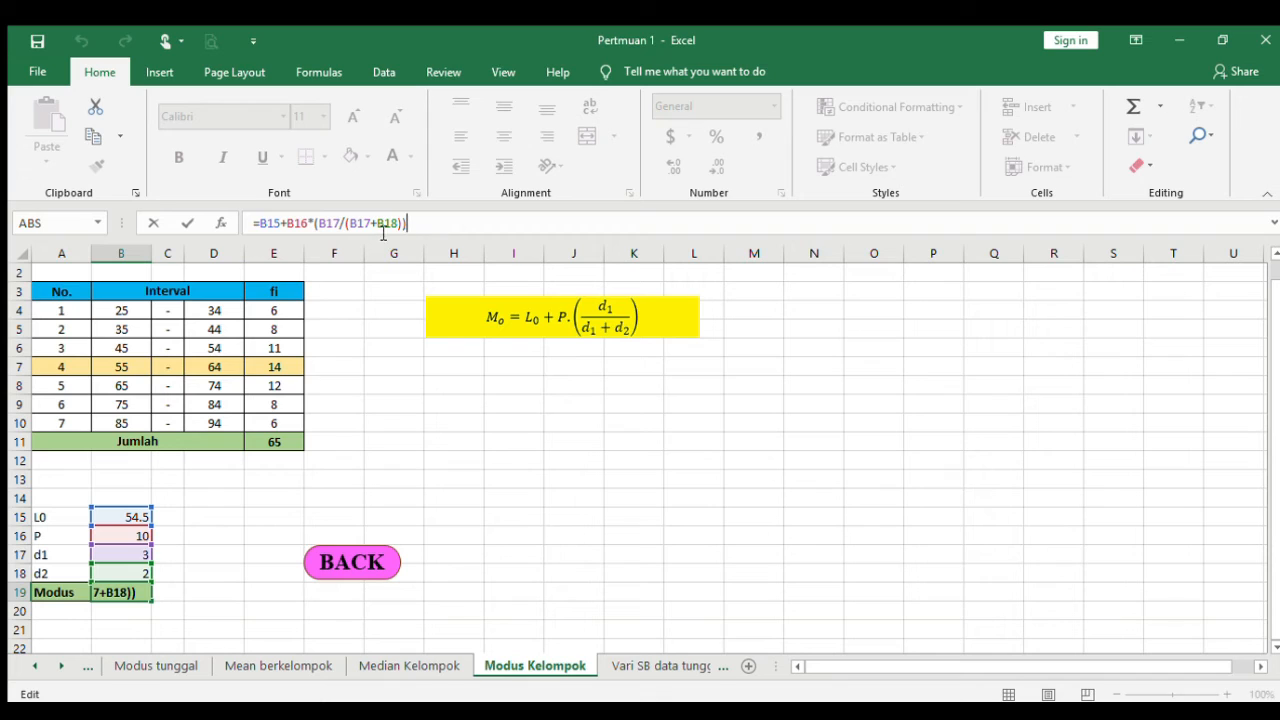
left_click(317, 223)
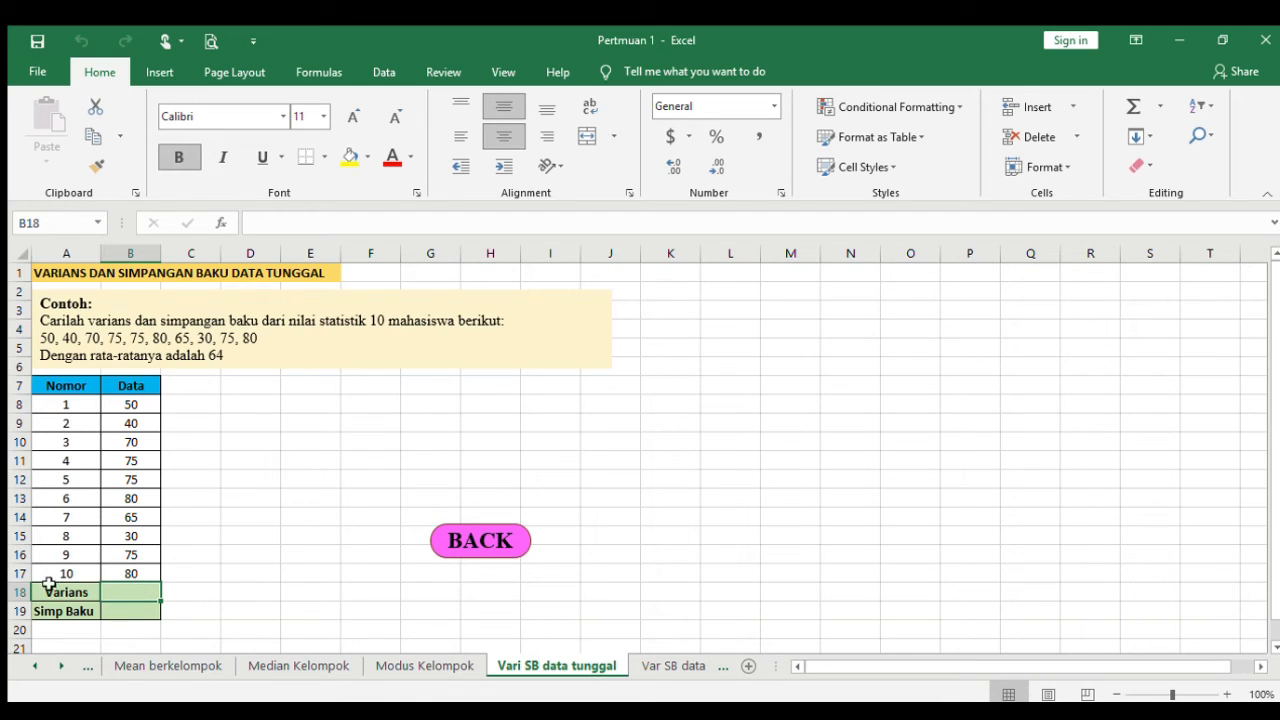
Go through the ungrouped data values in B8:B17 down to the Varians cell B18
left_click(135, 403)
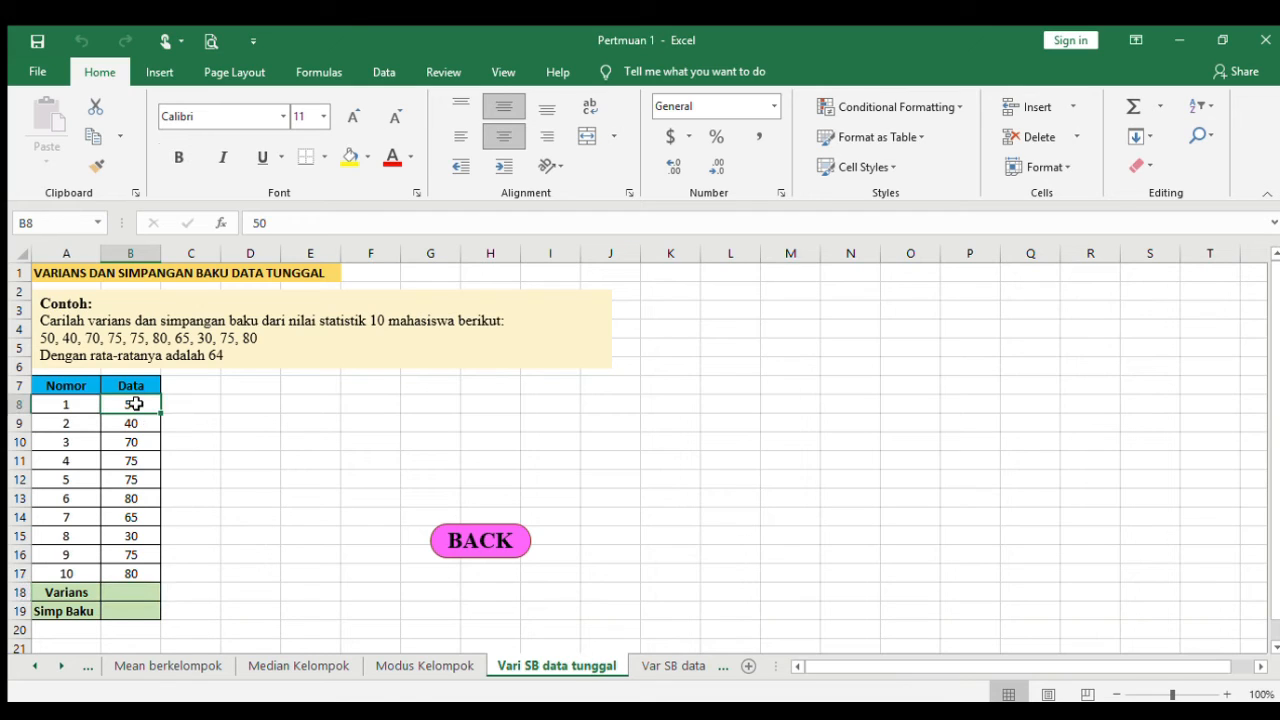
key("Down")
key("Down")
key("Down")
key("Down")
key("Down")
key("Down")
key("Down")
key("Down")
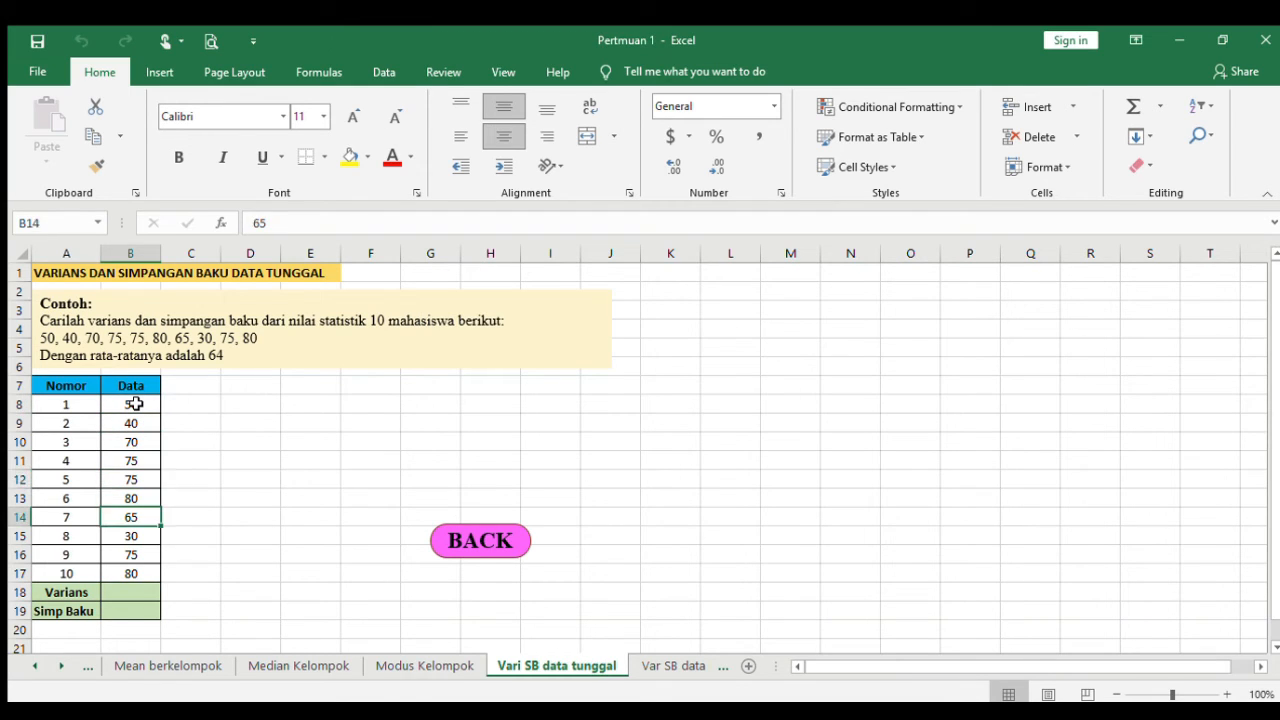
key("Down")
key("Down")
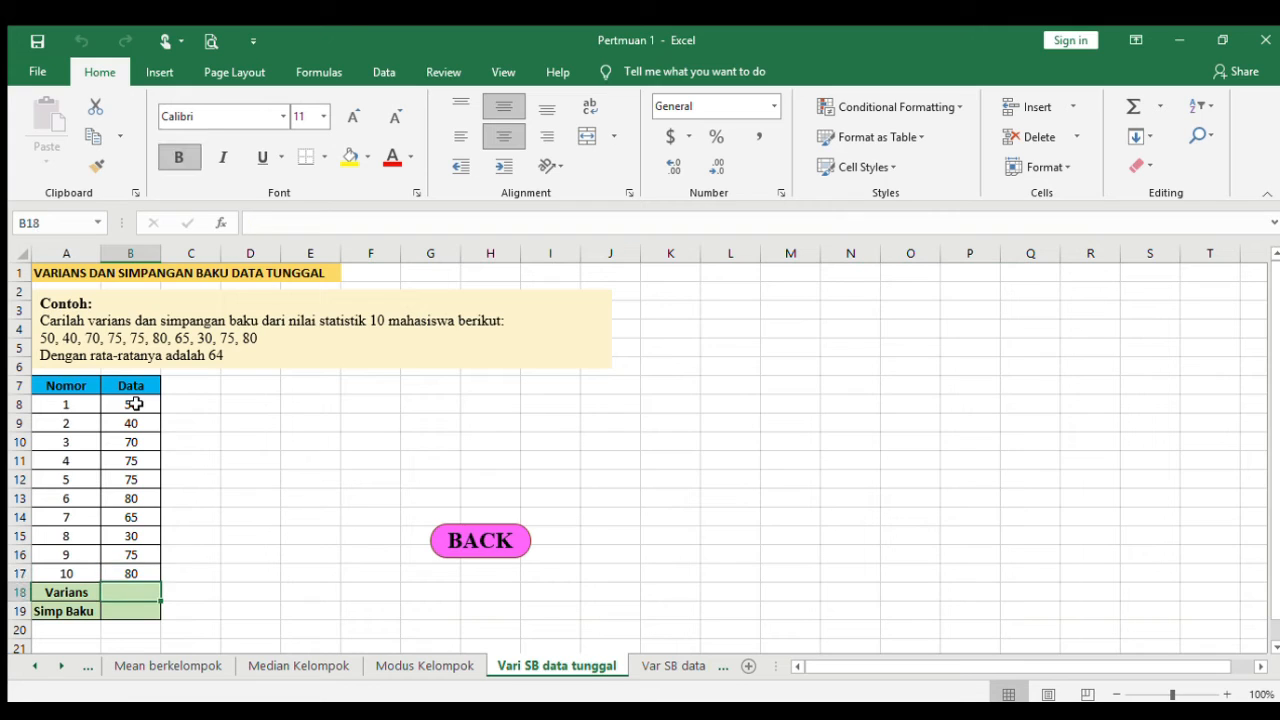
Calculate the population variance of the data in the Varians cell B18 with =VAR.P(B8:B17)
type("=")
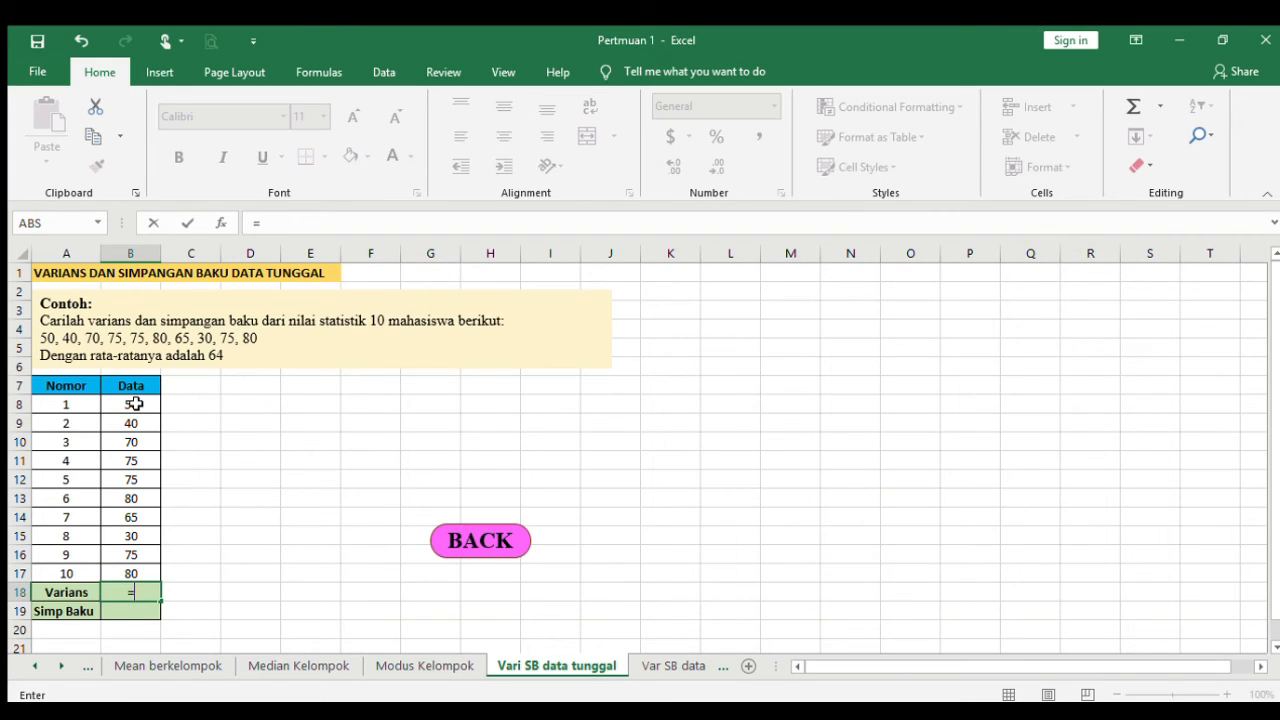
type("var.p")
key("BackSpace")
key("BackSpace")
type("p(")
left_click(132, 403)
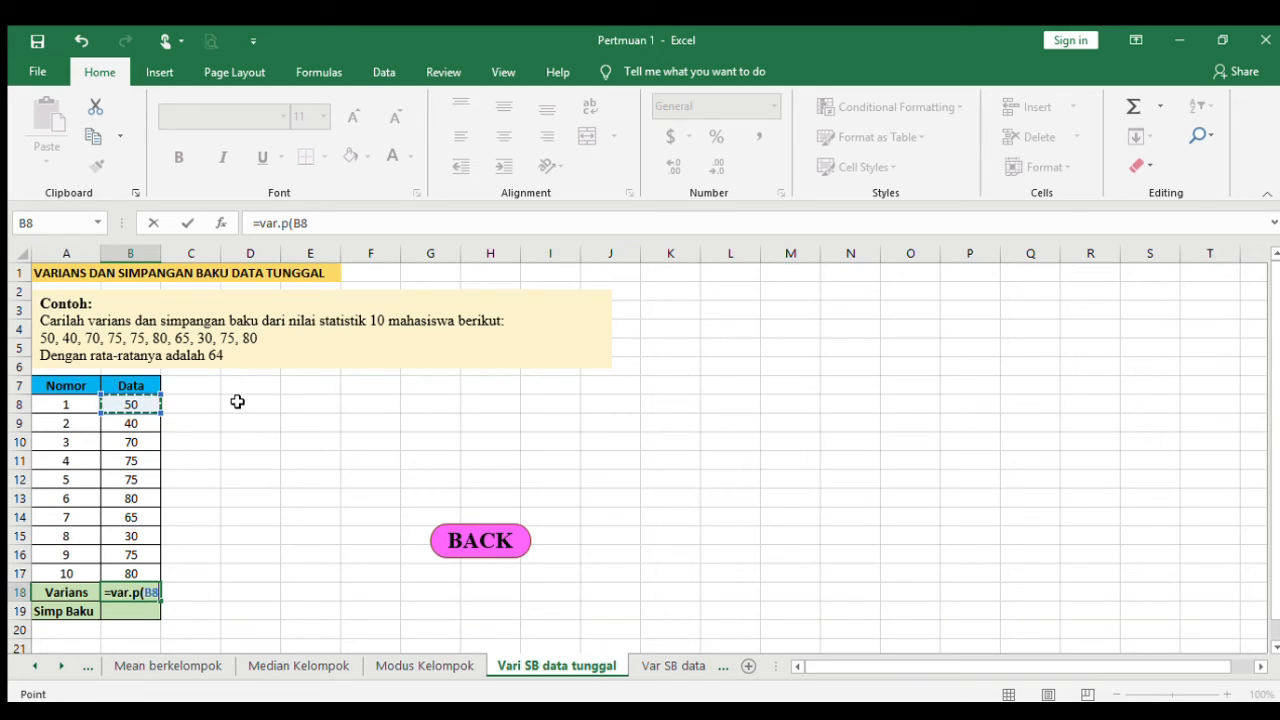
key("shift+Down")
key("shift+Down")
key("shift+Down")
key("shift+Down")
key("shift+Down")
key("shift+Down")
key("shift+Down")
key("shift+Down")
key("shift+Down")
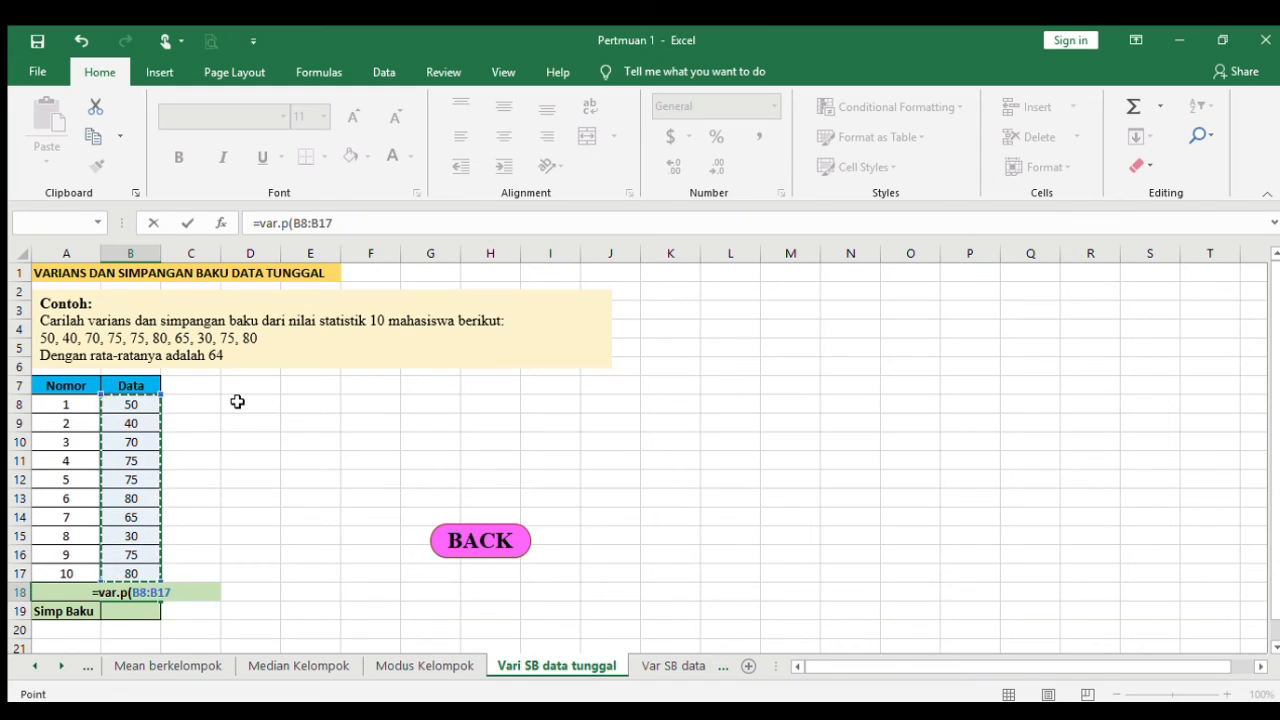
type(")")
key("Return")
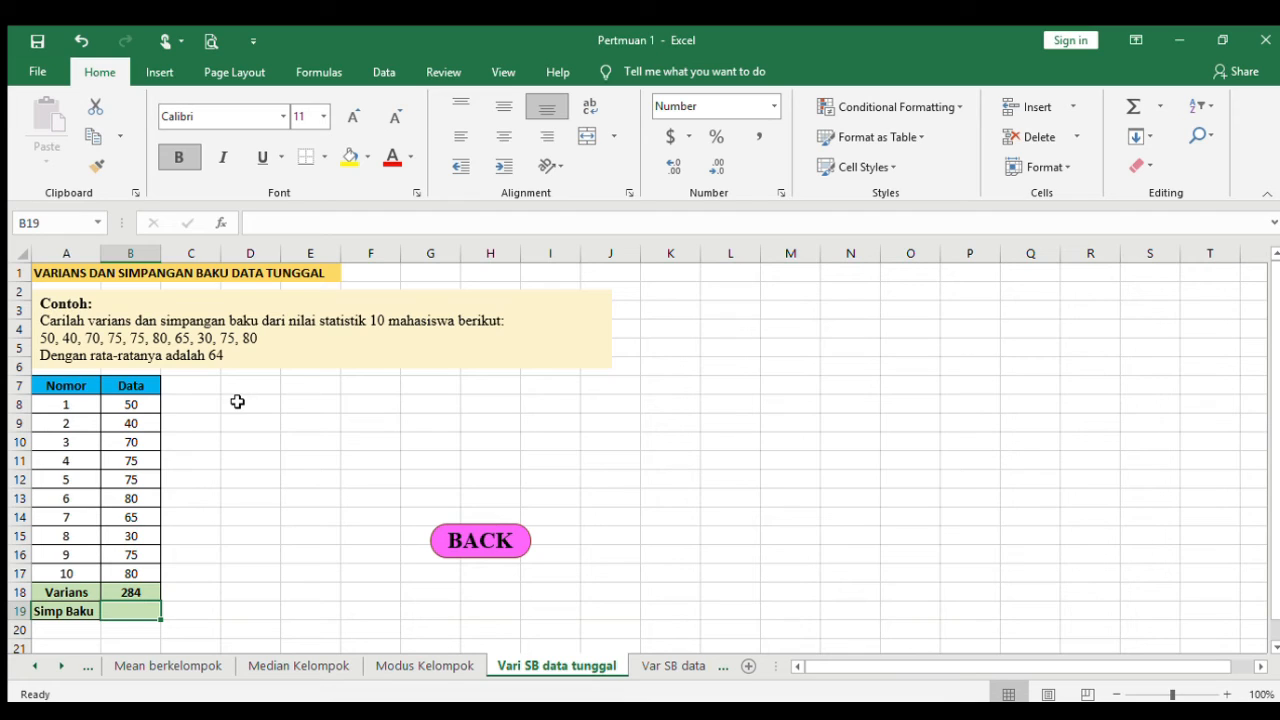
Calculate the standard deviation in the Simp Baku cell B19 with =SQRT(B18)
type("=sqrt")
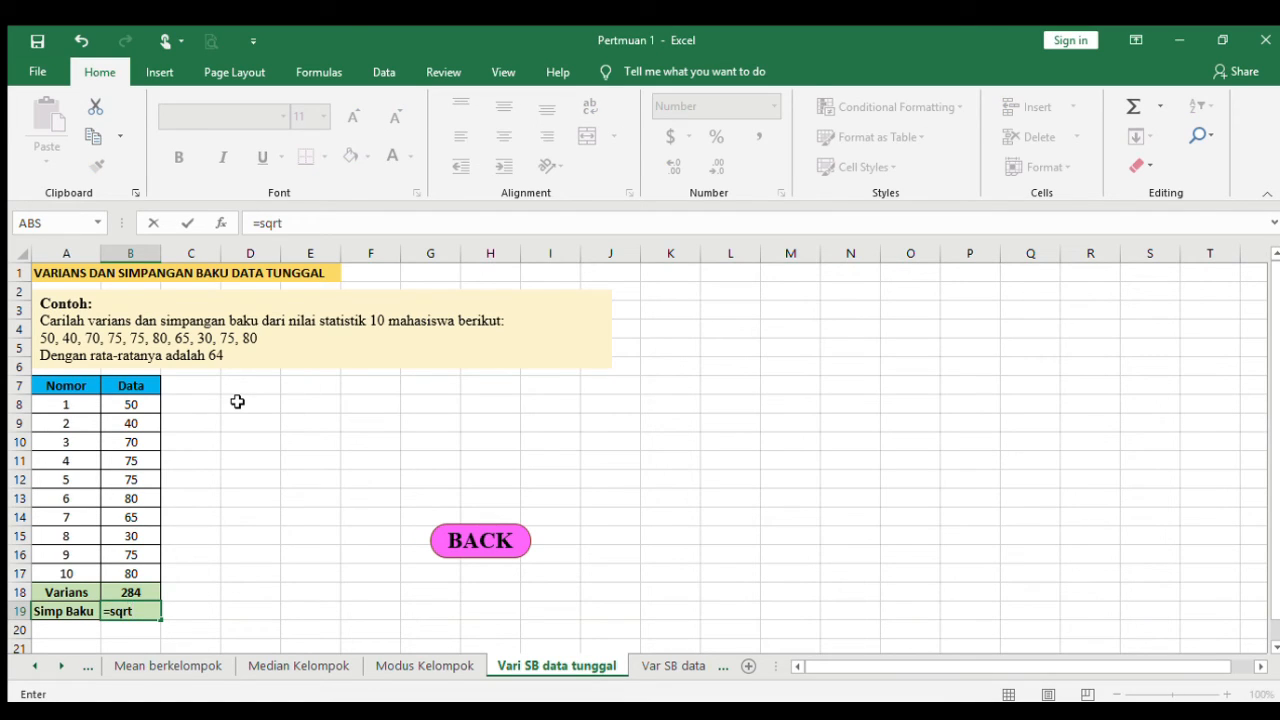
type("(")
left_click(142, 591)
type(")")
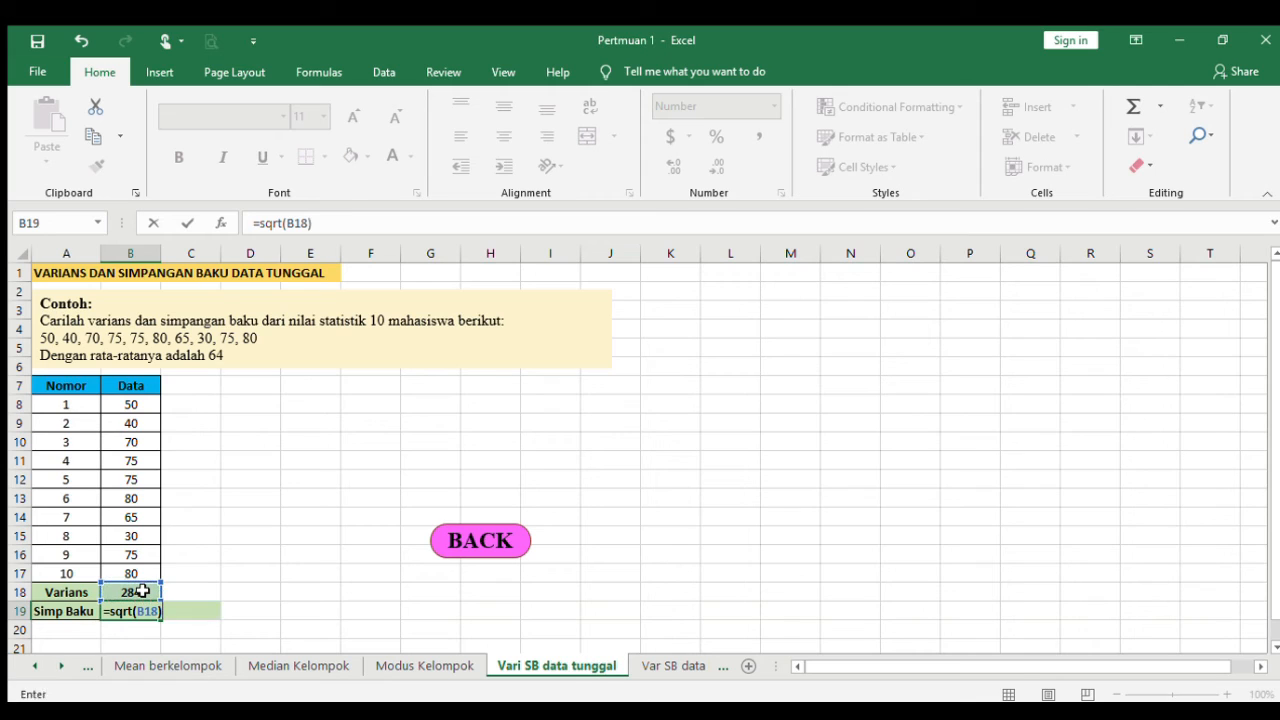
key("Return")
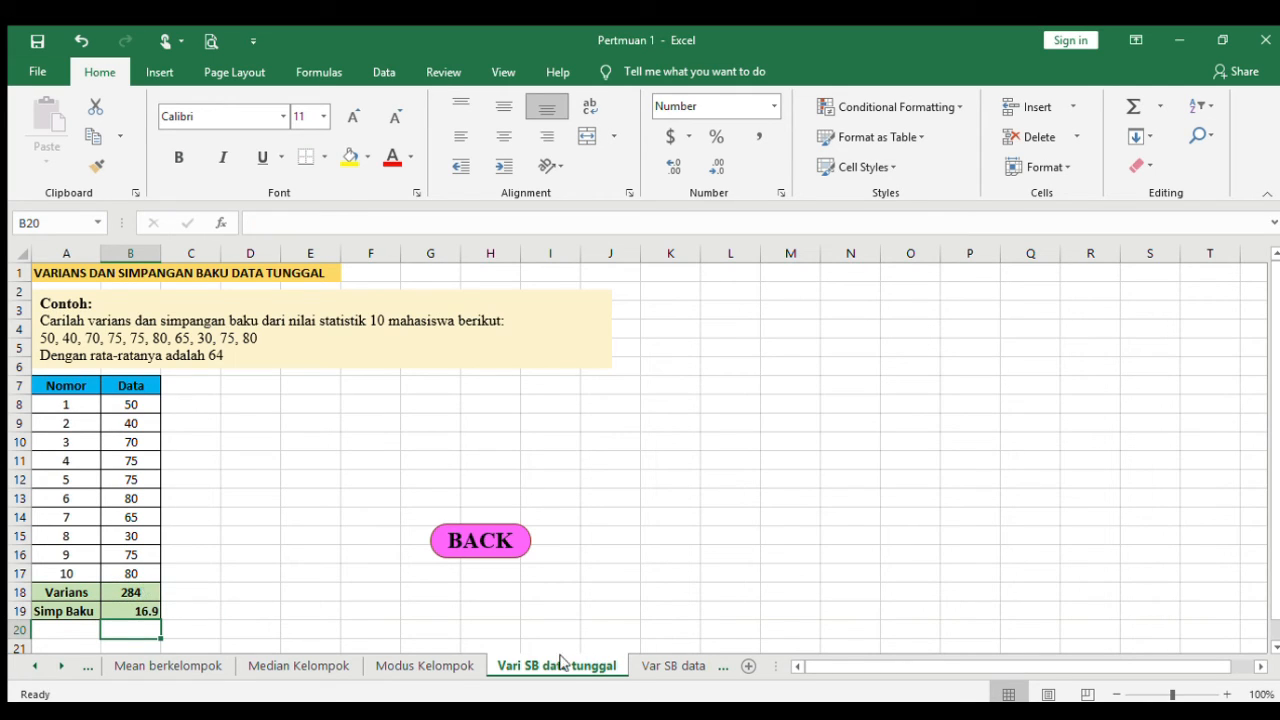
Calculate the population standard deviation of the data directly in B20 with =STDEV.P(B8:B17)
type("=")
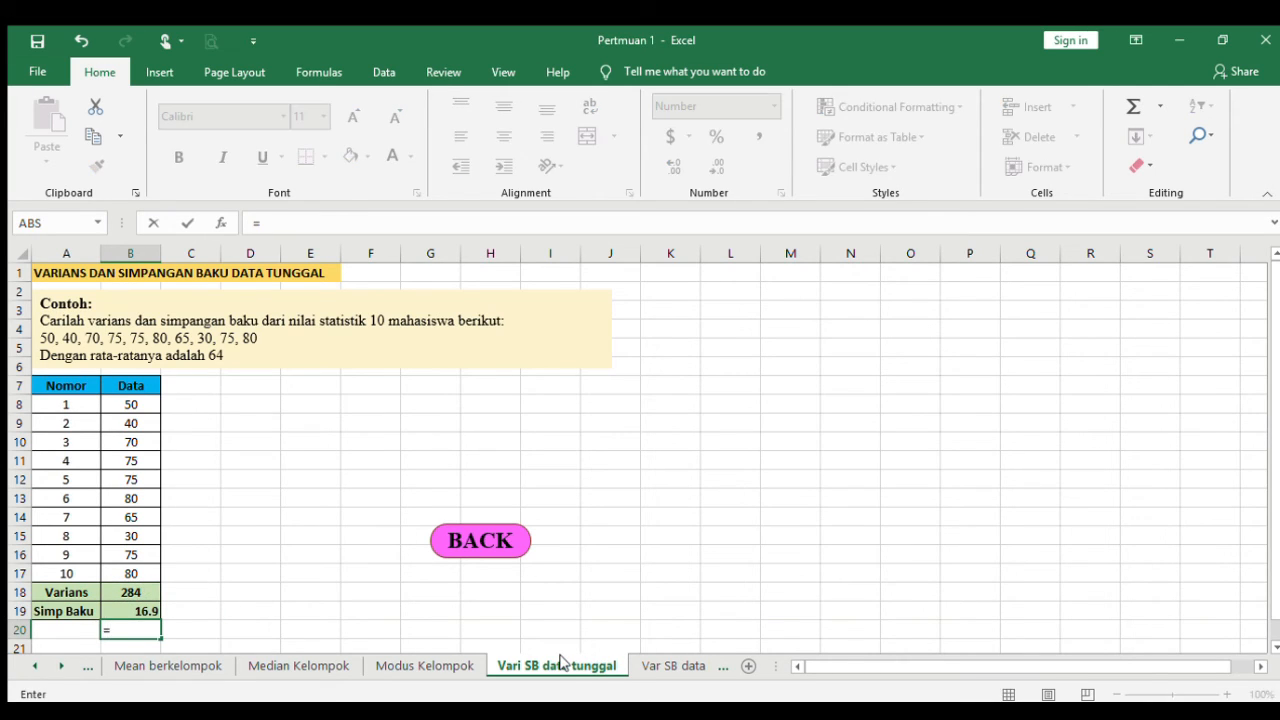
type("stdev.p")
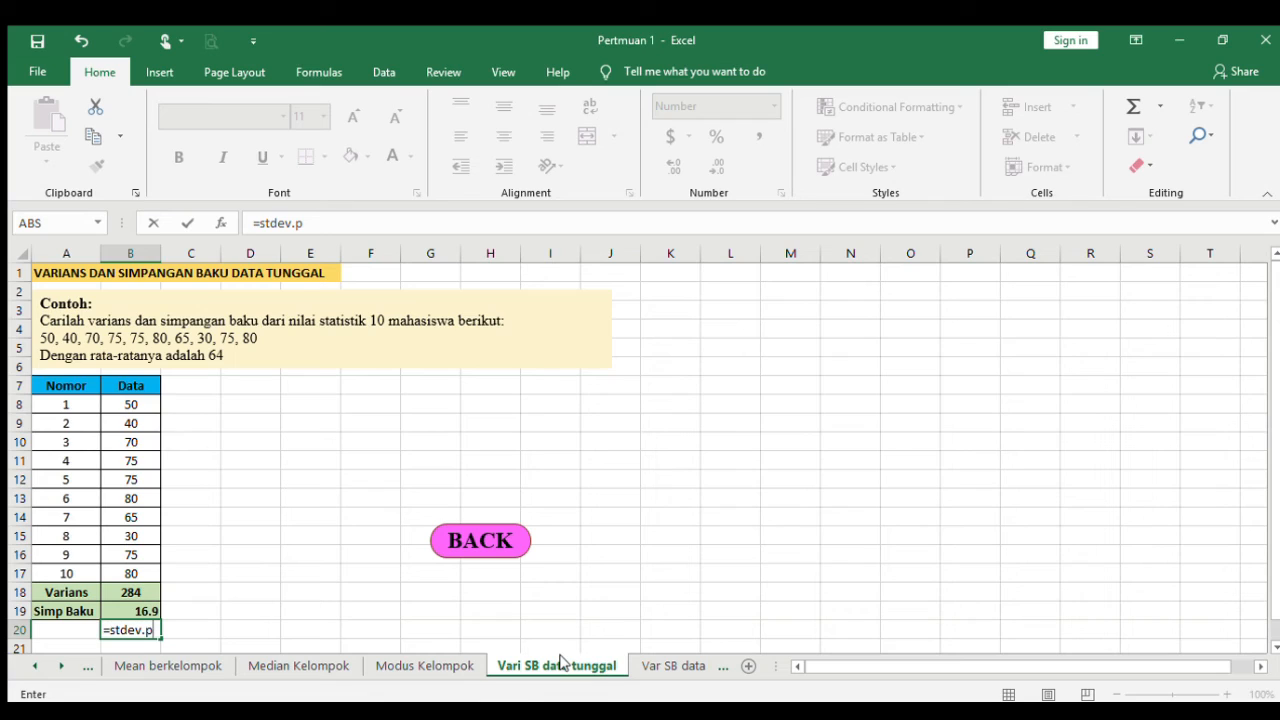
key("BackSpace")
type("s")
key("BackSpace")
type("p(")
left_click(131, 402)
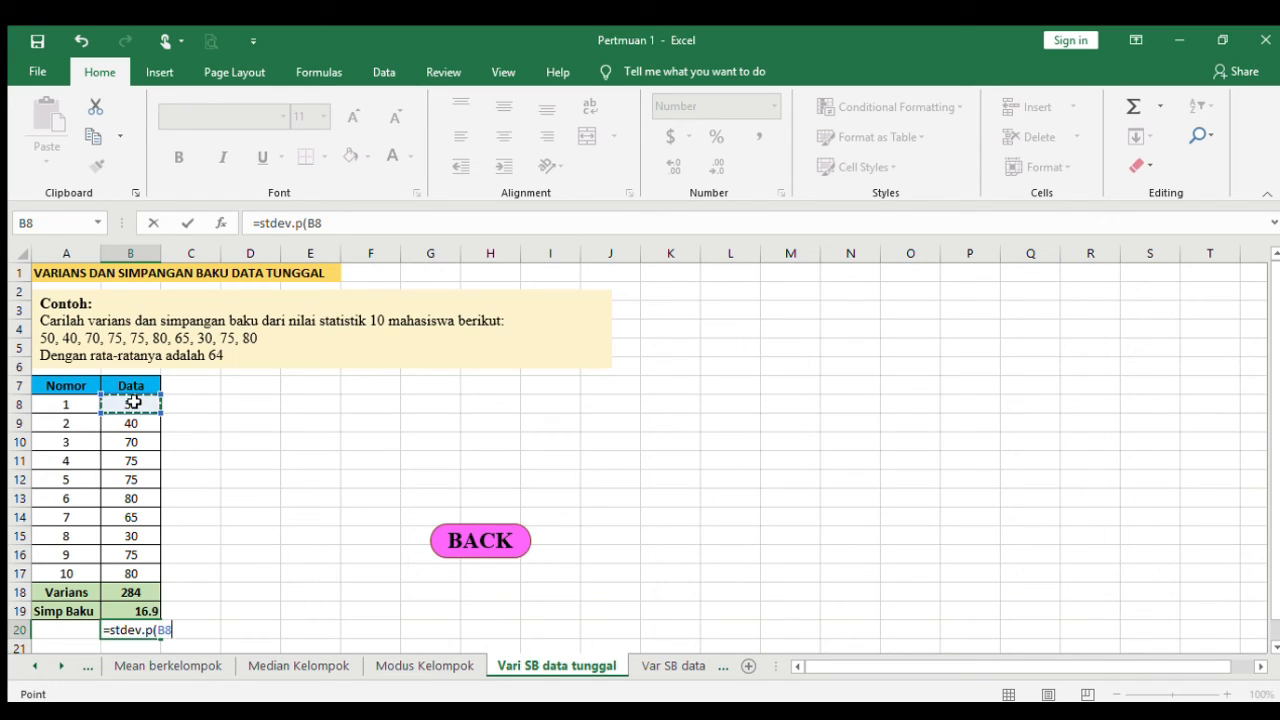
key("shift+Down")
key("shift+Down")
key("shift+Down")
key("shift+Down")
key("shift+Down")
key("shift+Down")
key("shift+Down")
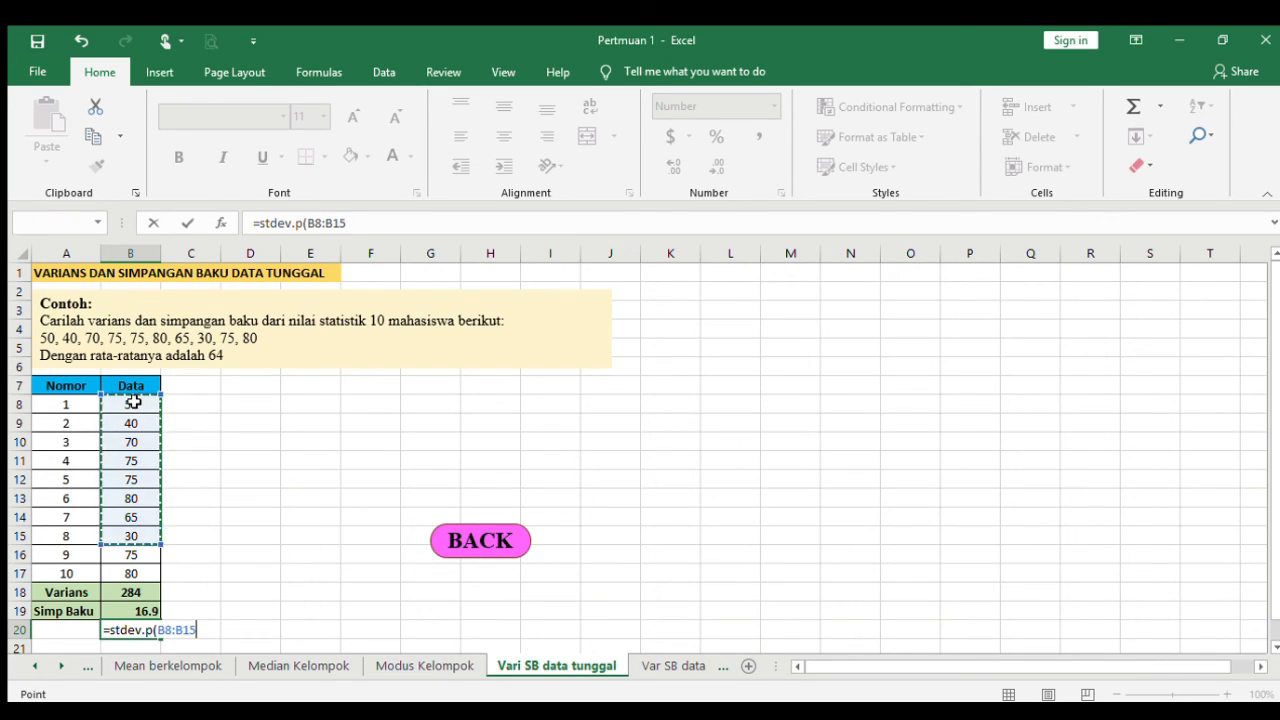
key("shift+Down")
key("shift+Down")
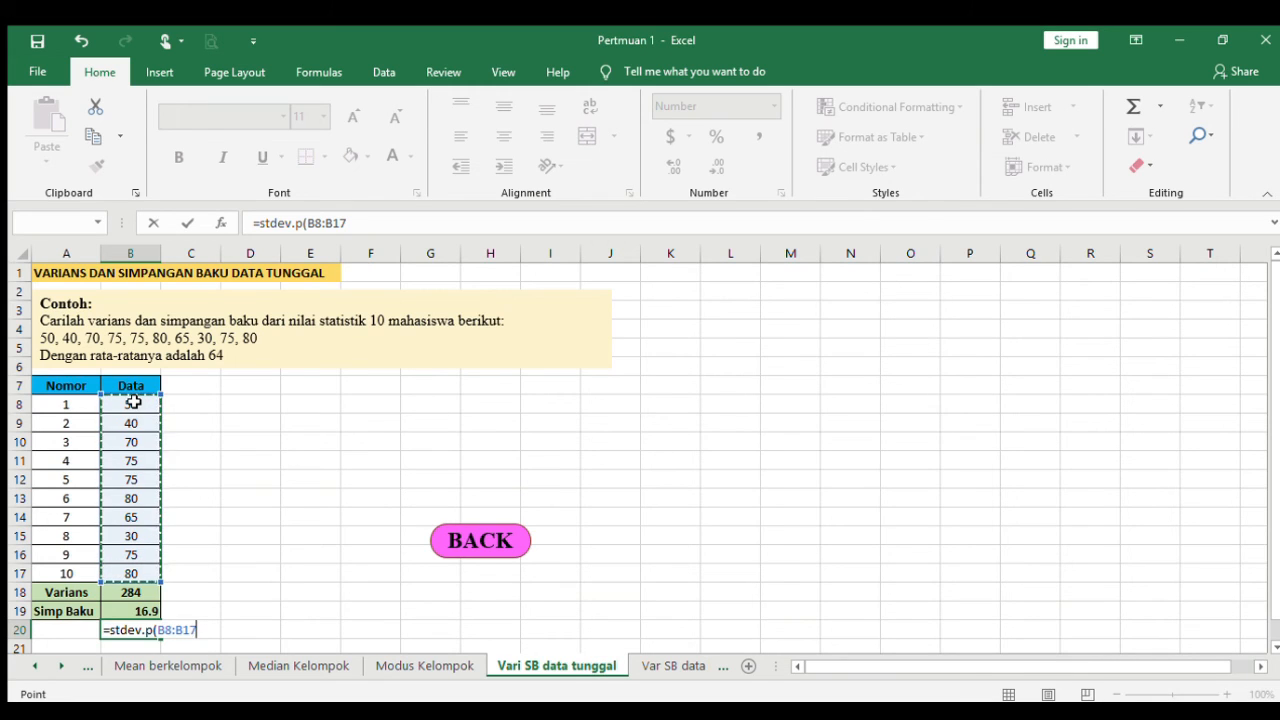
type(")")
key("Return")
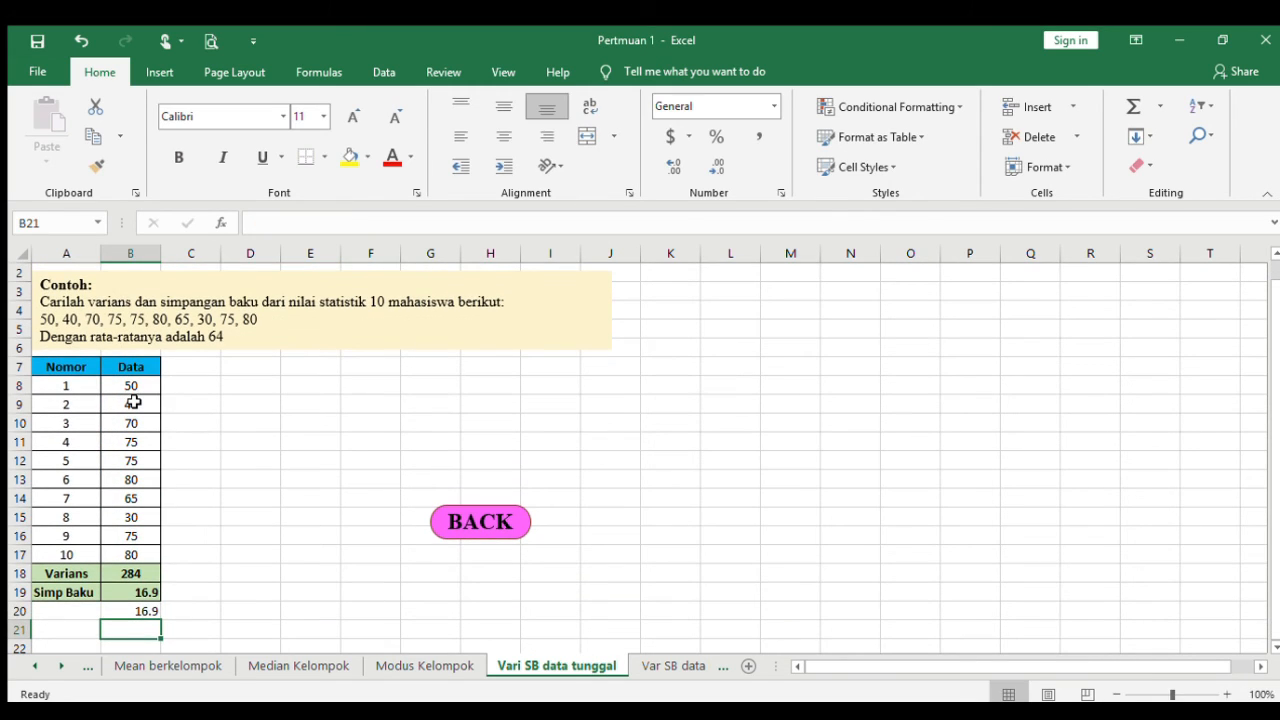
Open the Var SB data berkelompok sheet and compare its xi^2, fixi and fixi^2 columns with the grouped variance formula
key("ctrl+Page_Down")
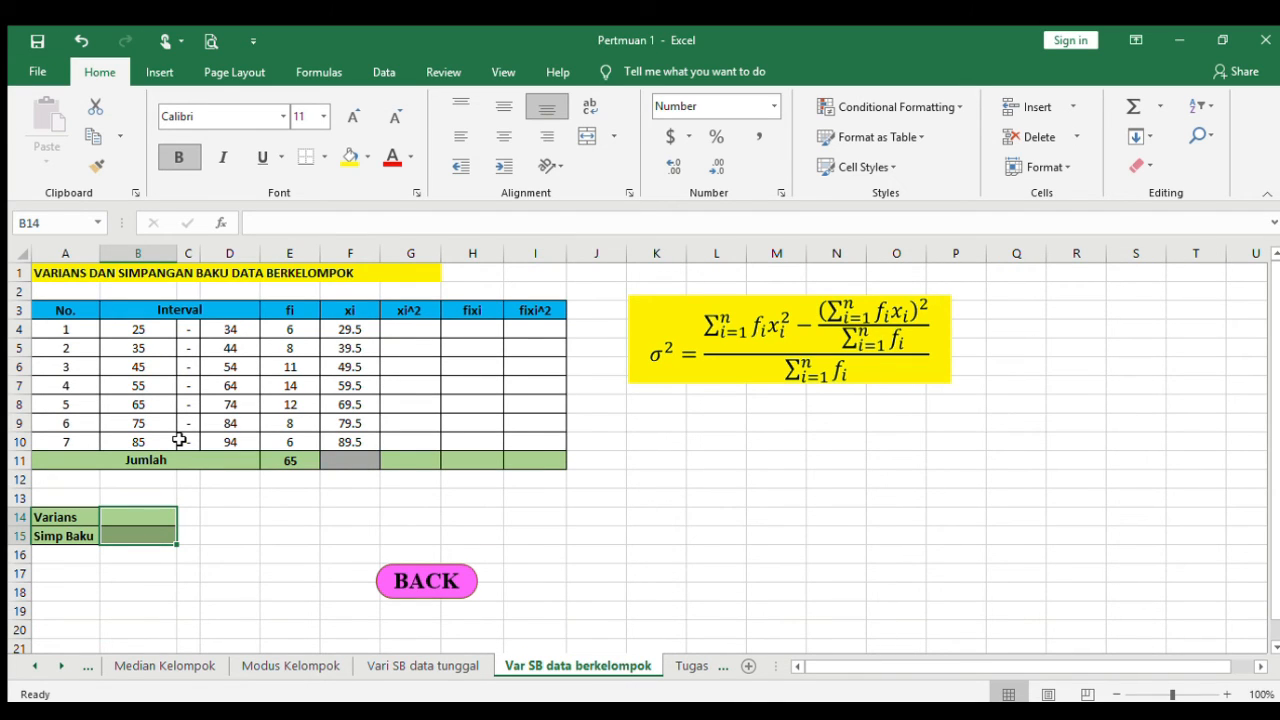
left_click(420, 307)
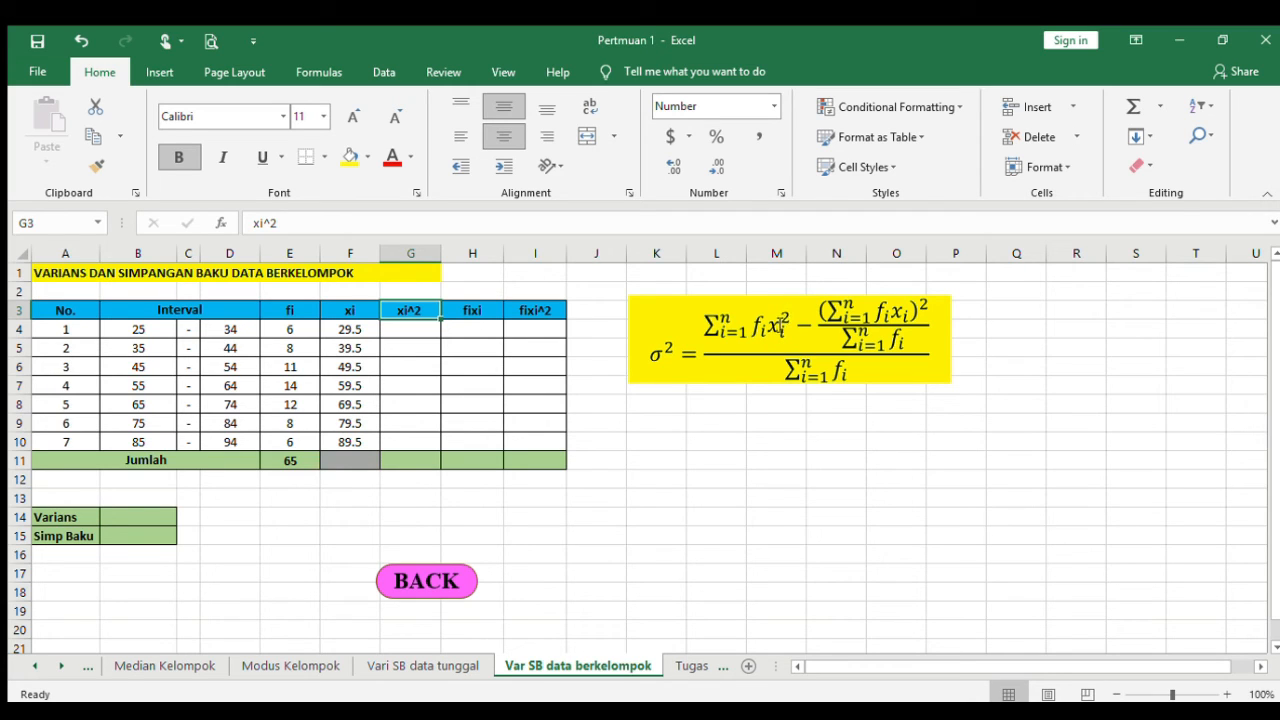
left_click(777, 325)
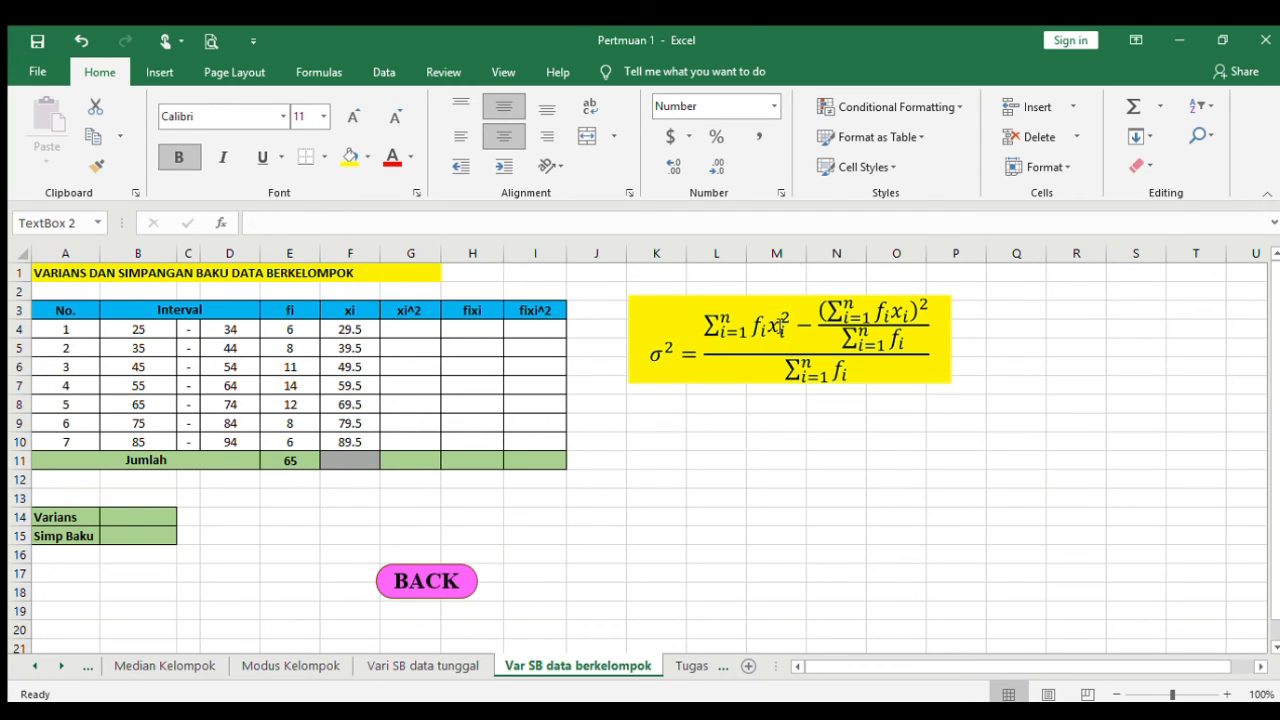
left_click(864, 462)
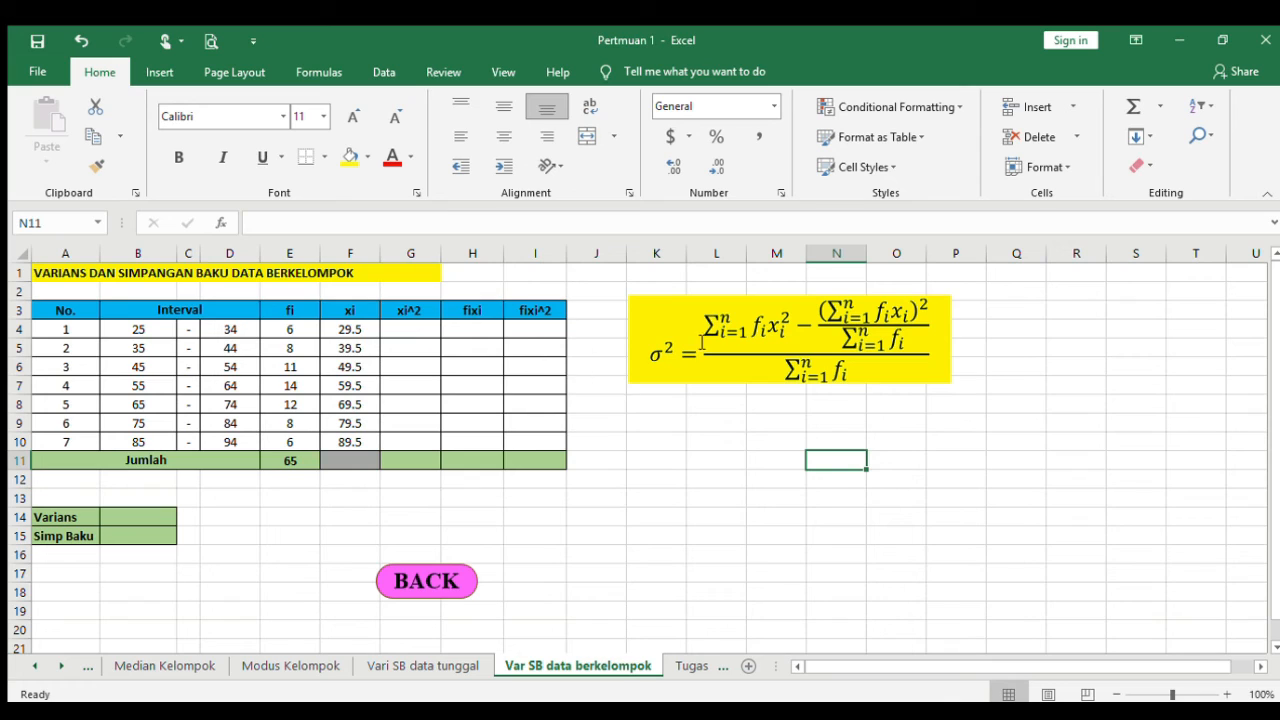
left_click(428, 312)
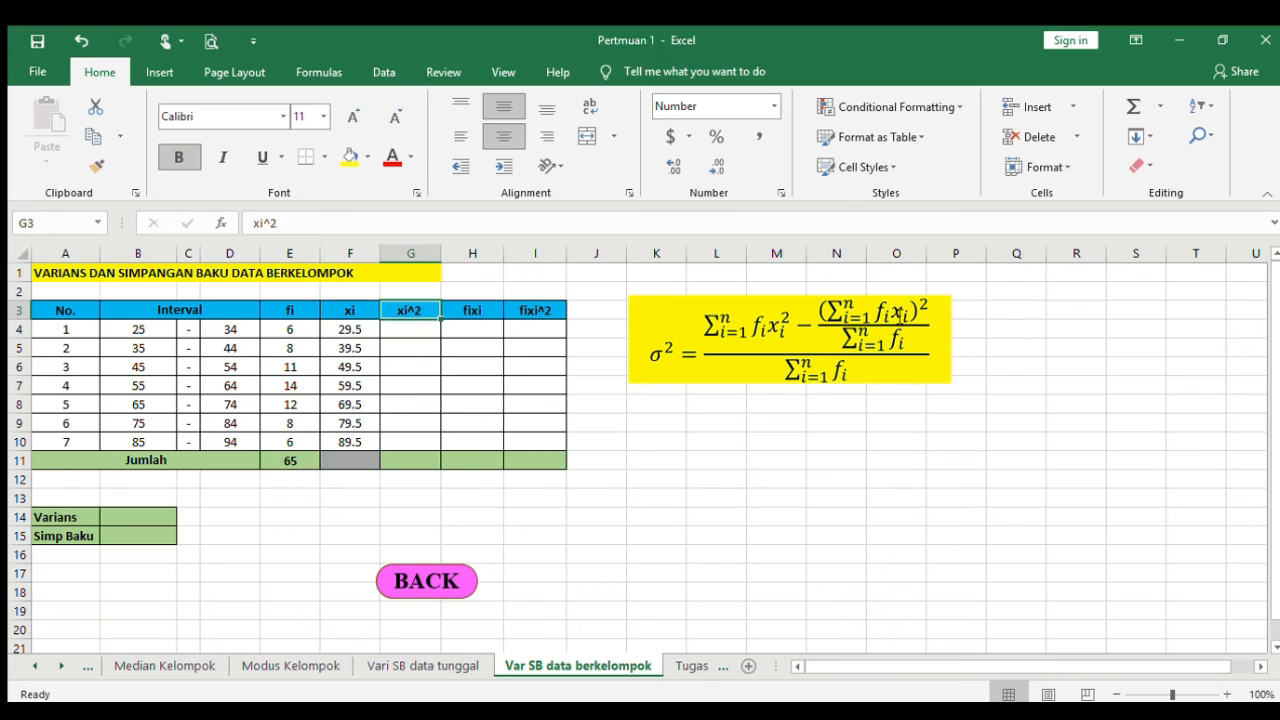
left_click(478, 309)
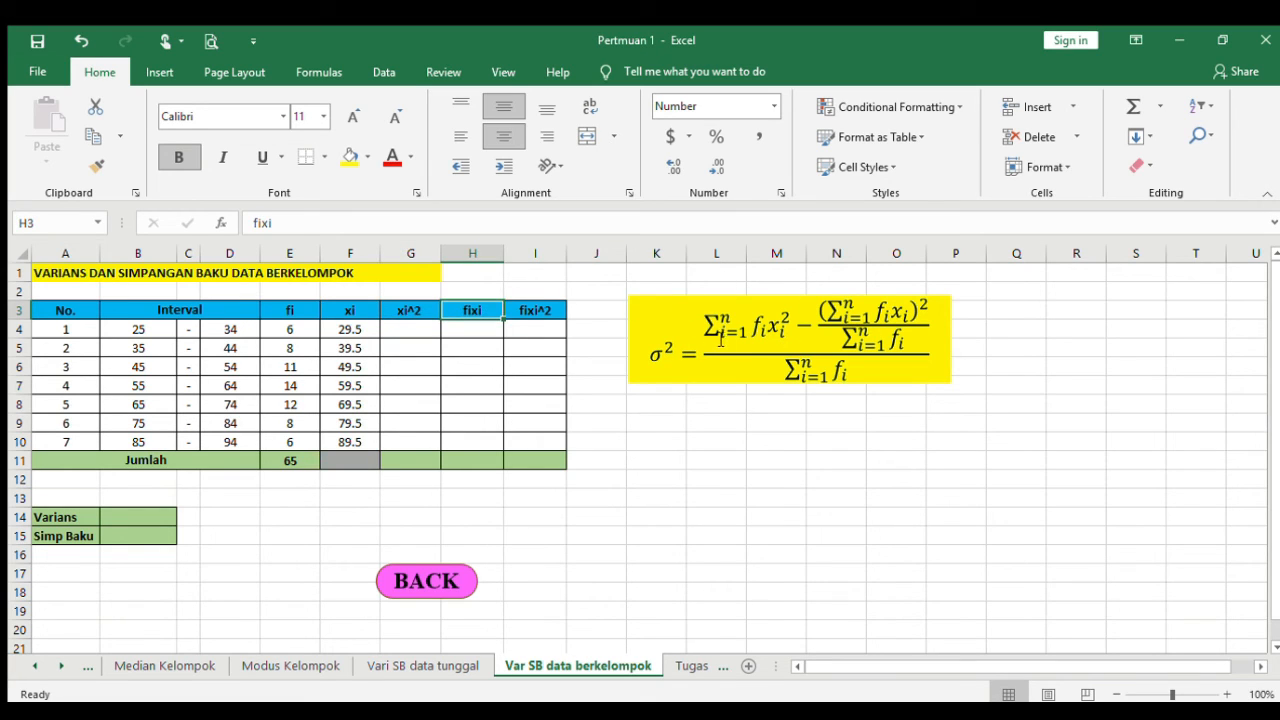
left_click(553, 310)
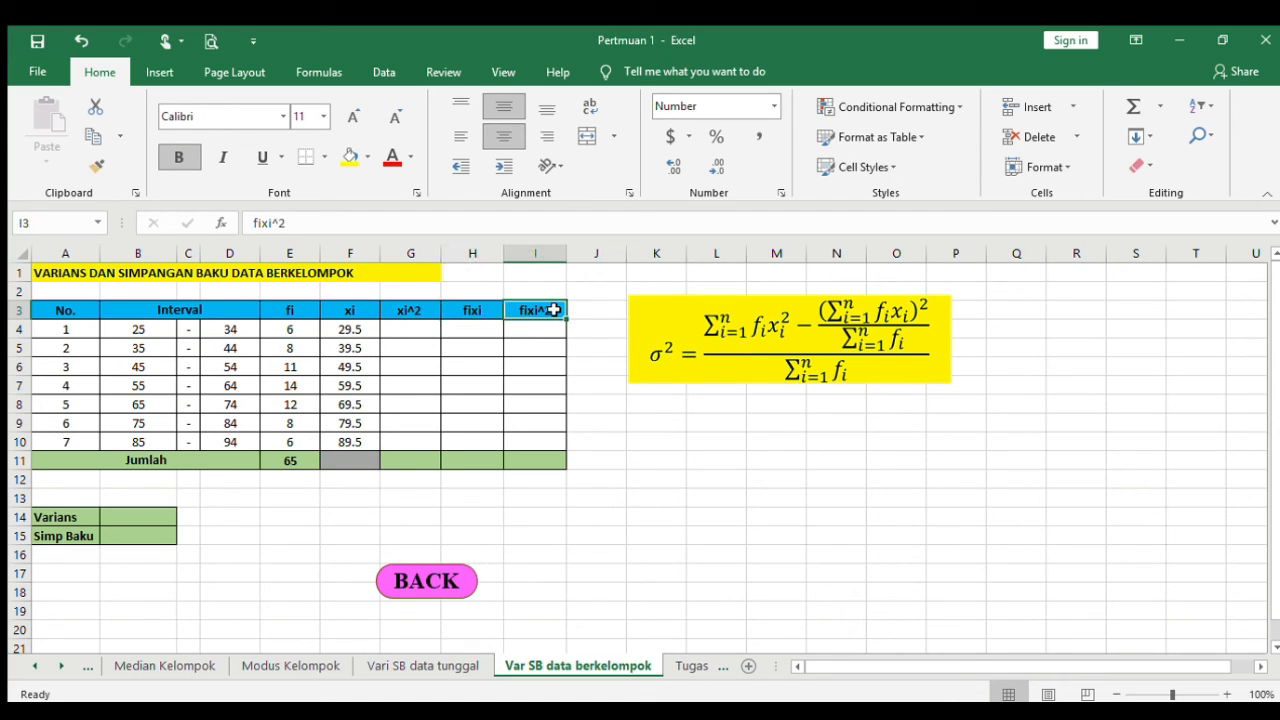
Square the first class midpoint in the xi^2 cell G4 with =F4^2
left_click(401, 327)
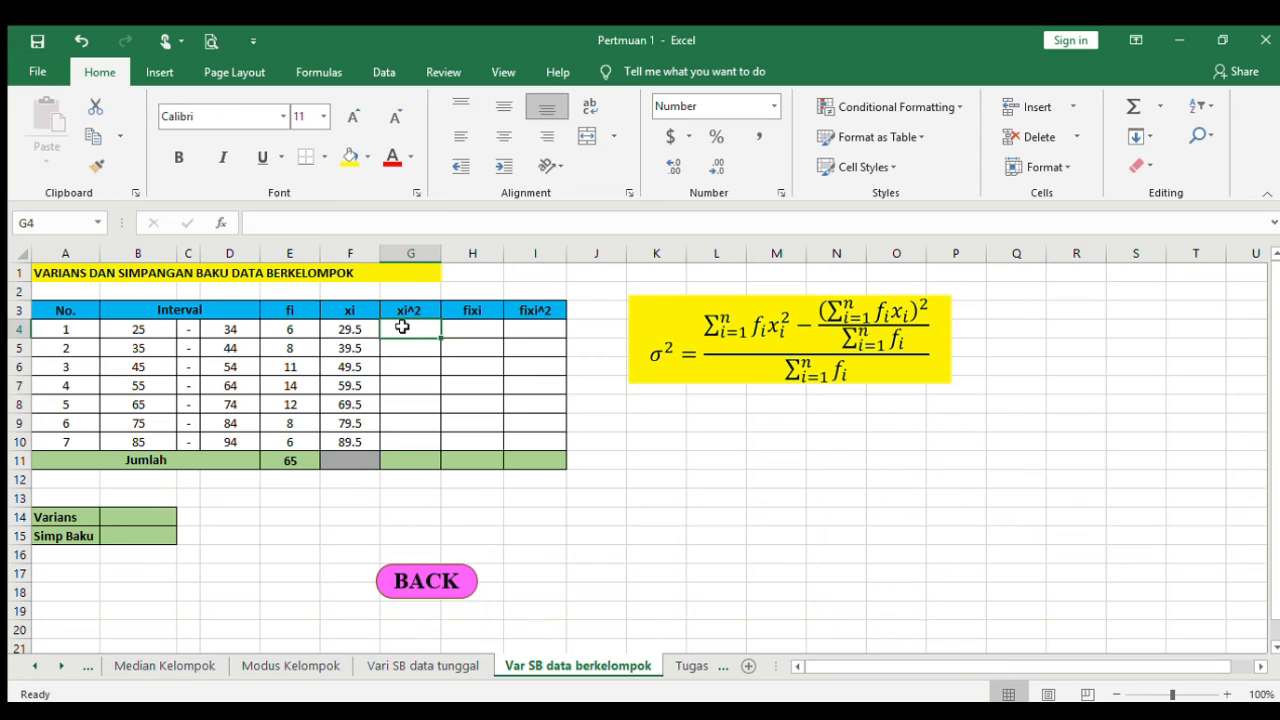
type("=")
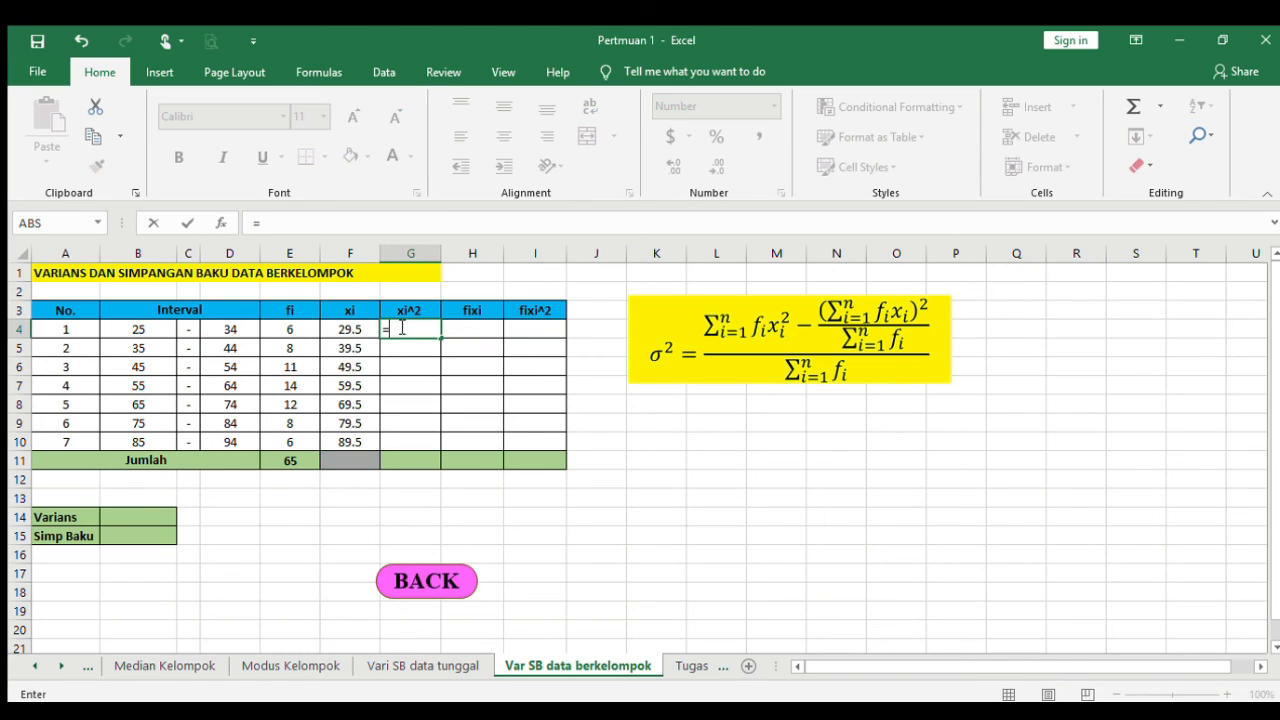
left_click(348, 325)
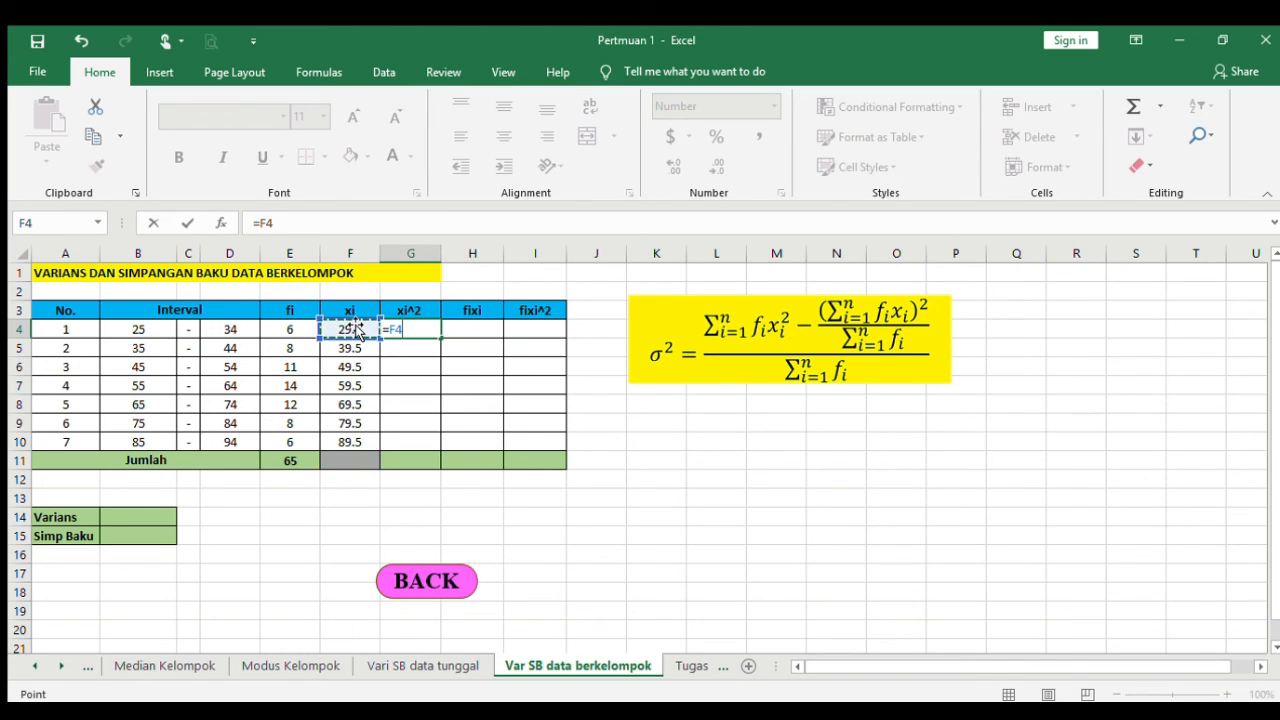
type("^2")
key("ctrl+Return")
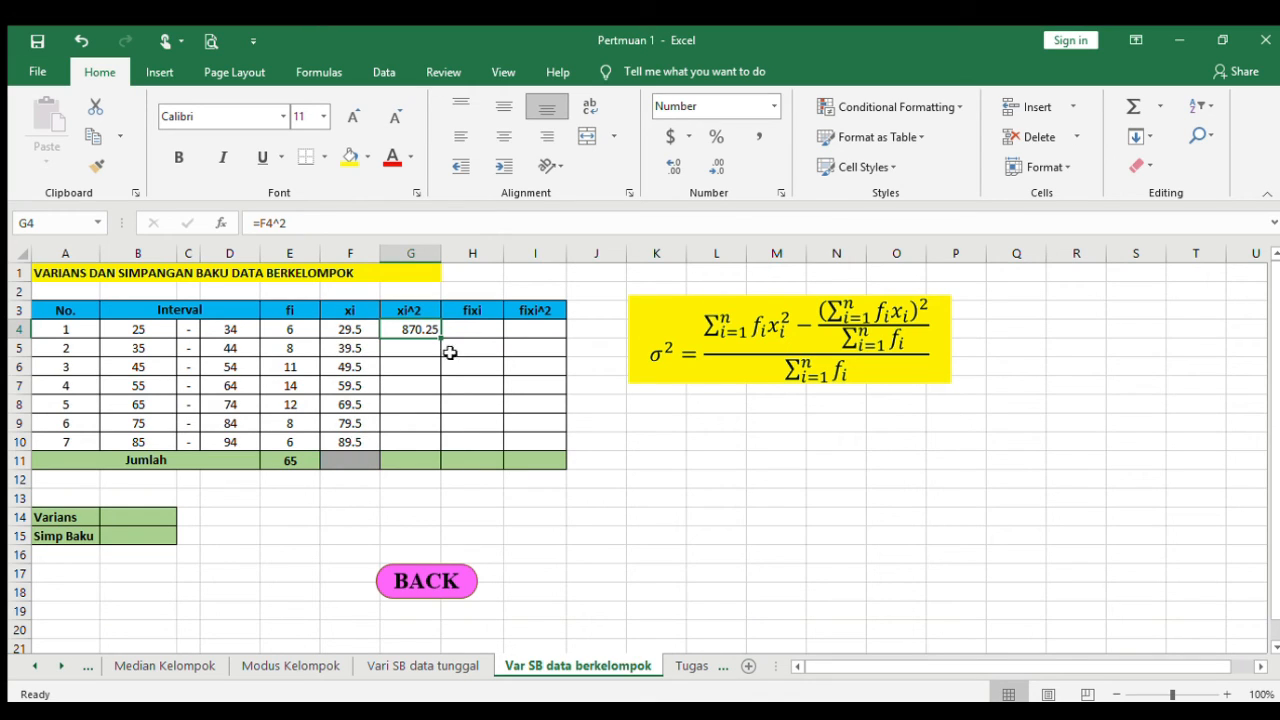
Multiply the first class's frequency by its midpoint in the fixi cell H4 with =E4*F4
left_click(481, 328)
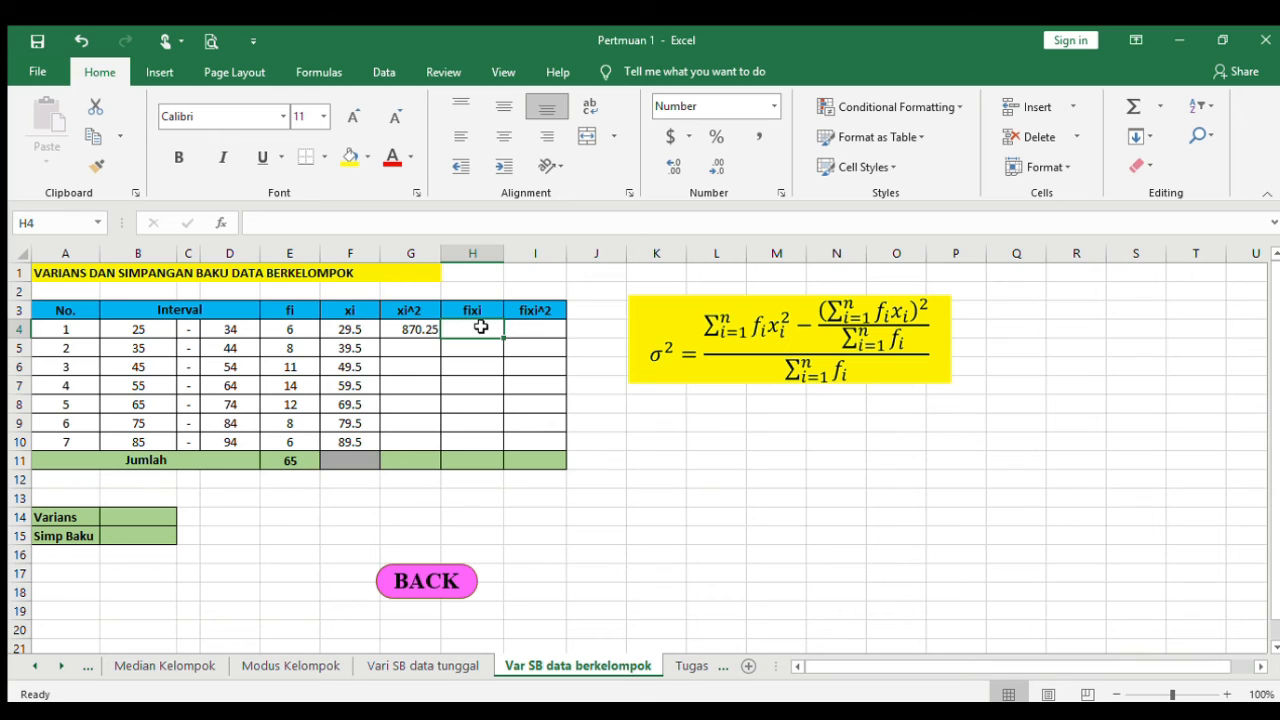
type("=")
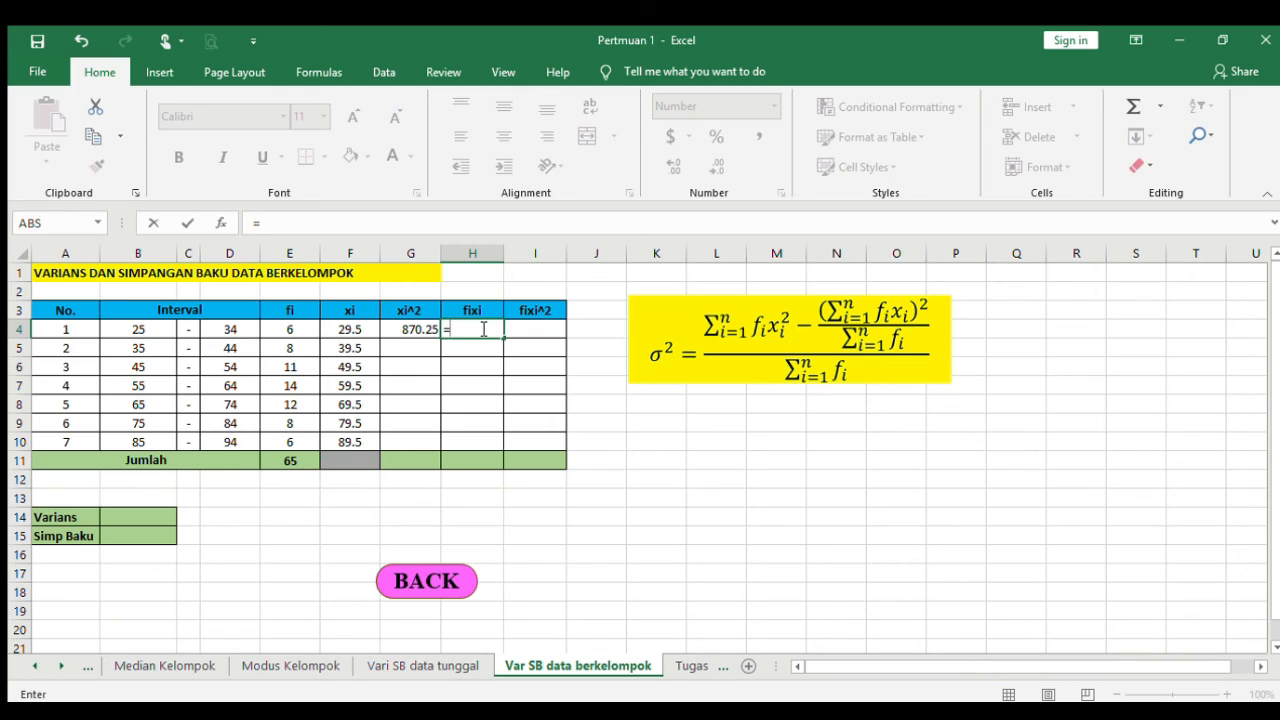
left_click(299, 328)
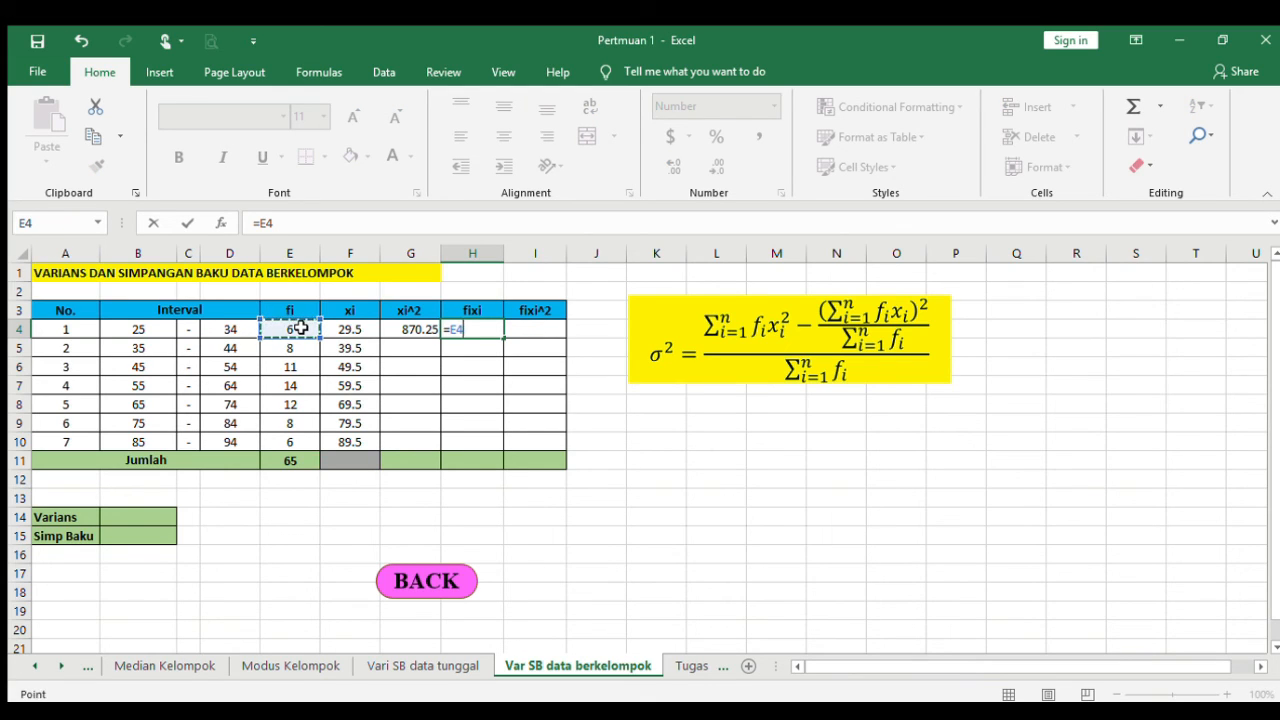
type("*")
left_click(354, 329)
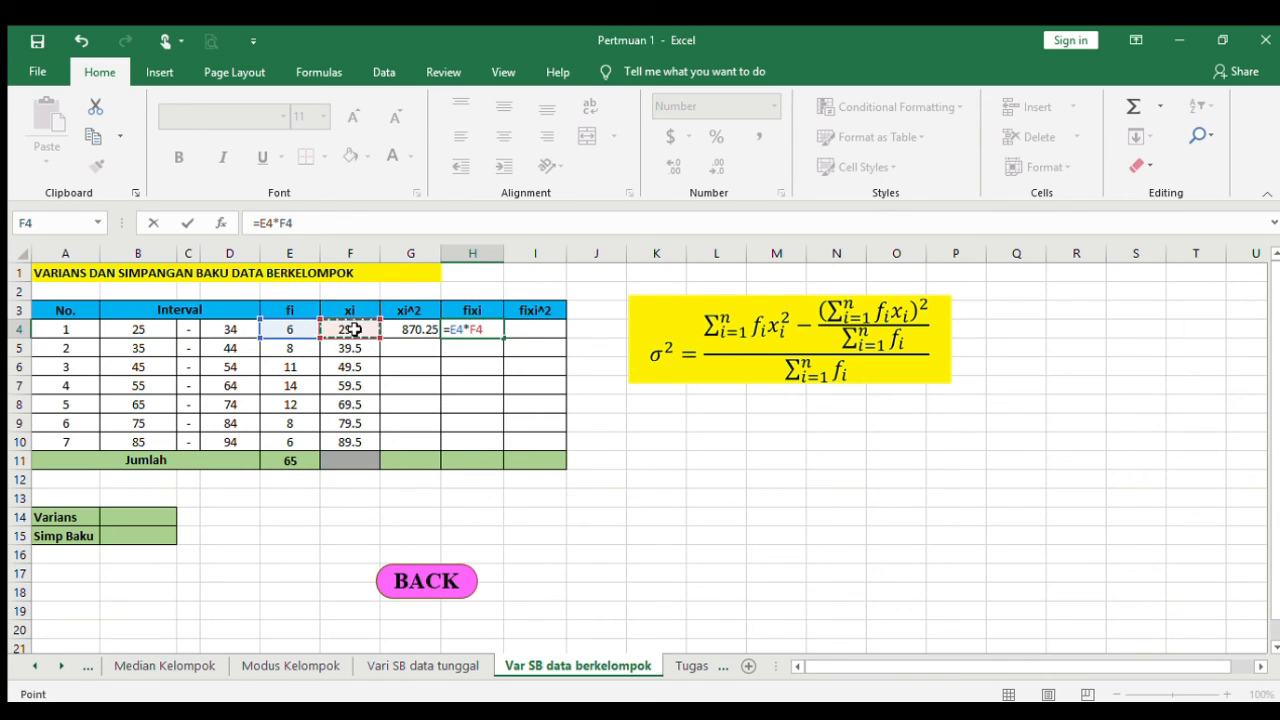
key("Tab")
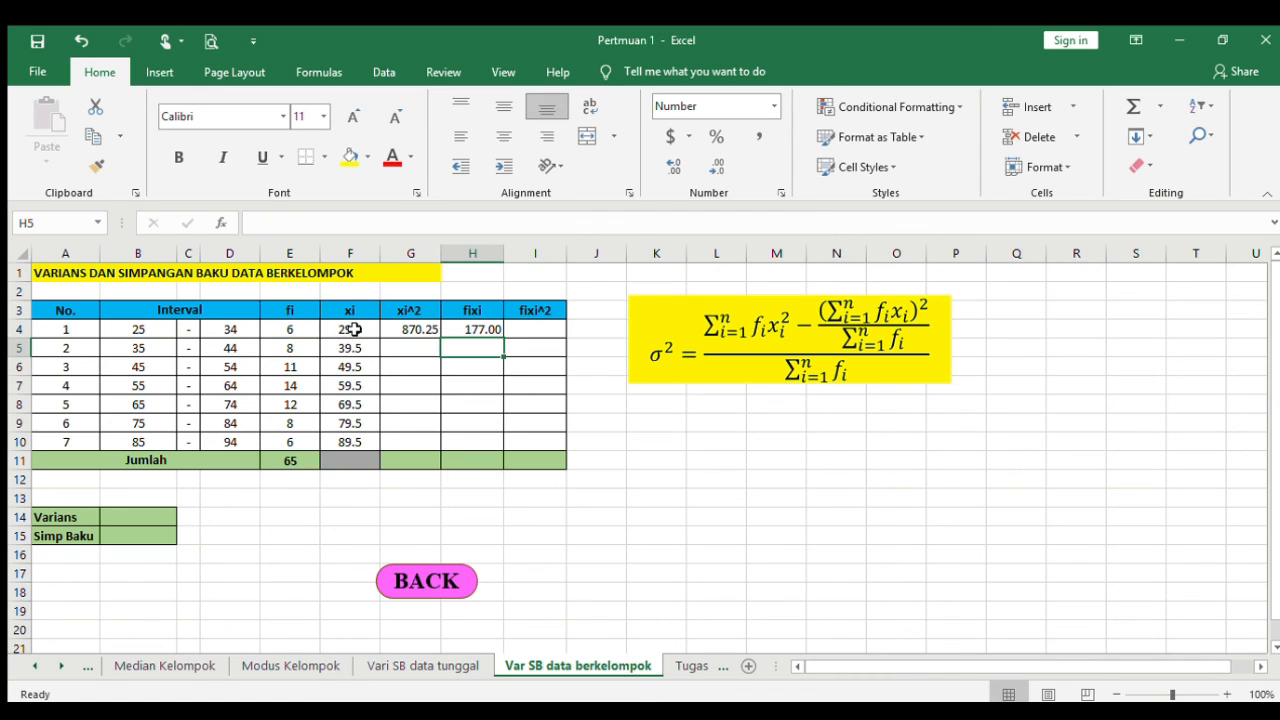
Multiply the first class's frequency by its squared midpoint in the fixi^2 cell I4 with =E4*G4
type("=")
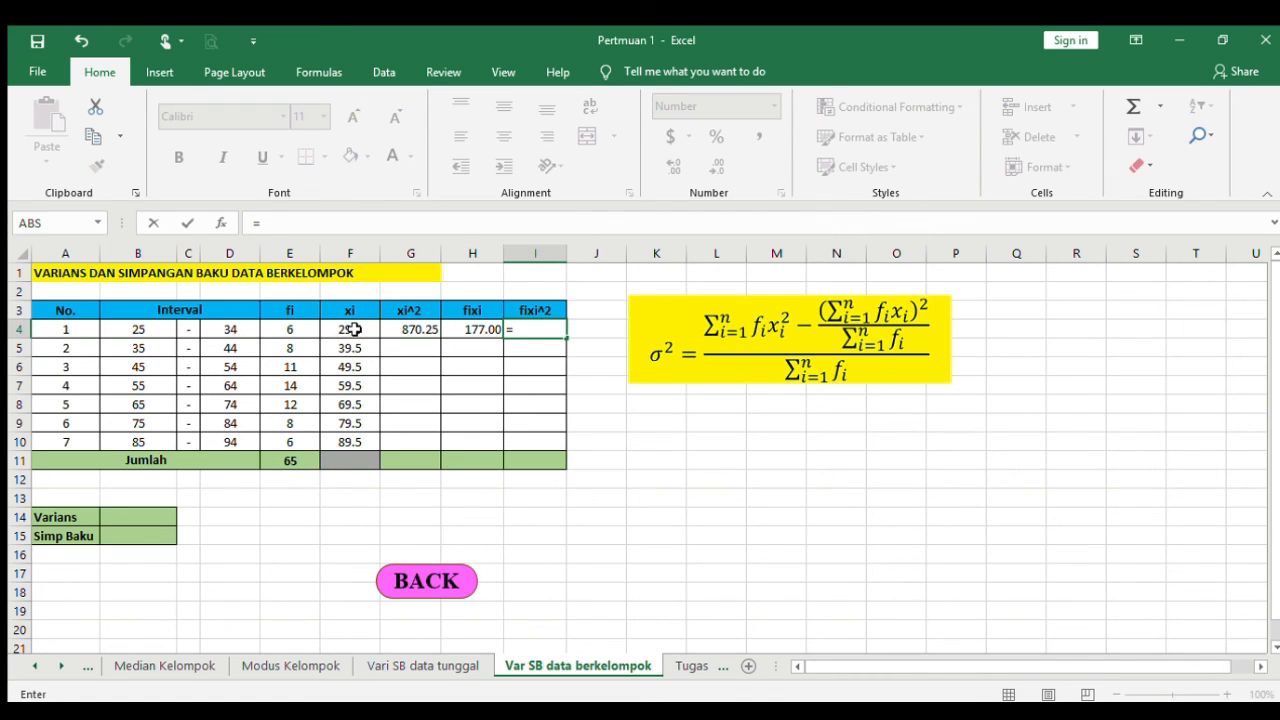
left_click(297, 329)
type("*")
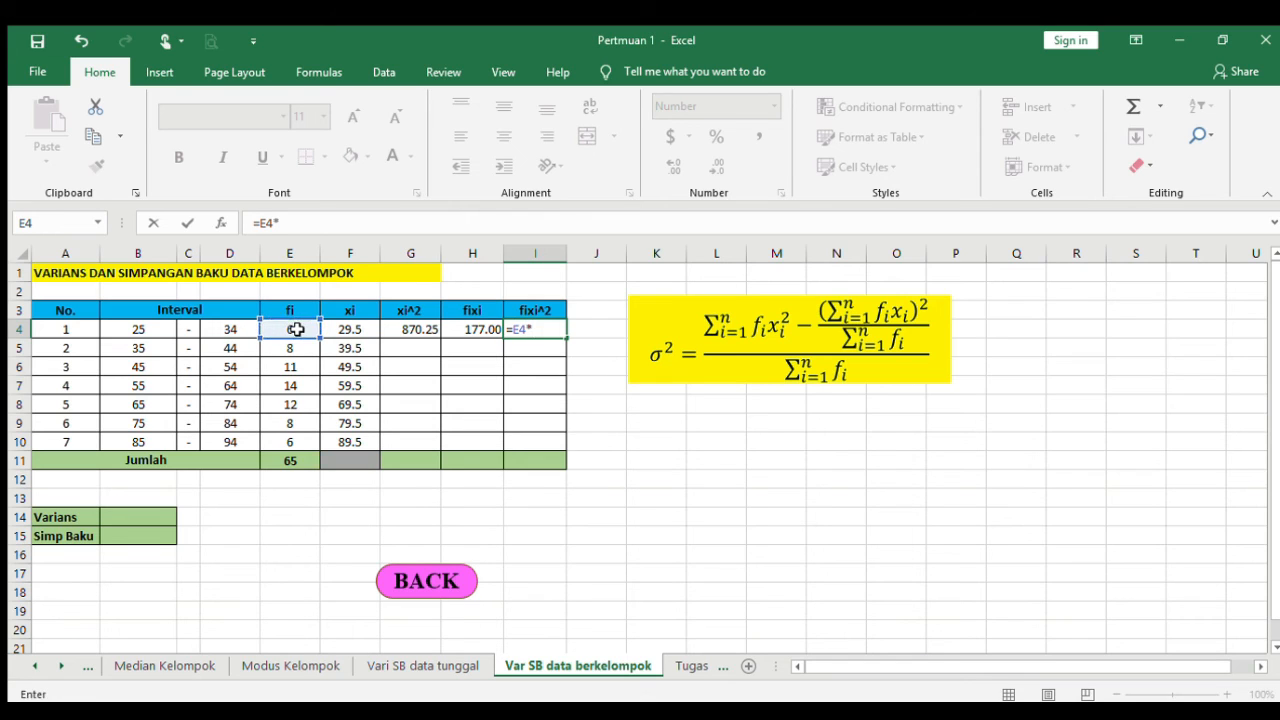
left_click(410, 327)
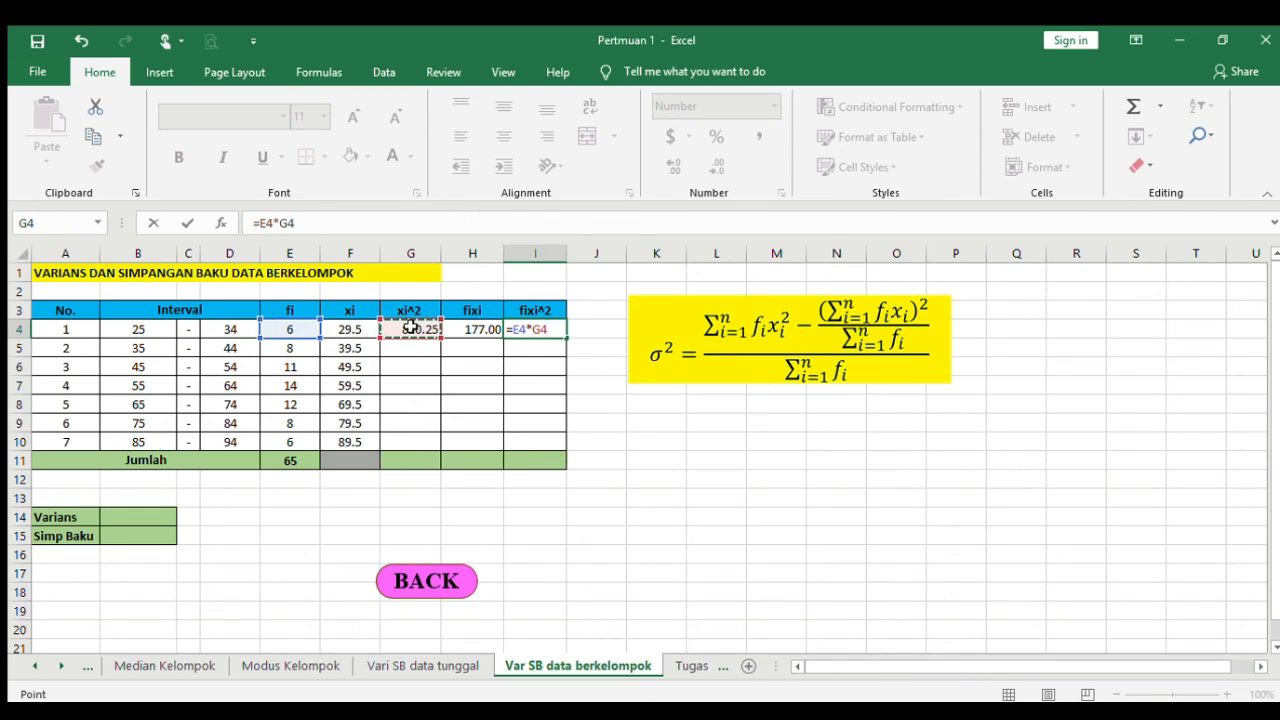
key("Return")
key("Up")
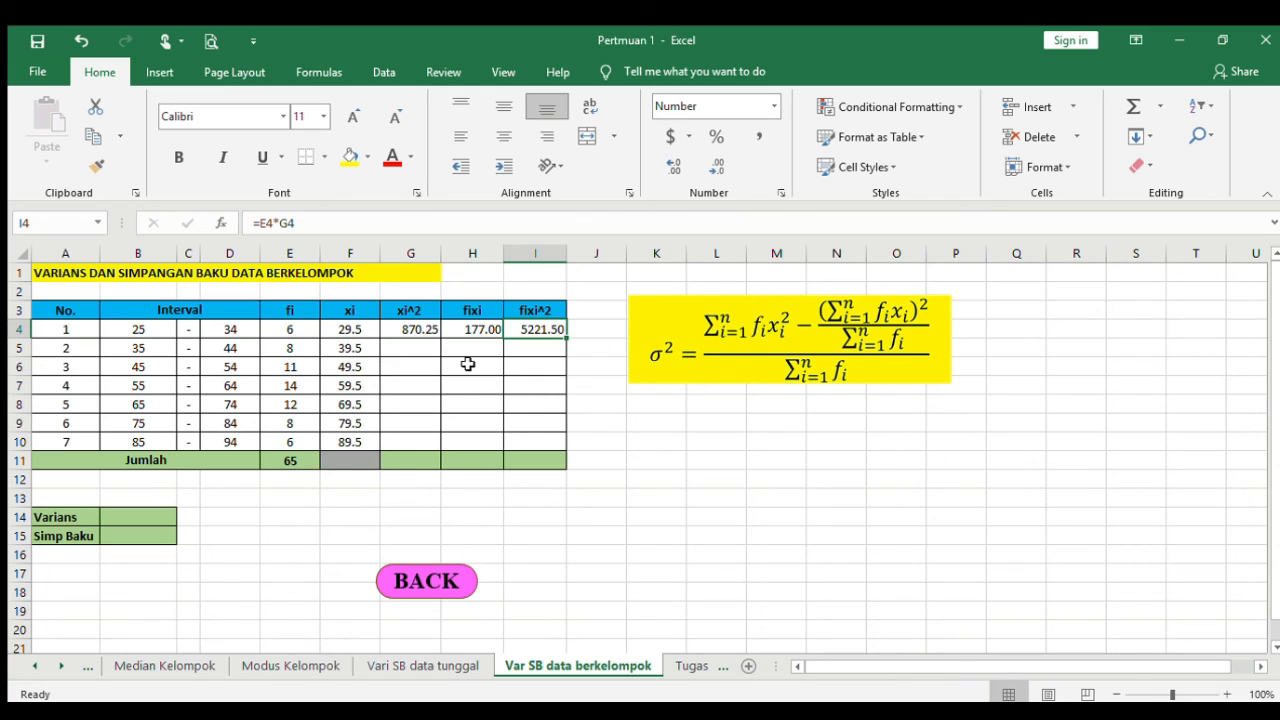
Fill the xi^2, fixi and fixi^2 formulas in G4:I4 down through row 10
left_click(418, 328)
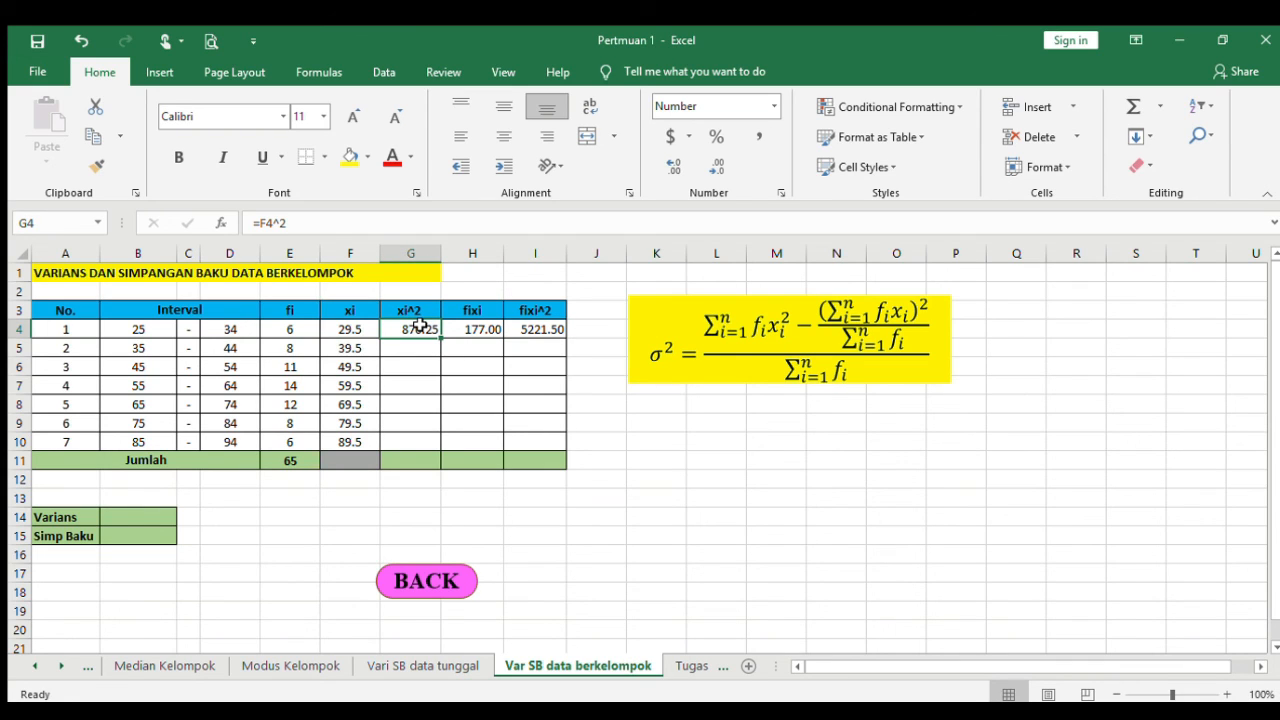
key("shift+Right")
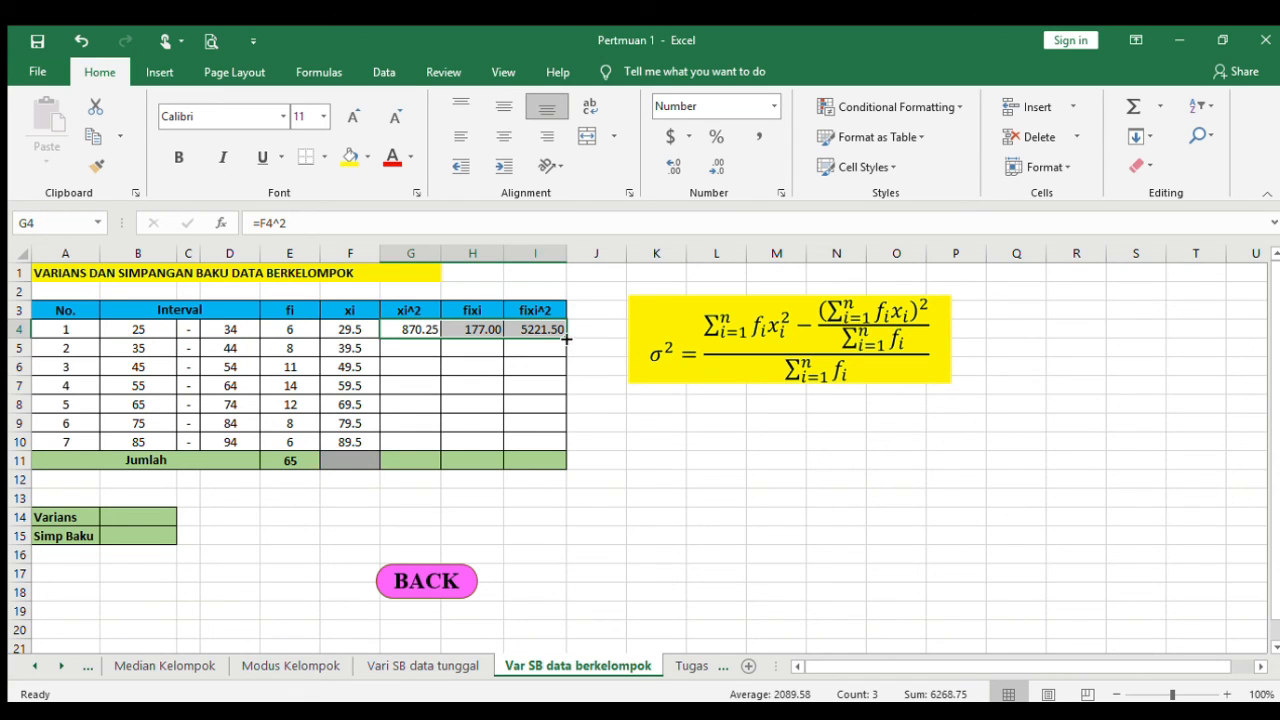
left_click_drag(566, 339, 566, 450)
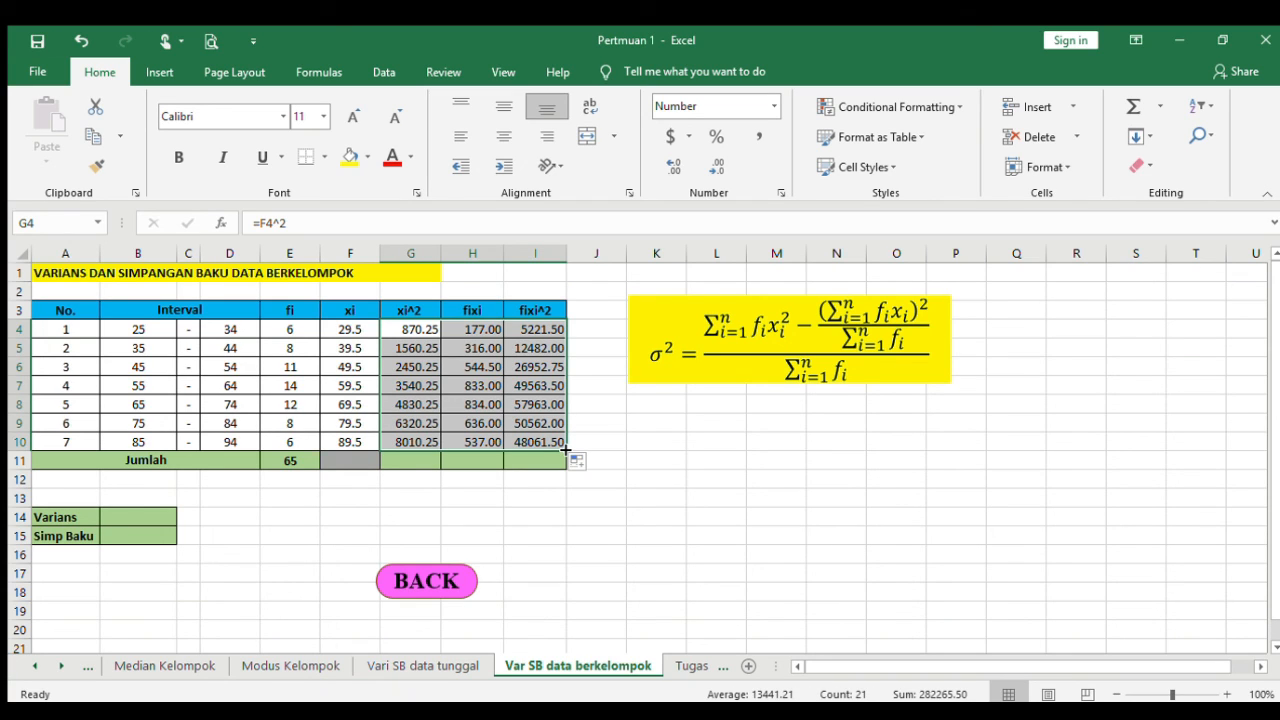
left_click(425, 458)
type("=")
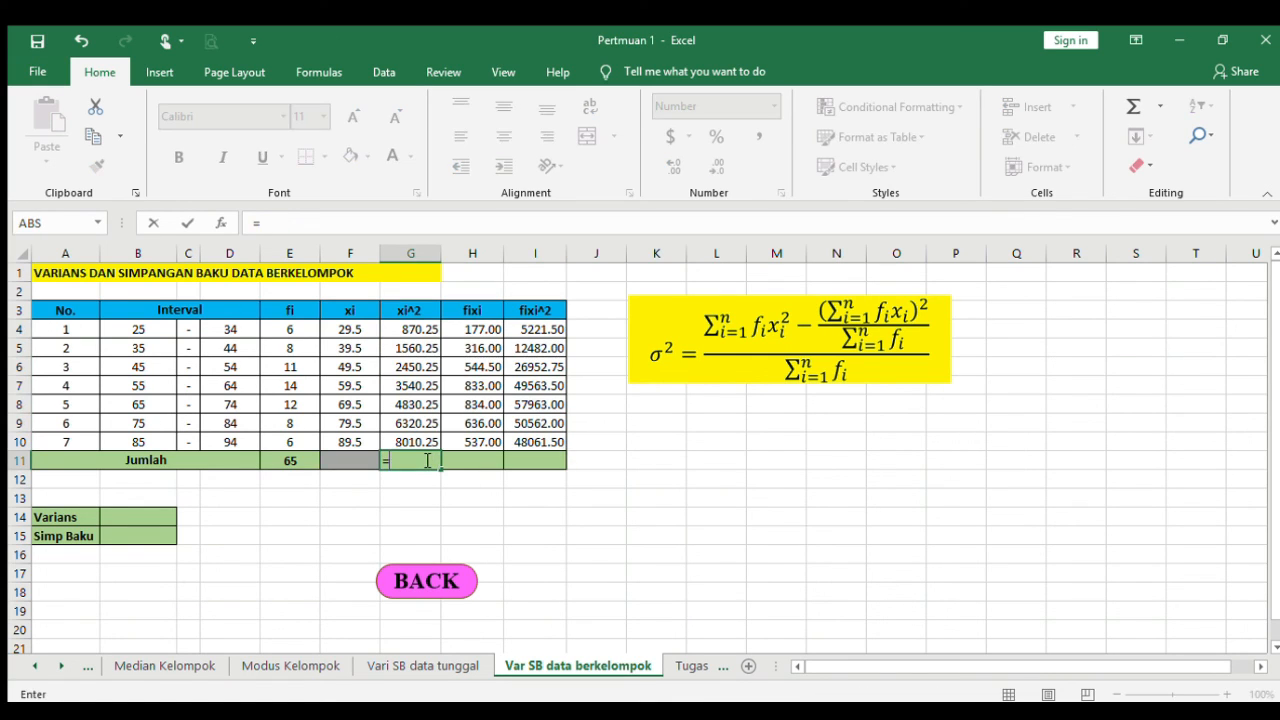
type("sum")
key("BackSpace")
key("BackSpace")
key("BackSpace")
key("BackSpace")
key("BackSpace")
key("BackSpace")
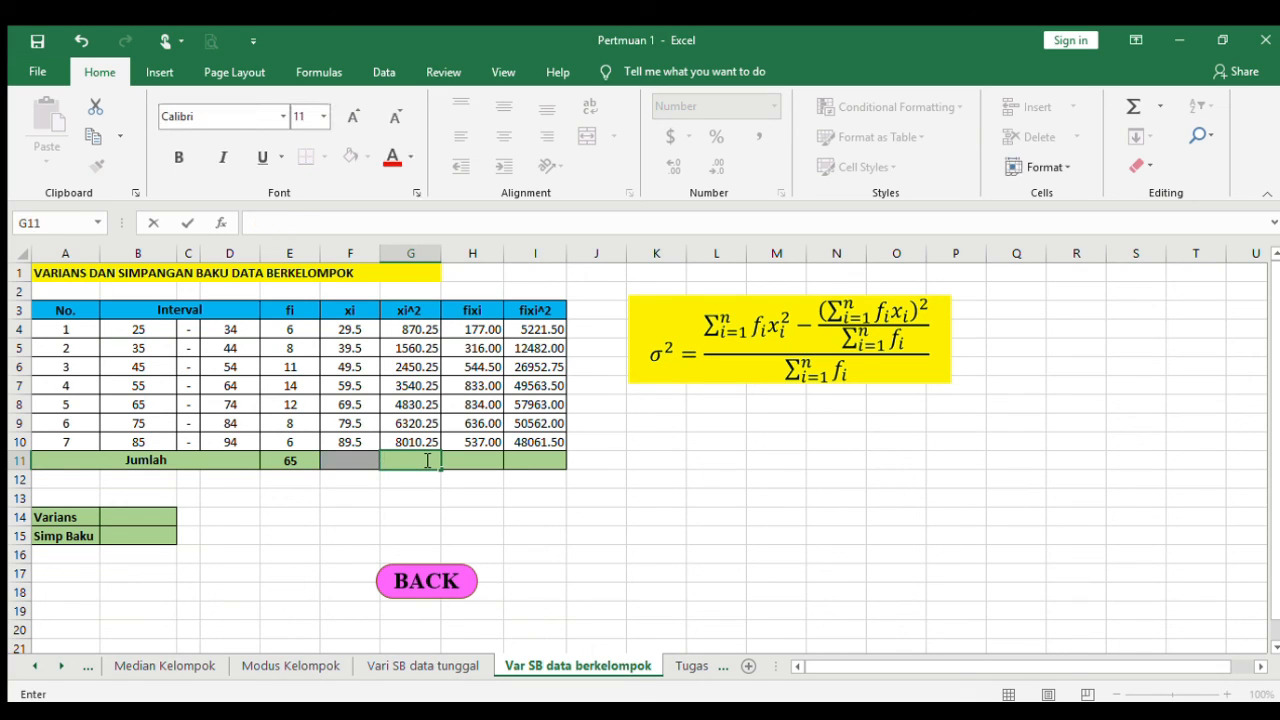
Total the fixi column in the Jumlah cell H11 with =SUM(H4:H10)
key("Tab")
type("=sum")
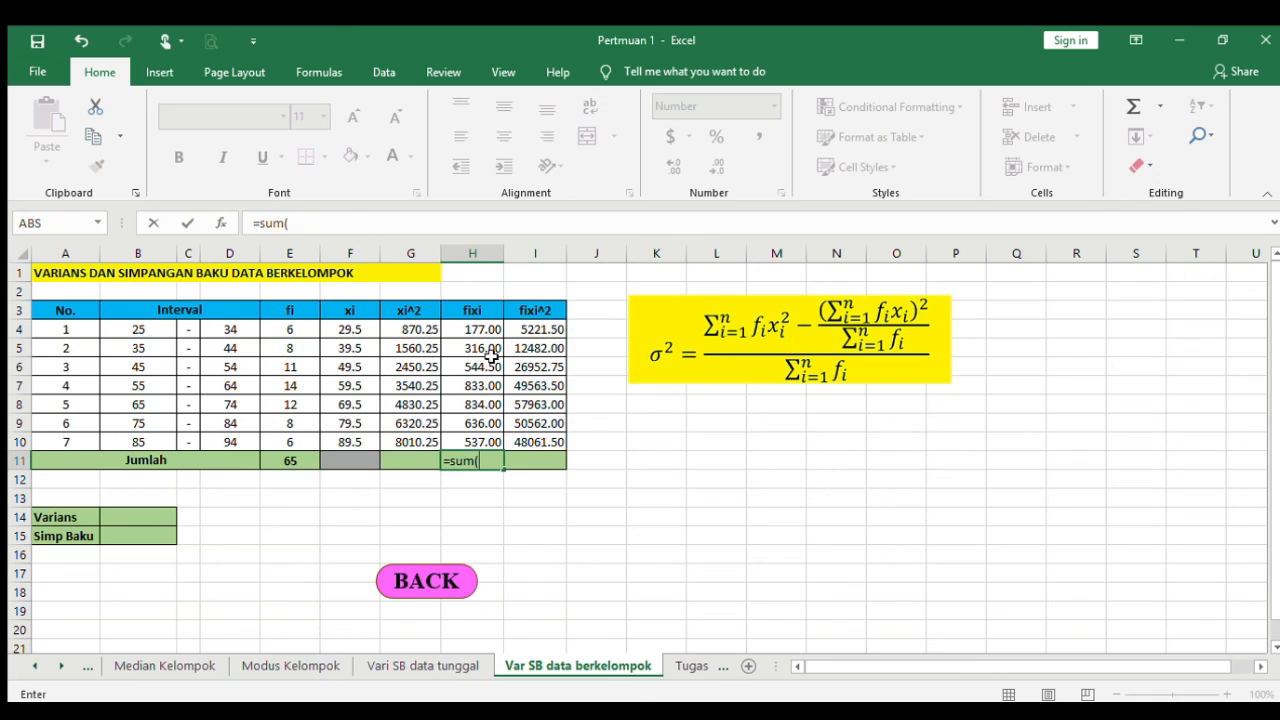
left_click(484, 330)
key("shift+Down")
key("shift+Down")
key("shift+Down")
key("shift+Down")
key("shift+Down")
key("shift+Down")
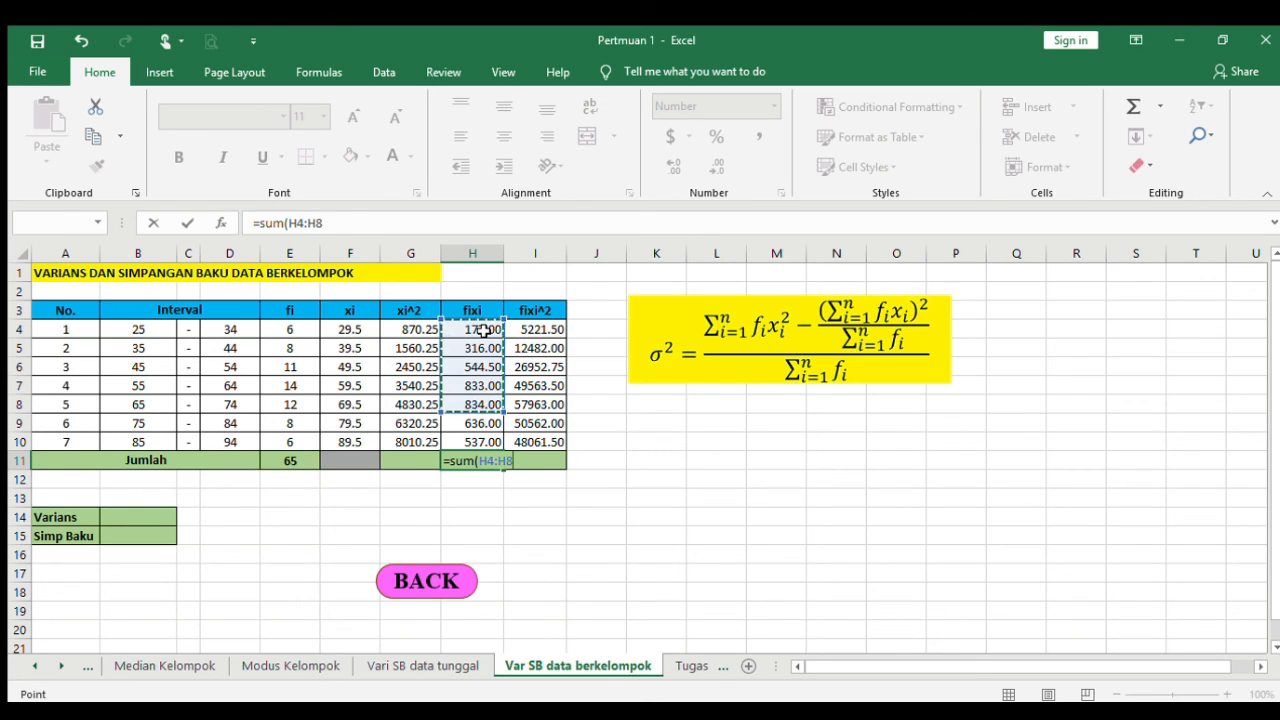
type(")")
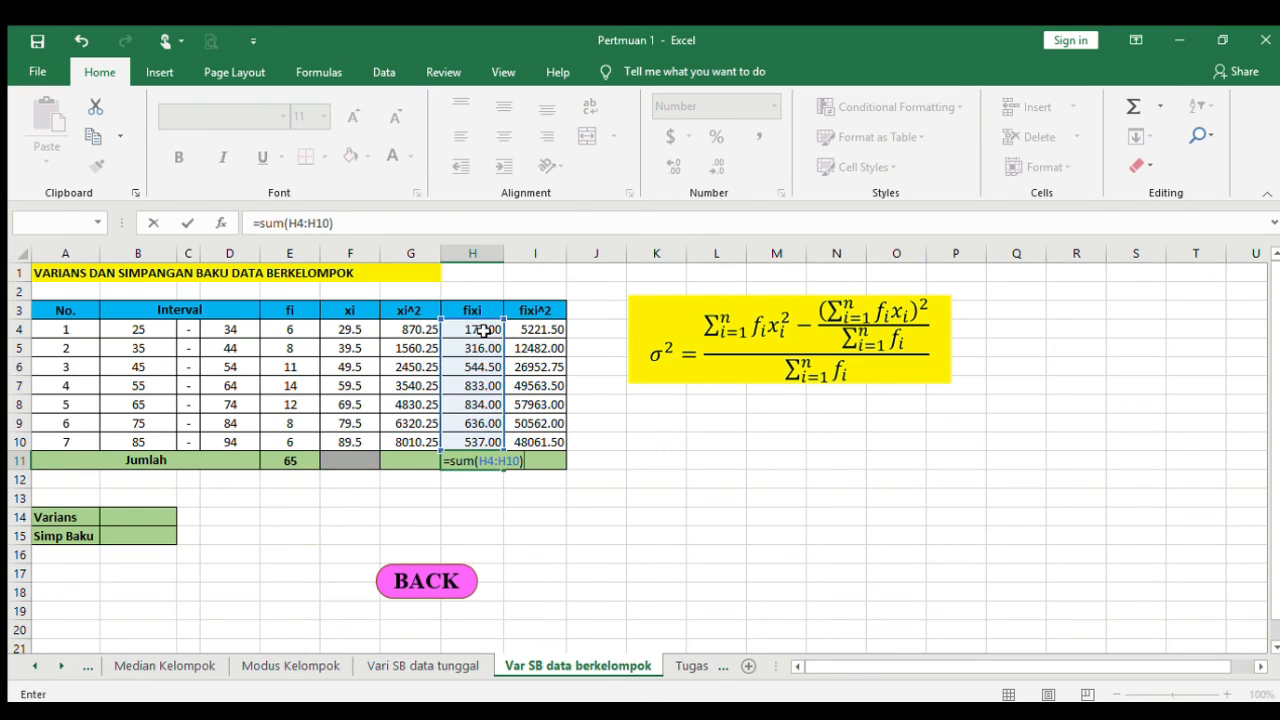
key("Return")
key("Up")
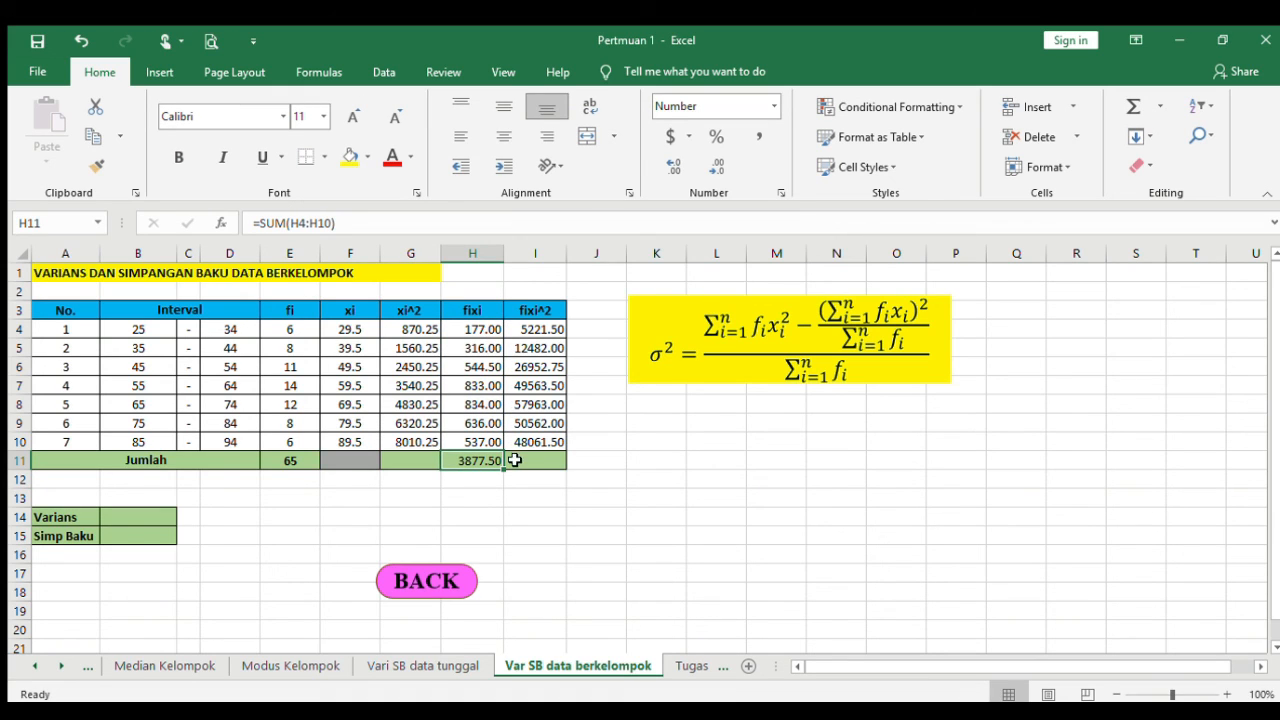
Copy the fixi total formula from H11 across to I11 to total the fixi^2 column
left_click_drag(504, 469, 552, 466)
left_click(353, 489)
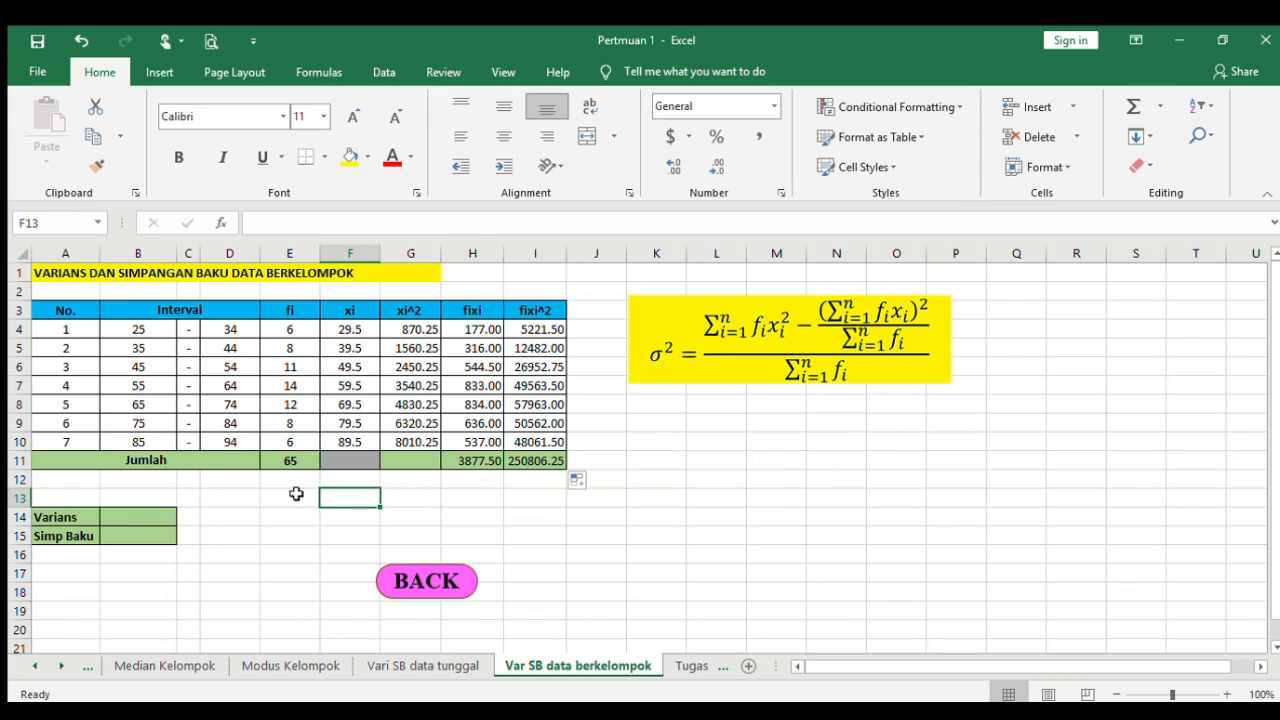
Calculate the grouped-data variance in the Varians cell B14 with =(I11-H11^2/E11)/E11
left_click(138, 517)
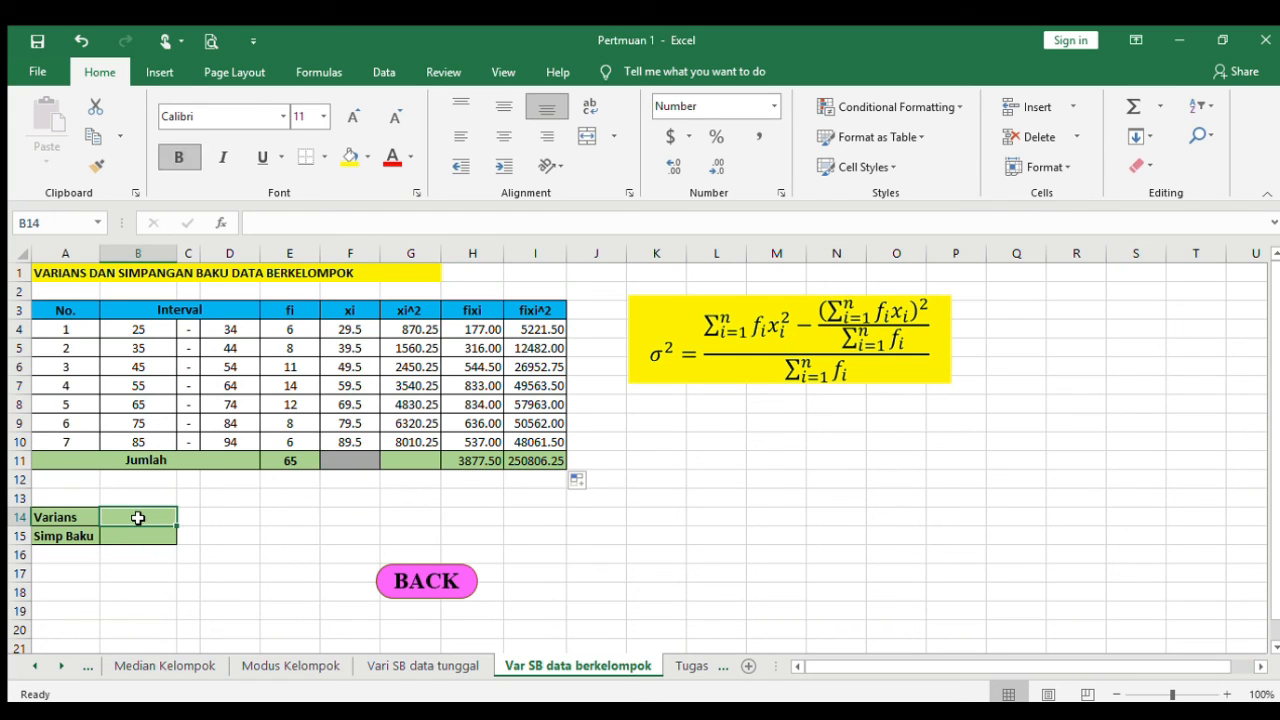
type("=(")
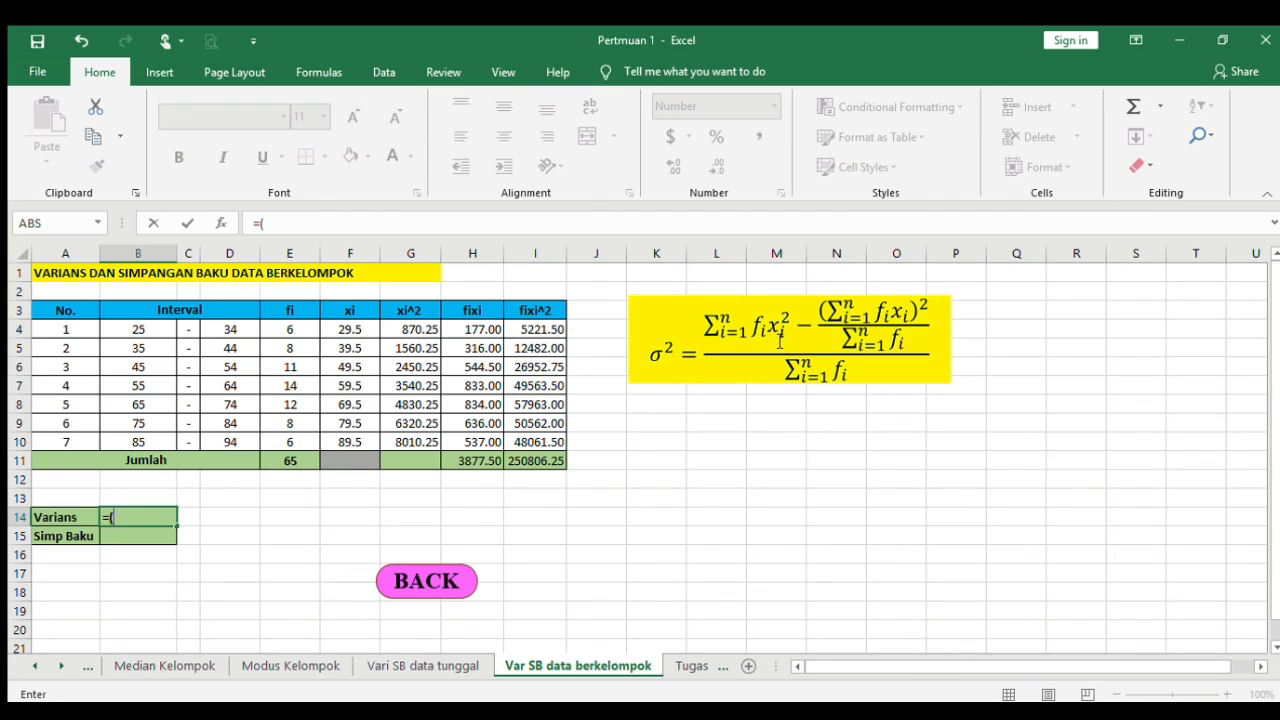
left_click(528, 461)
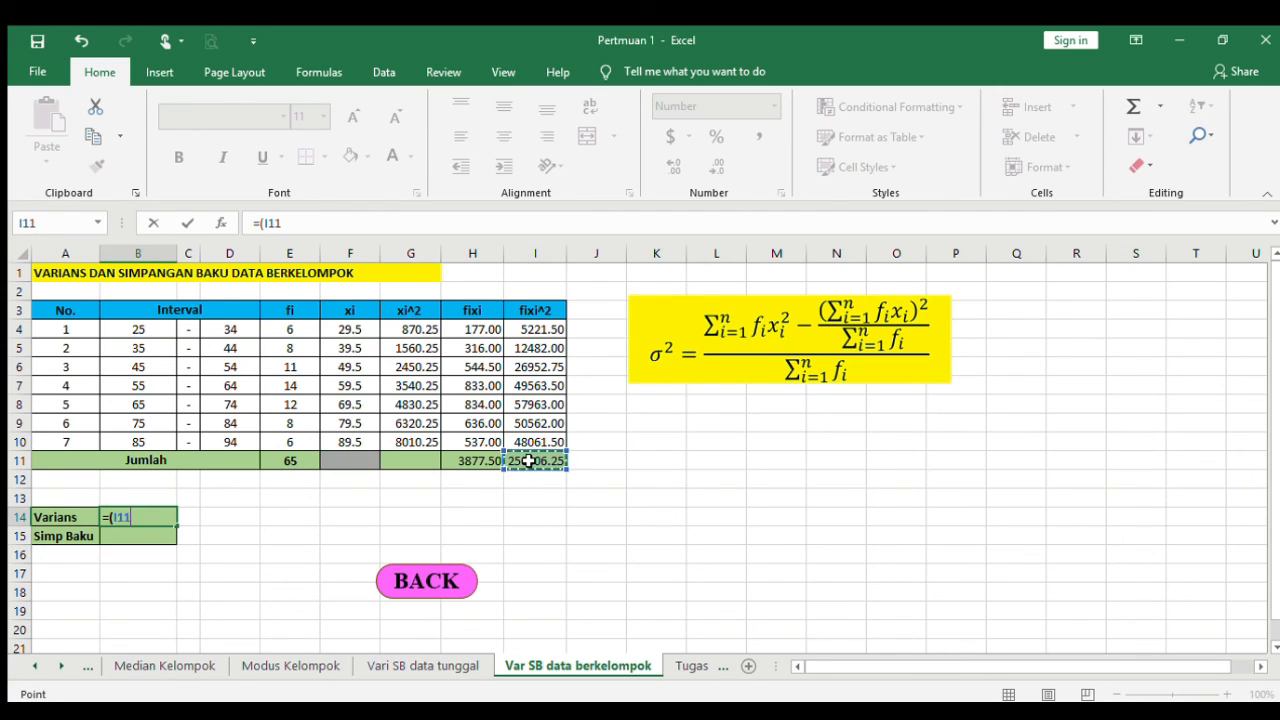
type("-")
left_click(471, 460)
type("^2")
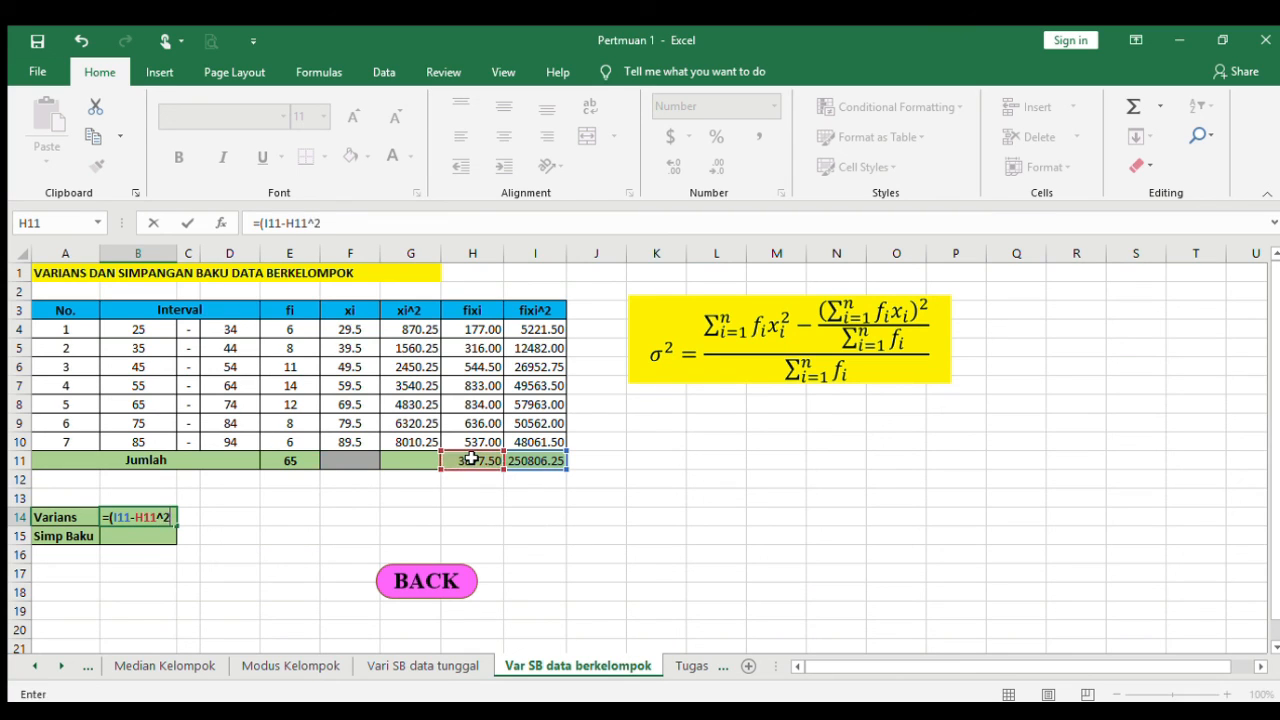
type("/")
left_click(286, 459)
type(")/")
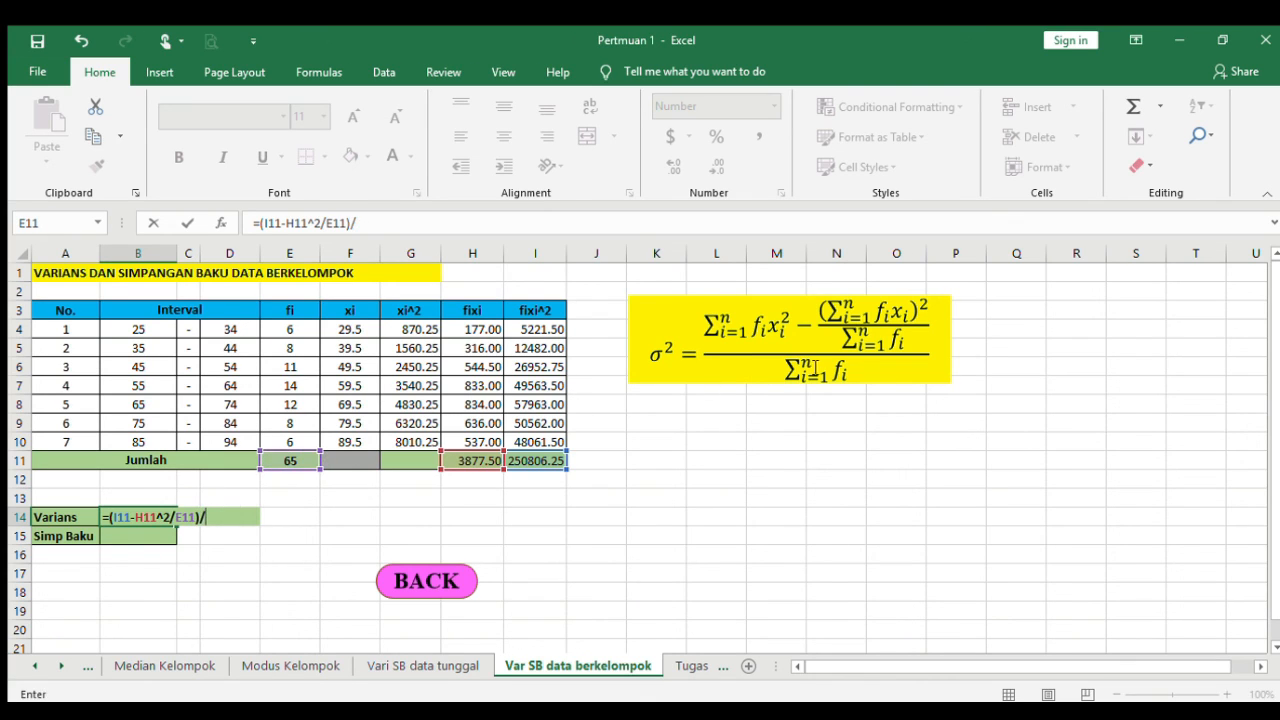
left_click(297, 460)
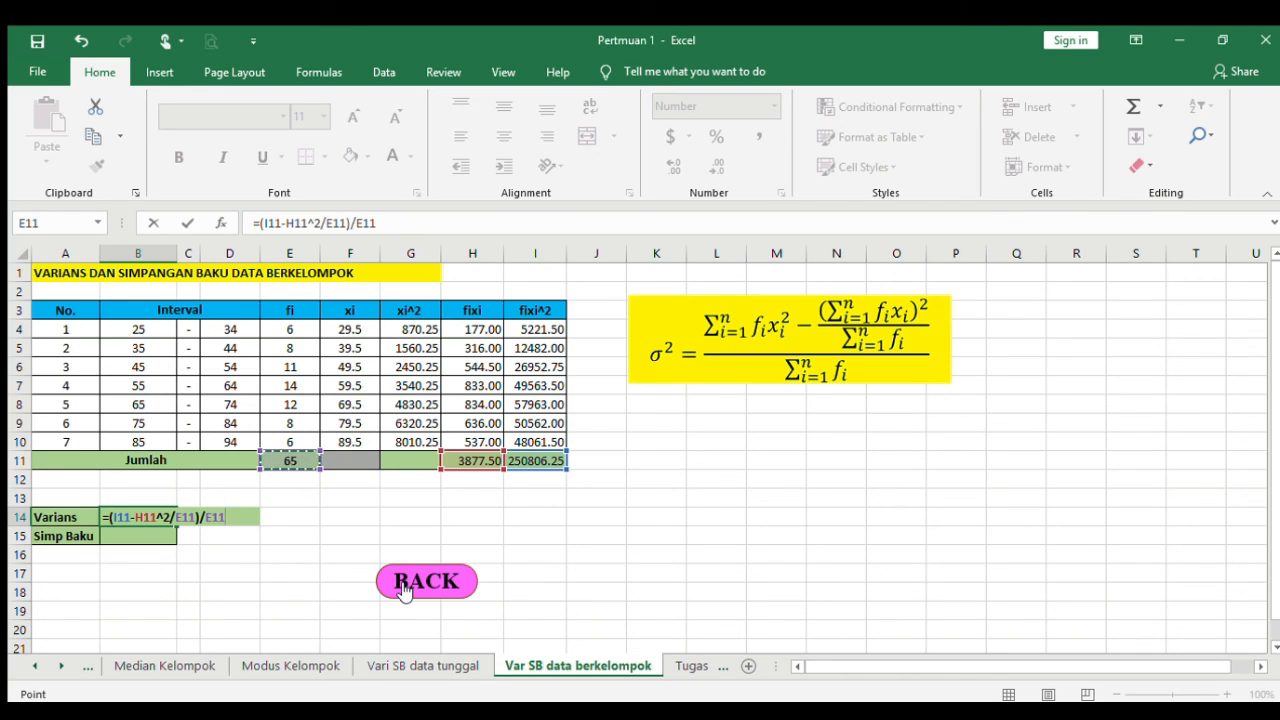
key("Return")
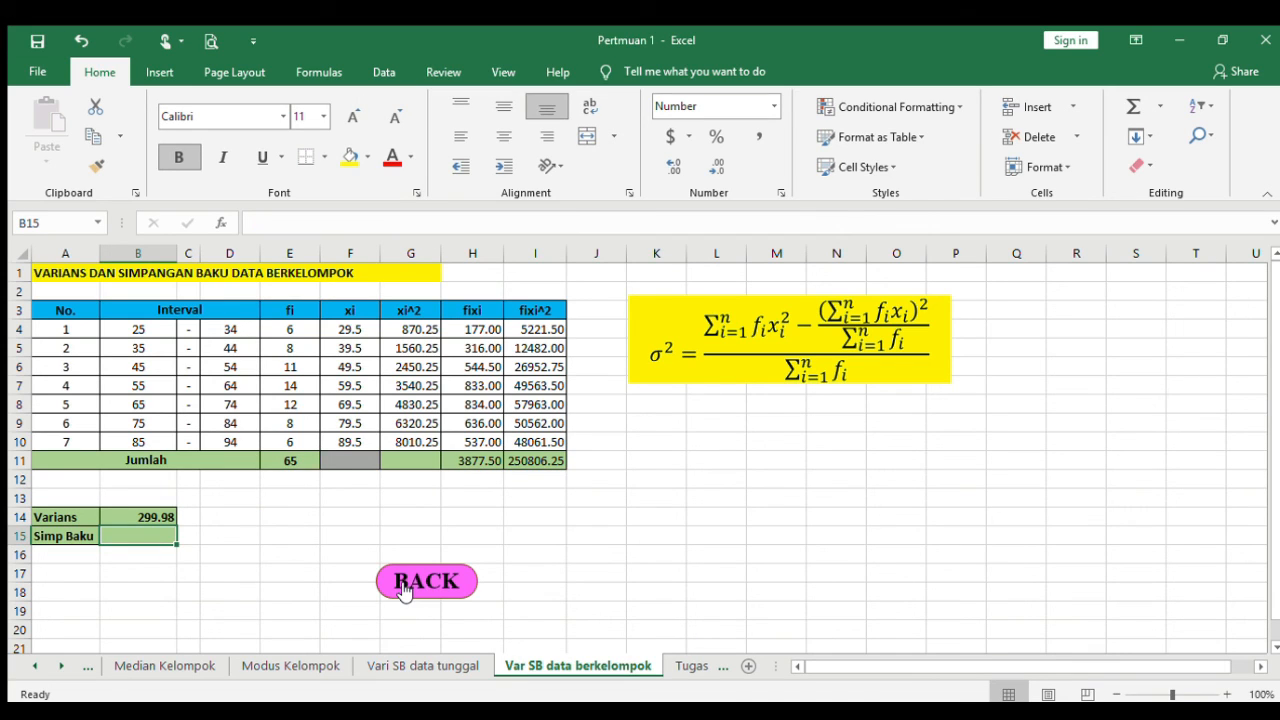
Calculate the standard deviation in the Simp Baku cell B15 as the square root of the variance with =sqrt(B14)
type("=sqrt")
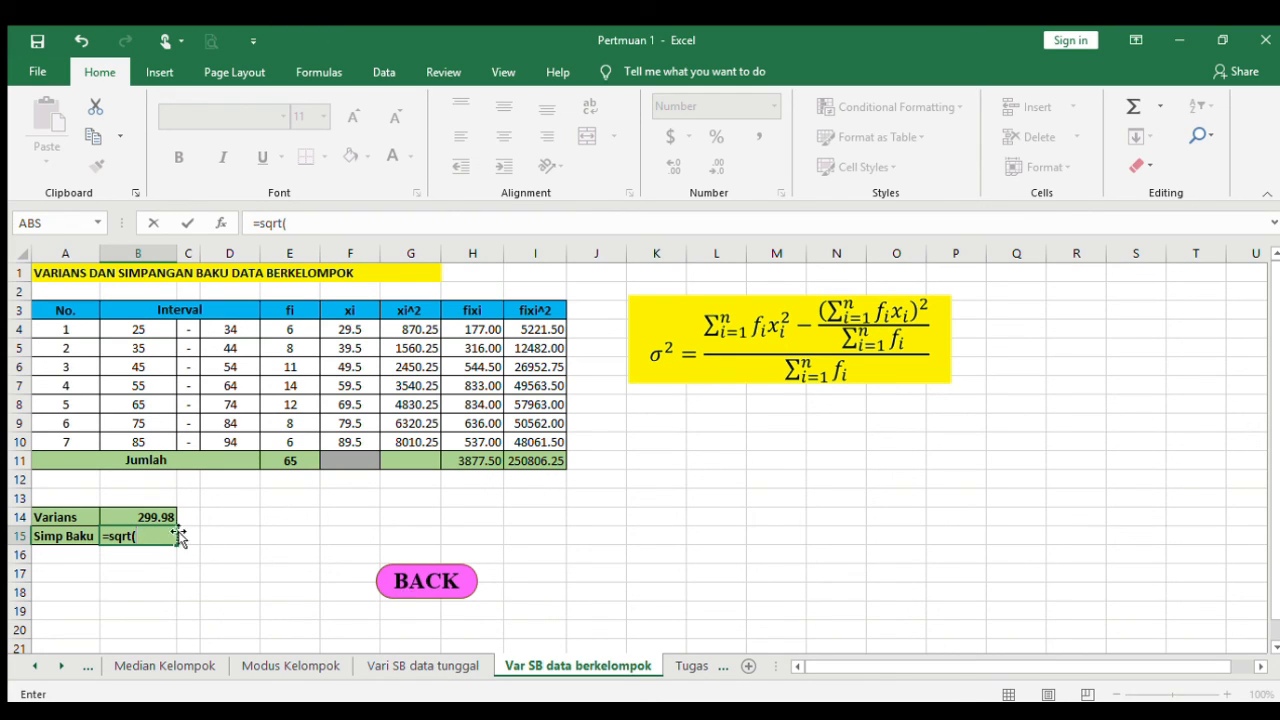
type("(")
left_click(143, 515)
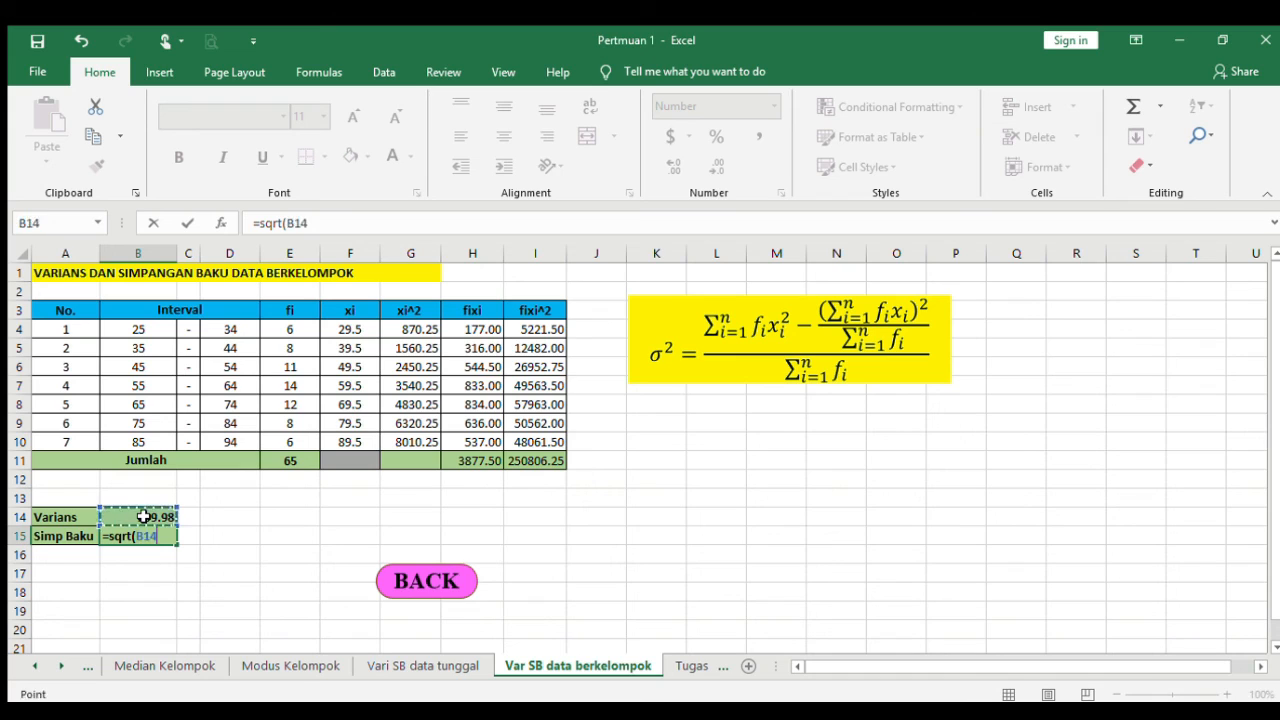
type(")")
key("Return")
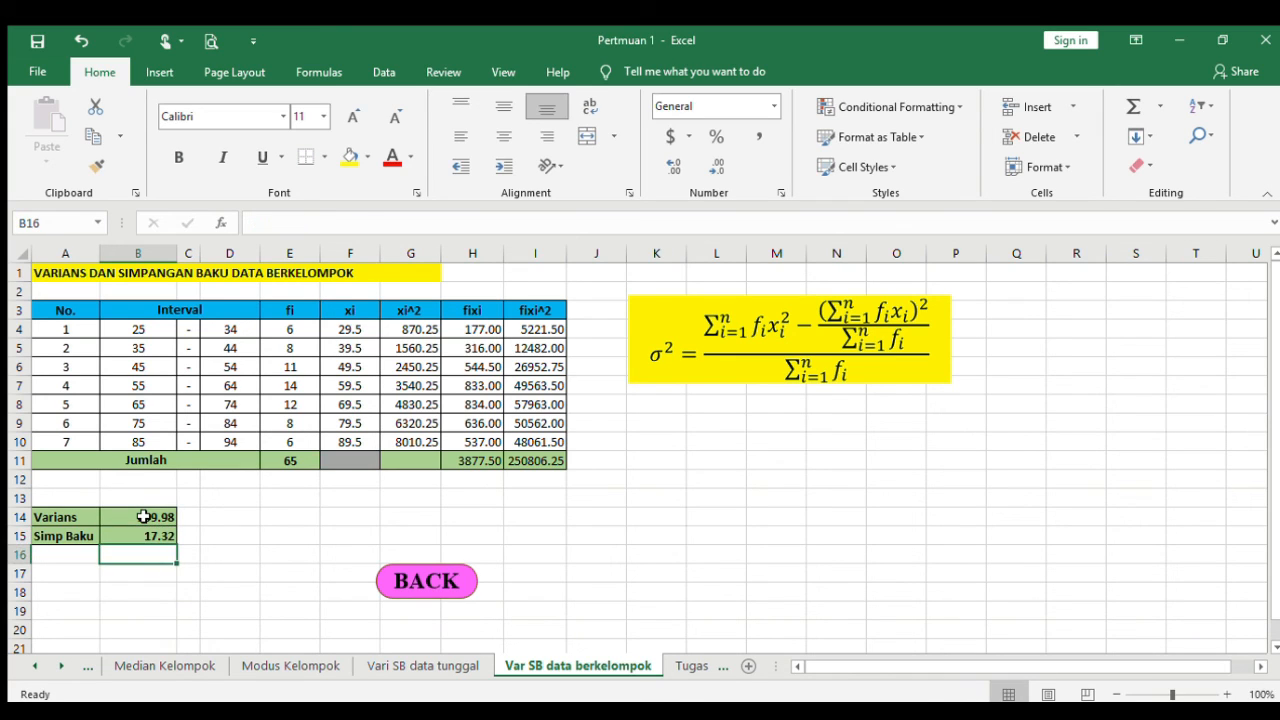
left_click(143, 515)
key("Down")
key("Down")
left_click(342, 517)
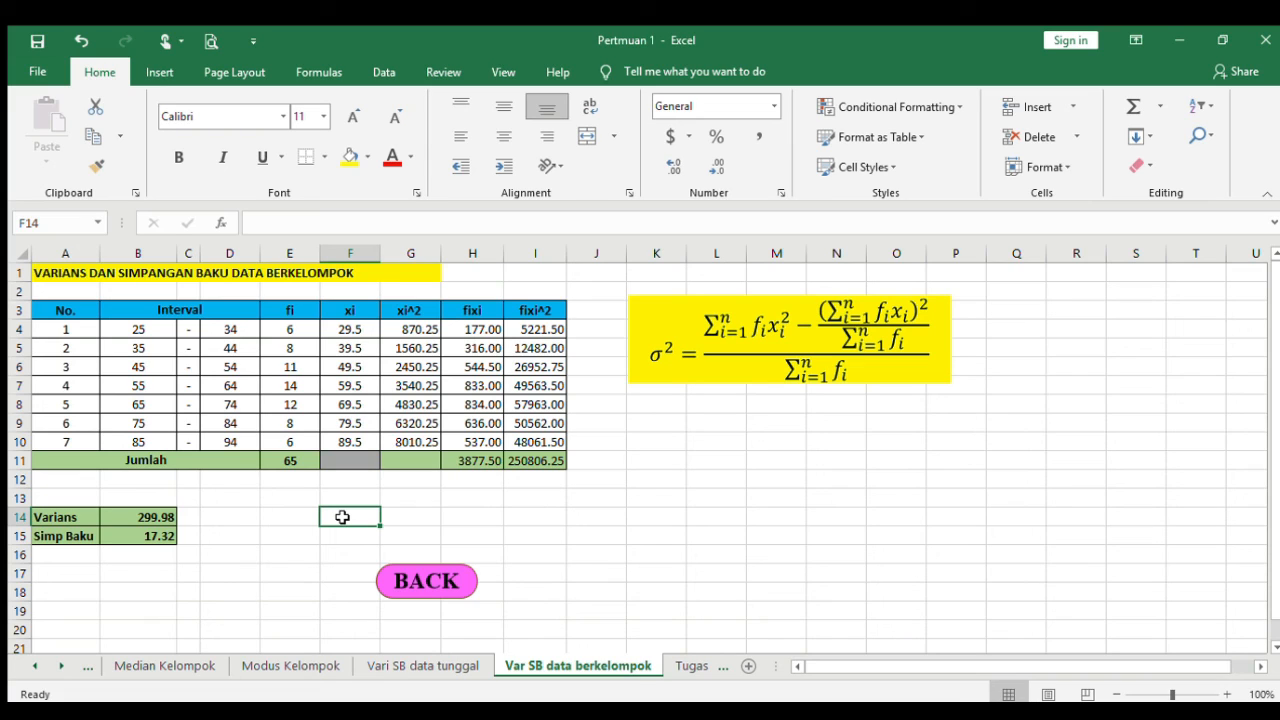